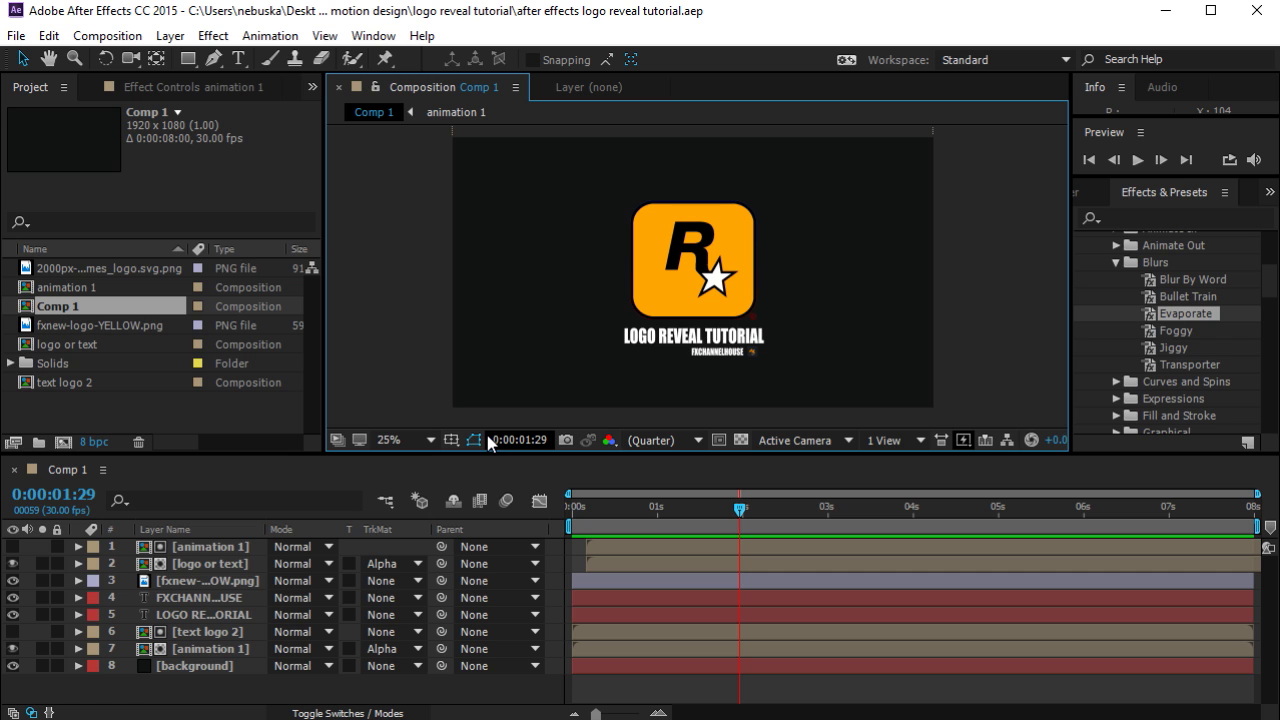
Preview the finished logo reveal animation by playing it and scrubbing through the timeline.
{"action": "left_click_drag", "start_coordinate": [740, 508], "coordinate": [584, 512]}
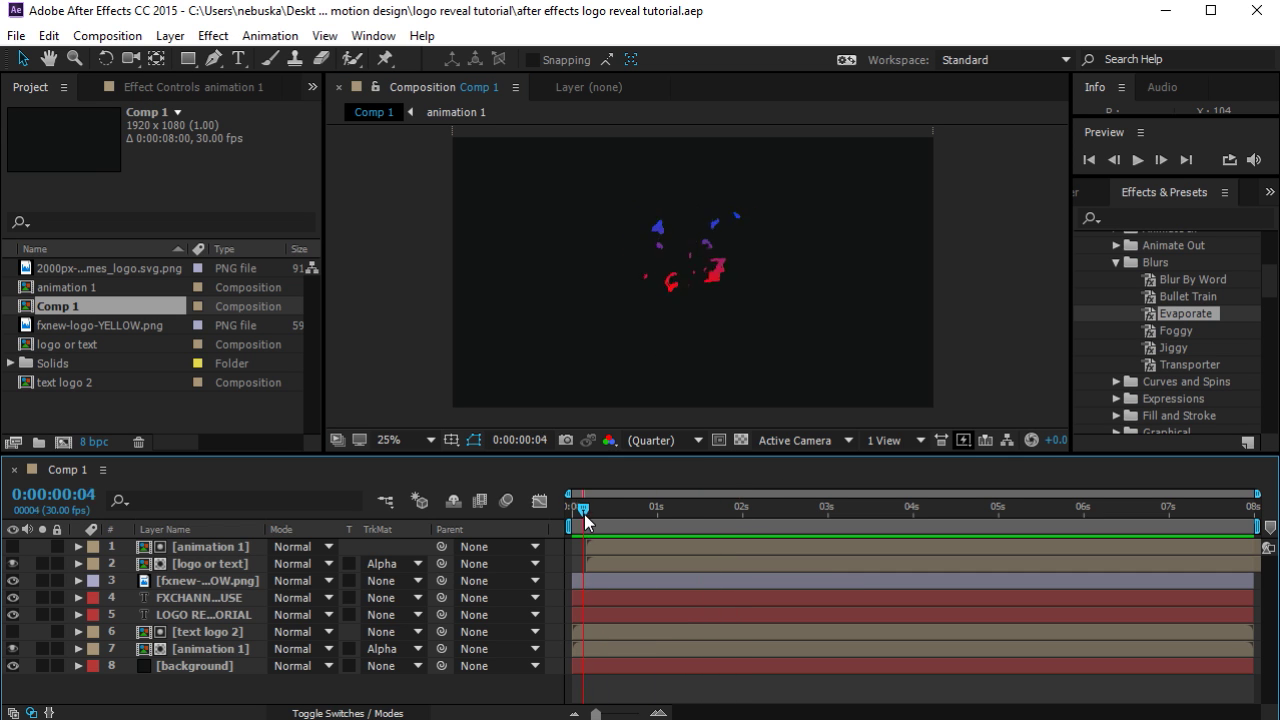
{"action": "left_click", "coordinate": [1138, 160]}
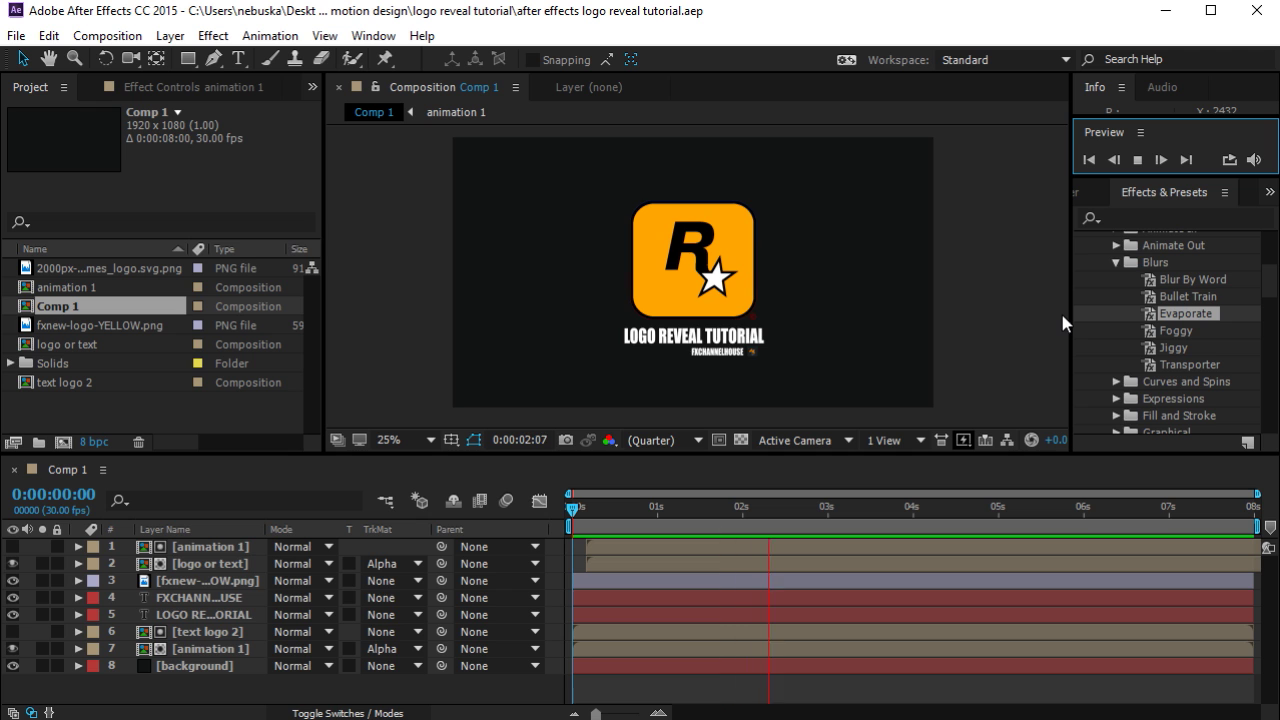
{"action": "left_click_drag", "start_coordinate": [735, 508], "coordinate": [806, 510]}
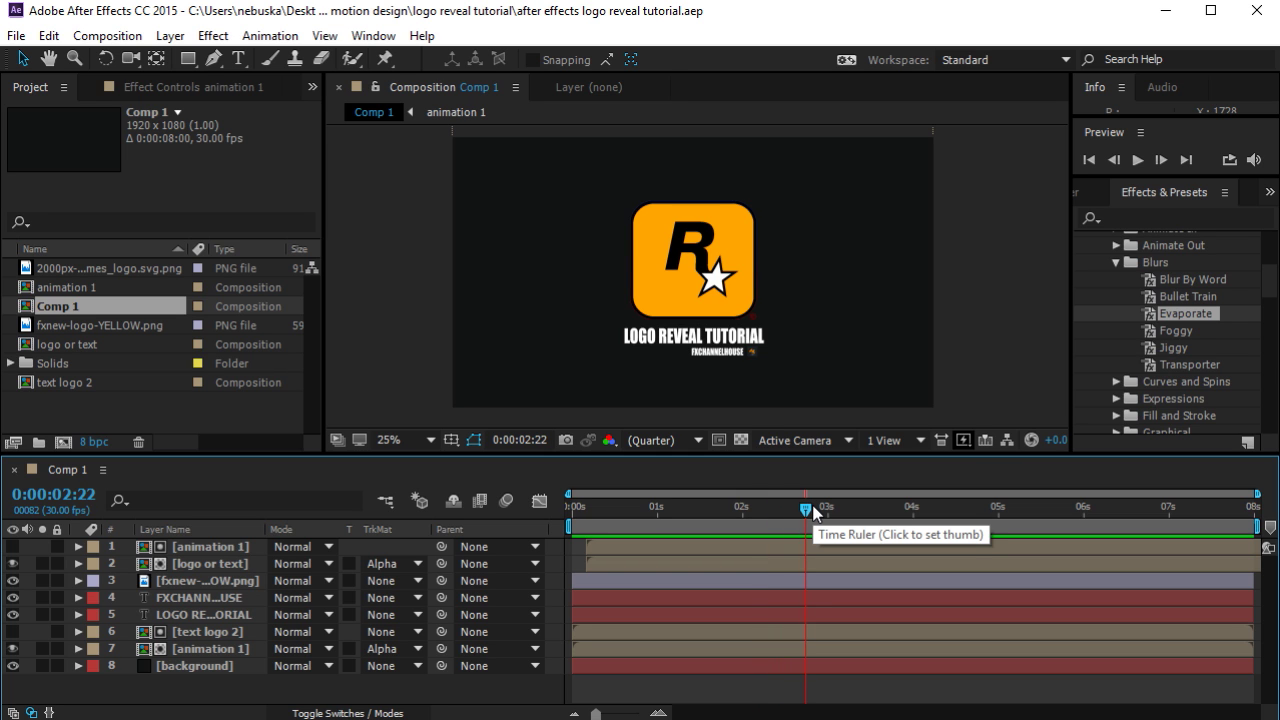
{"action": "left_click_drag", "start_coordinate": [809, 509], "coordinate": [728, 507]}
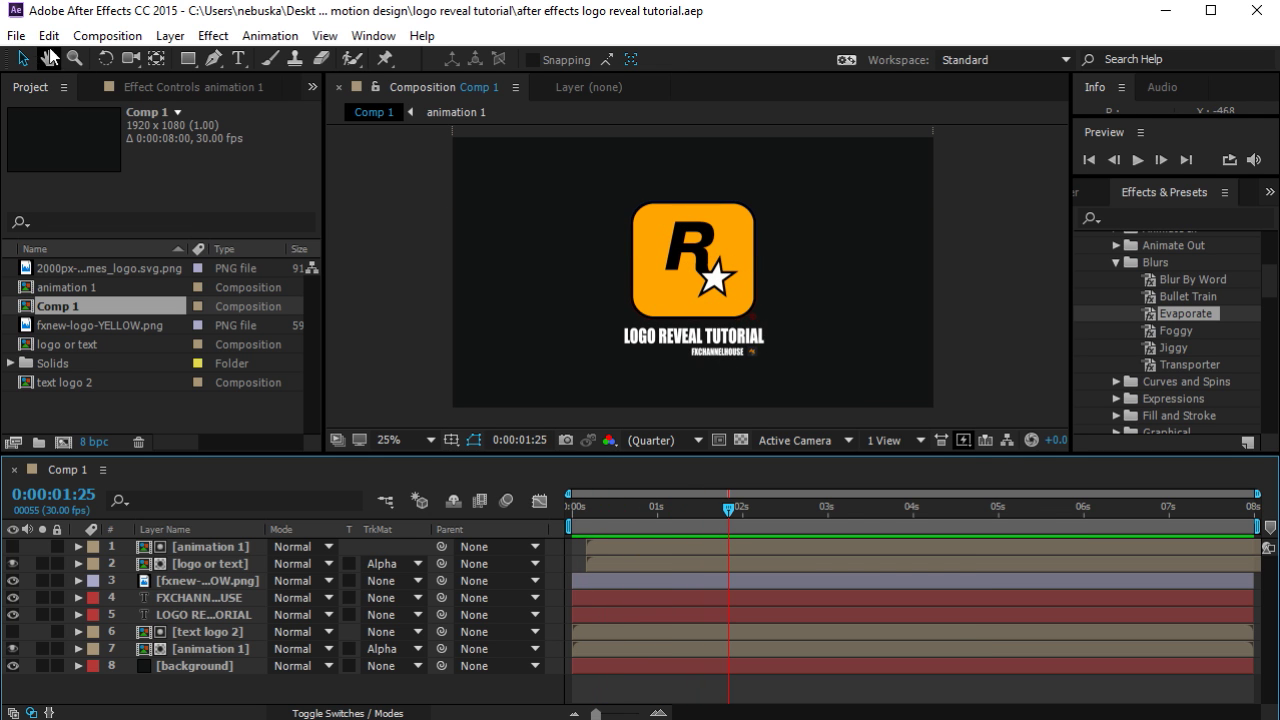
Start a new project and create a 1920 x 1080 composition named Comp 1 at 30 fps, 8 seconds long.
{"action": "left_click", "coordinate": [15, 38]}
{"action": "mouse_move", "coordinate": [40, 57]}
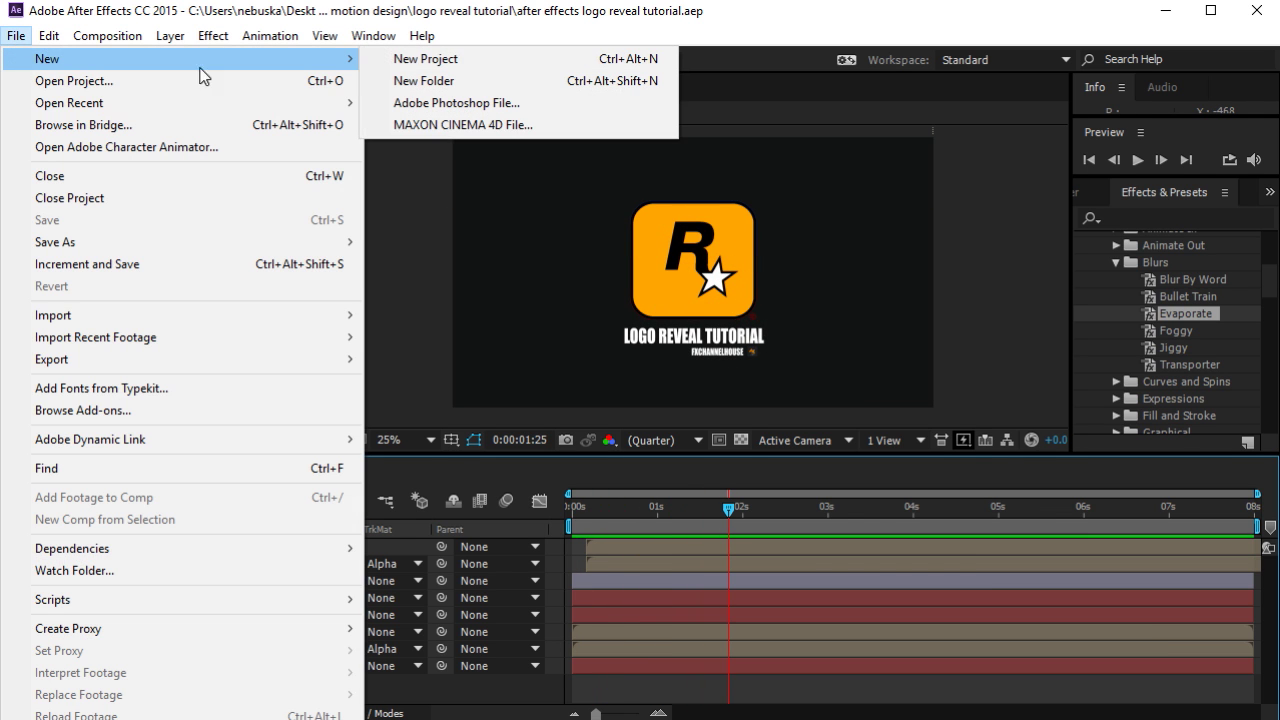
{"action": "left_click", "coordinate": [400, 57]}
{"action": "left_click", "coordinate": [107, 35]}
{"action": "left_click", "coordinate": [150, 57]}
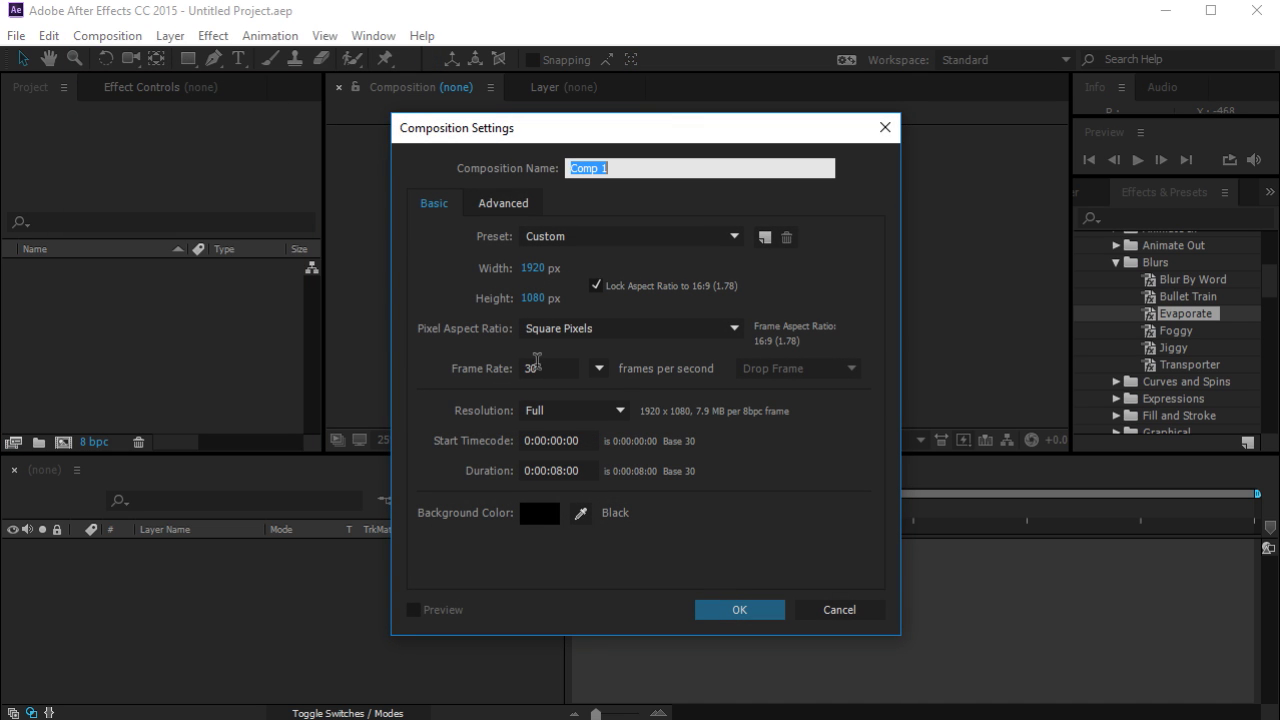
{"action": "left_click", "coordinate": [704, 613]}
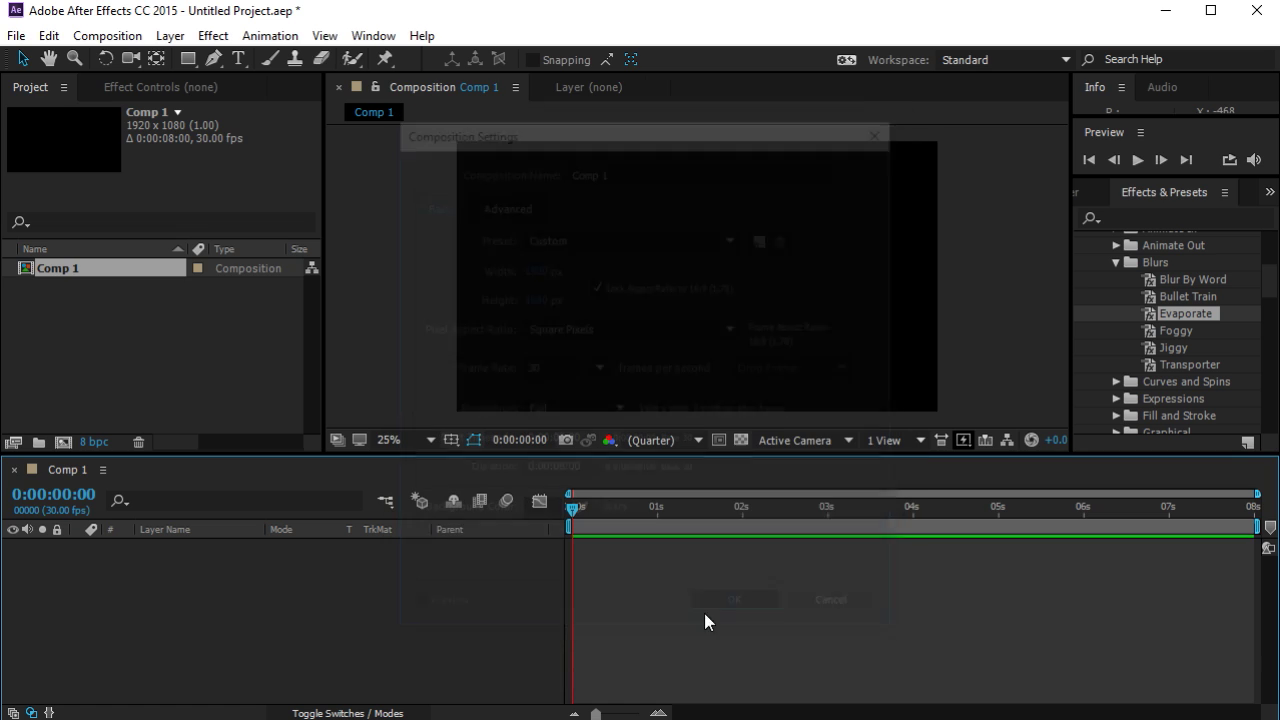
Add a full-frame dark solid layer named "background" to Comp 1.
{"action": "left_click", "coordinate": [170, 35]}
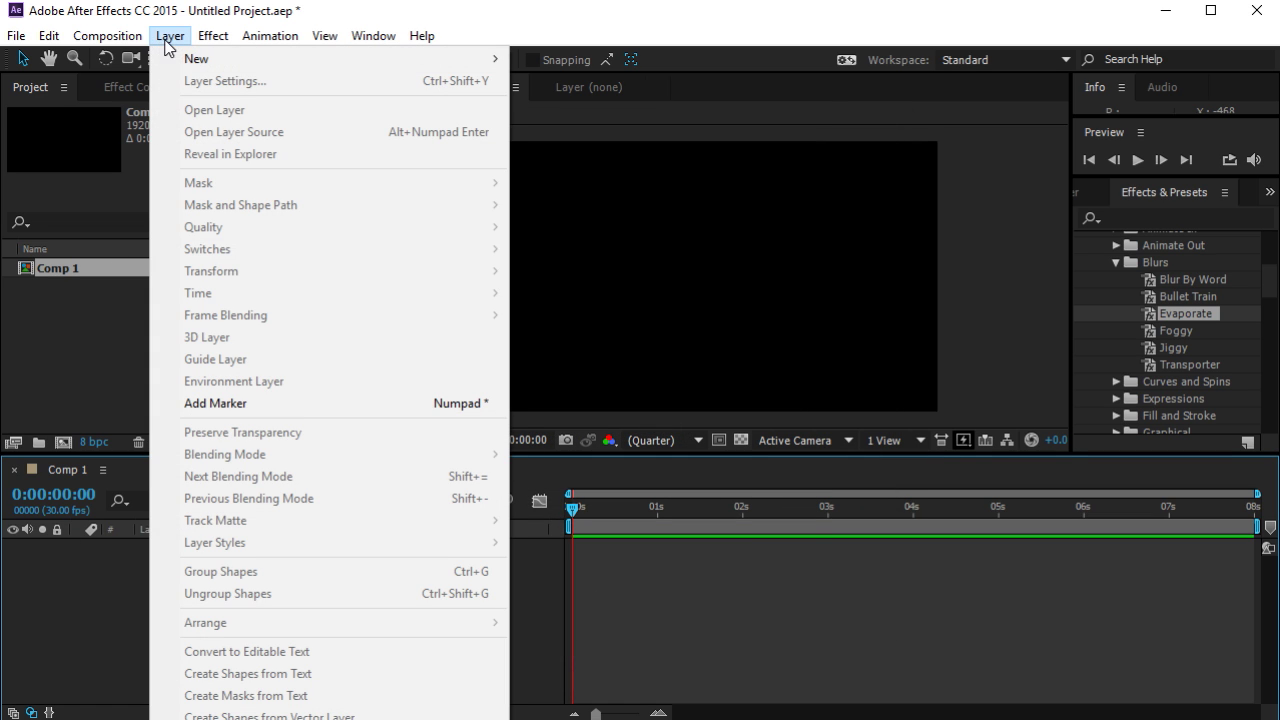
{"action": "mouse_move", "coordinate": [486, 66]}
{"action": "left_click", "coordinate": [548, 81]}
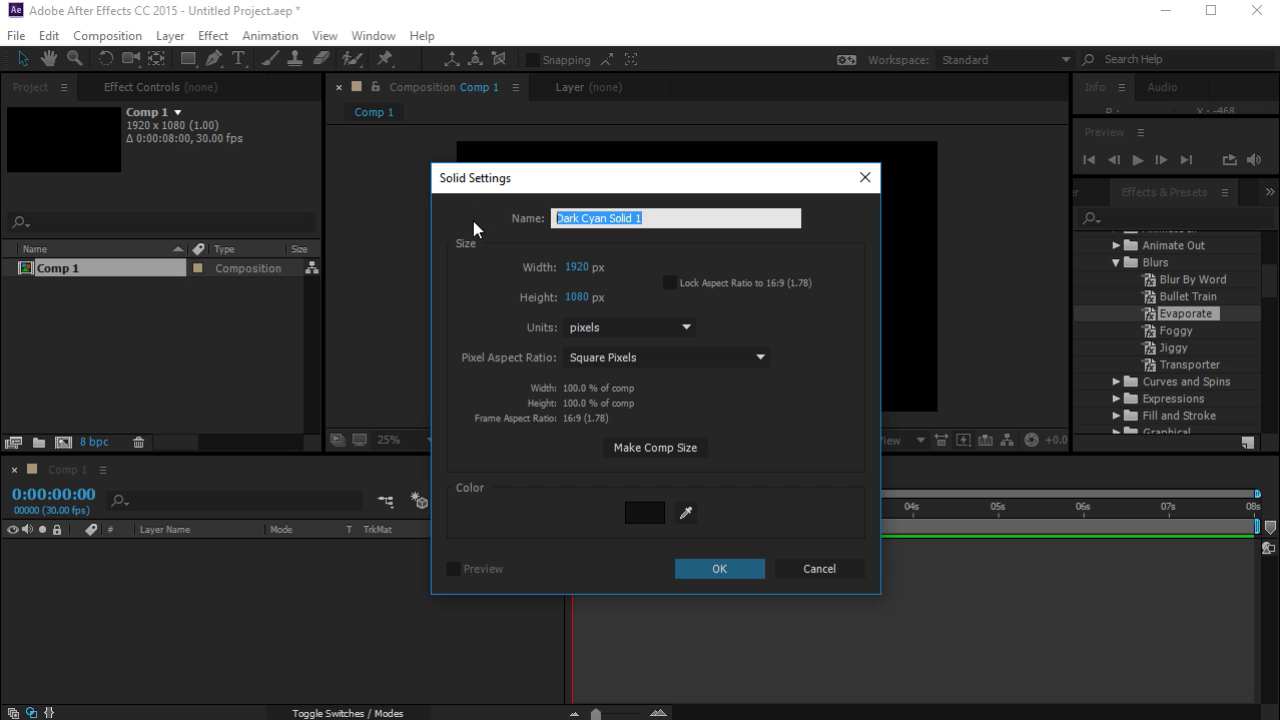
{"action": "type", "text": "background"}
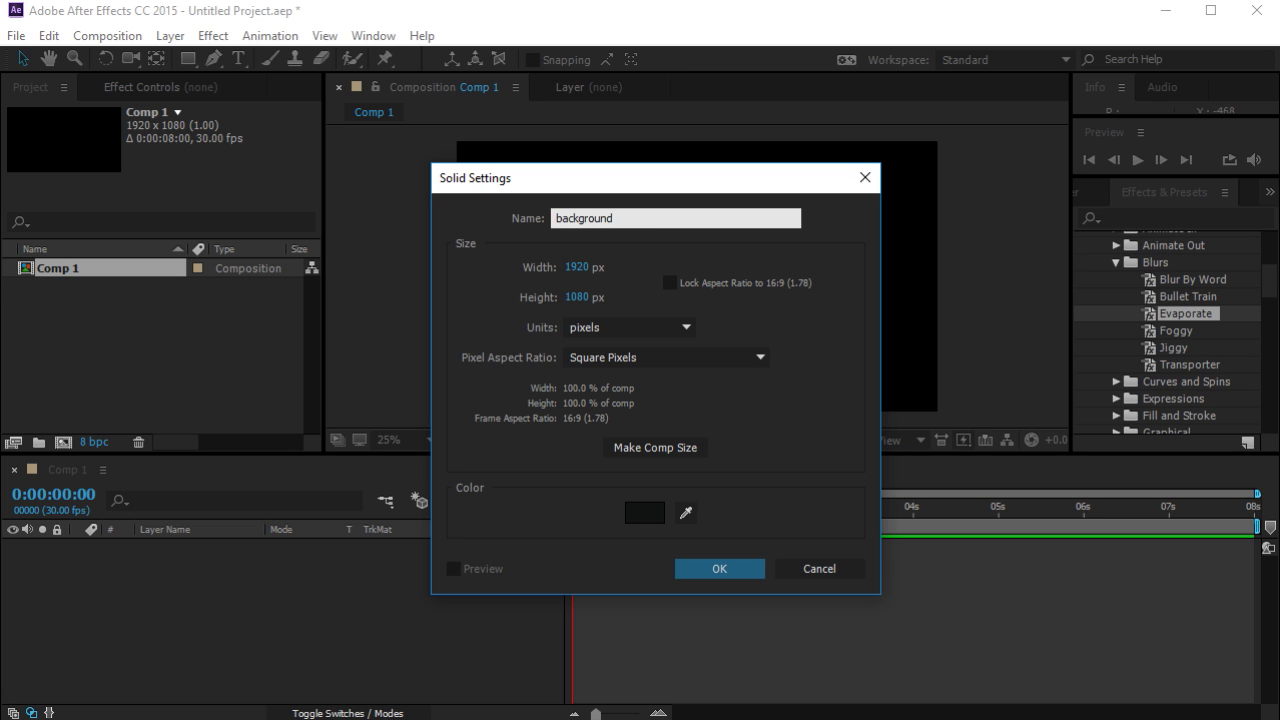
{"action": "key", "text": "Return"}
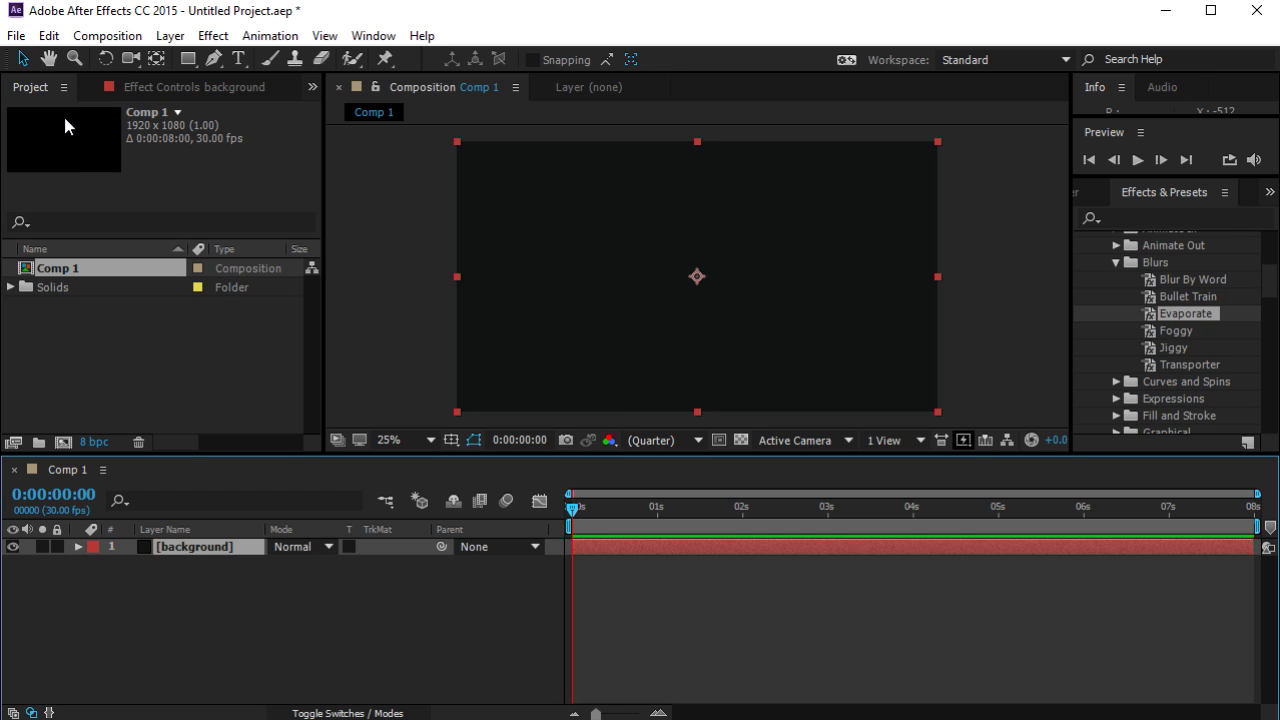
Import the 2000px-Rockstar_Games_logo.svg PNG as footage and place it above the background layer in Comp 1.
{"action": "left_click", "coordinate": [20, 37]}
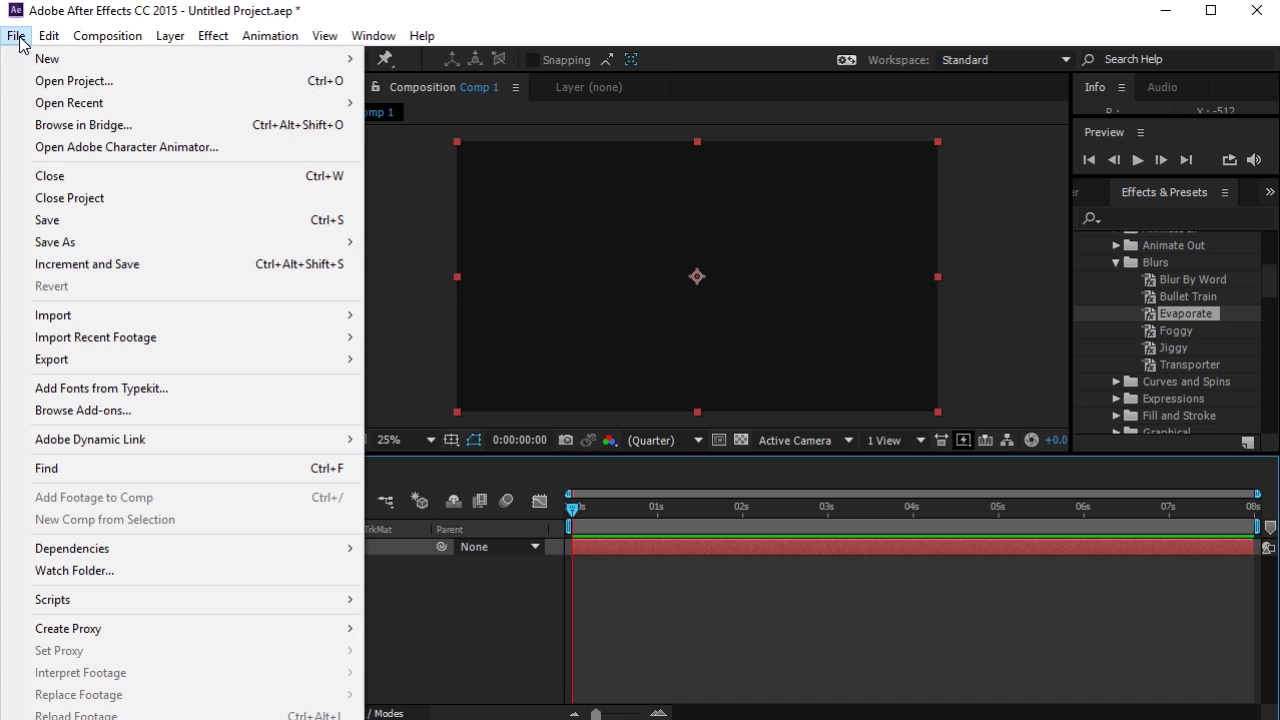
{"action": "mouse_move", "coordinate": [331, 325]}
{"action": "left_click", "coordinate": [367, 316]}
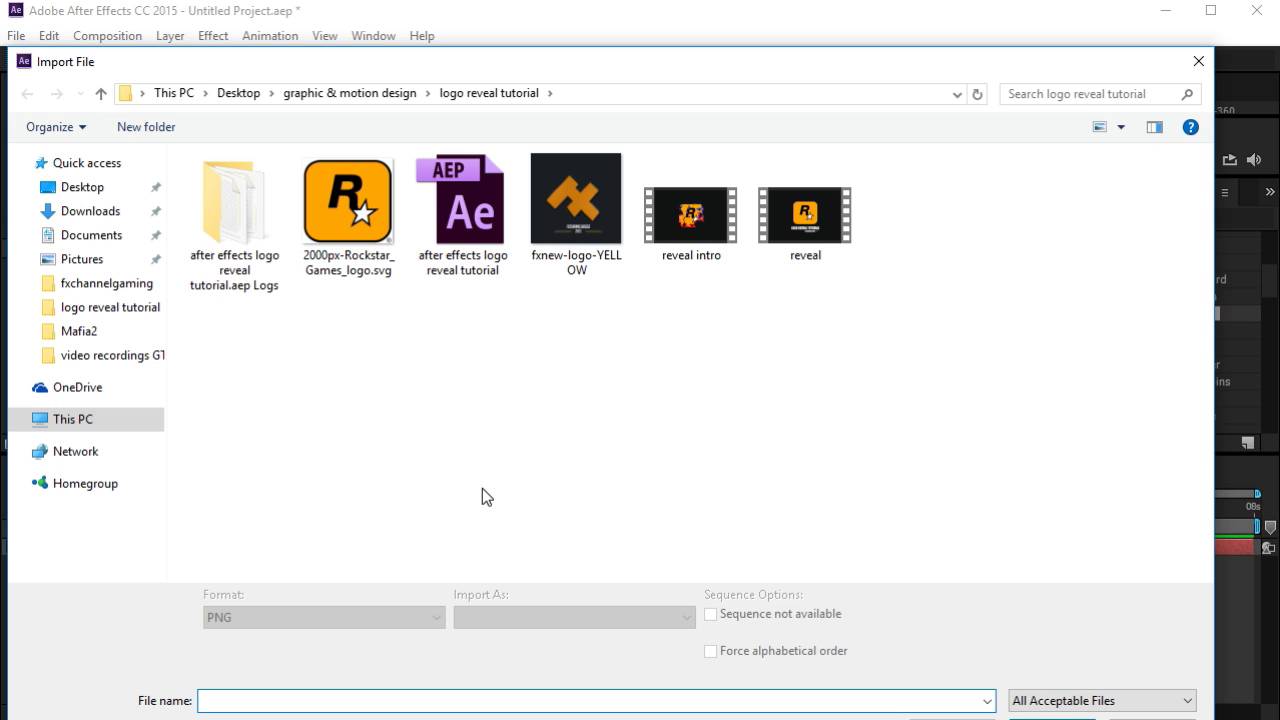
{"action": "left_click", "coordinate": [372, 276]}
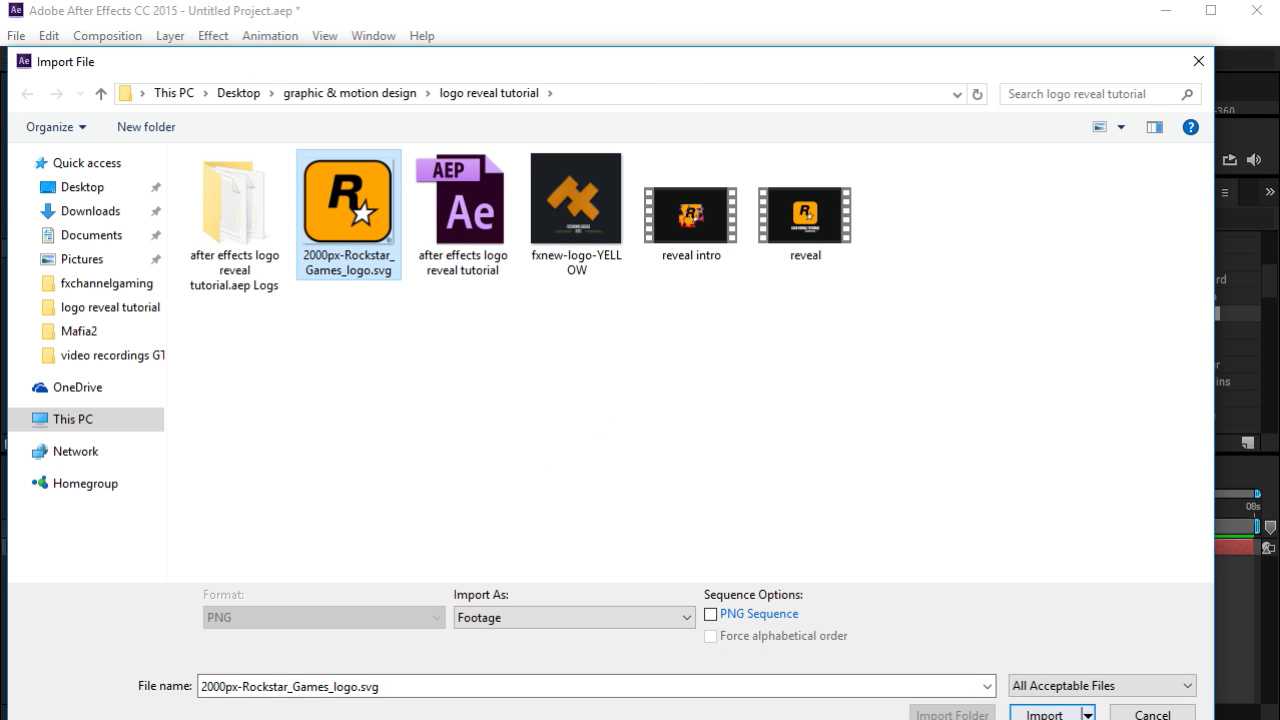
{"action": "key", "text": "Return"}
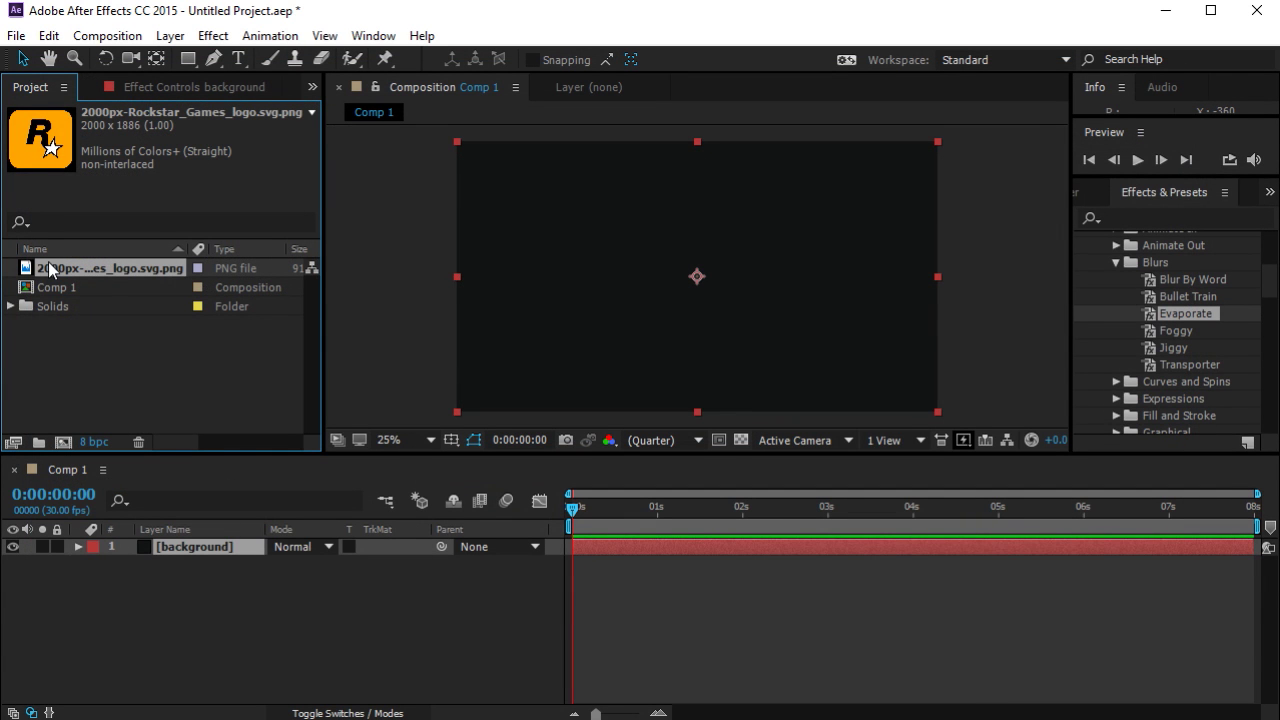
{"action": "left_click_drag", "start_coordinate": [50, 270], "coordinate": [162, 548]}
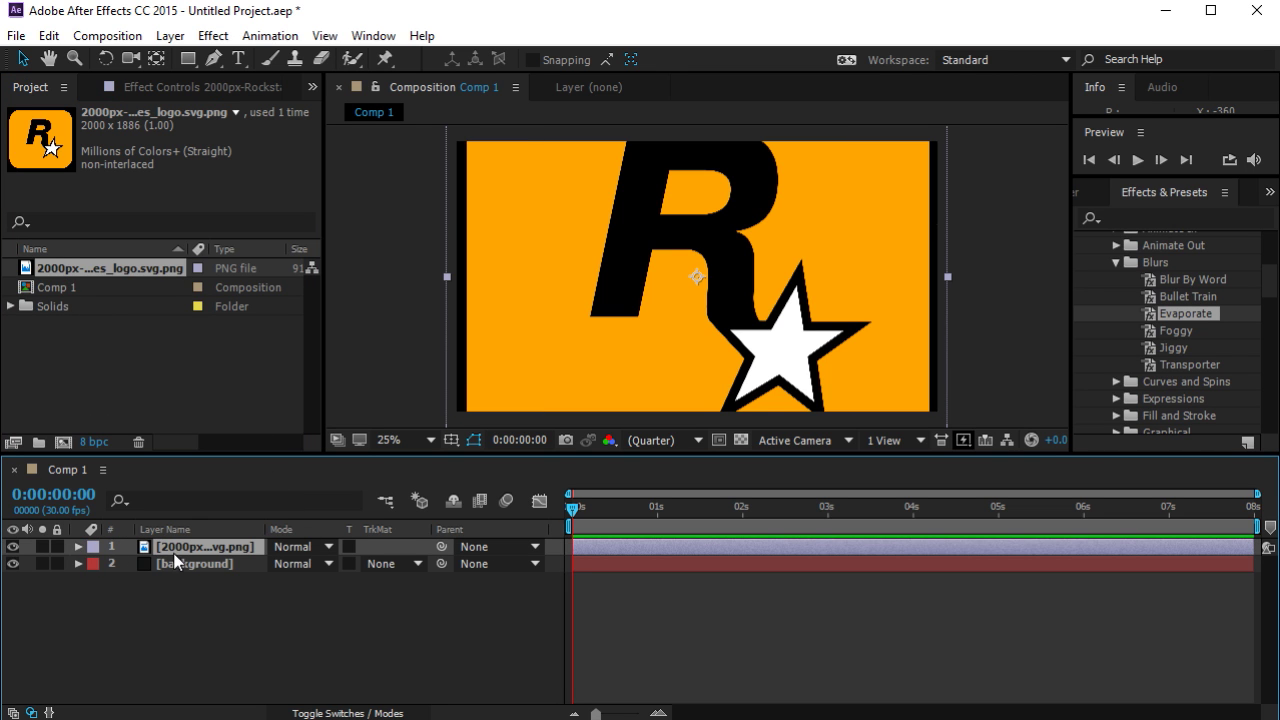
Scale the logo layer down to 26% and collapse its properties.
{"action": "left_click", "coordinate": [78, 547]}
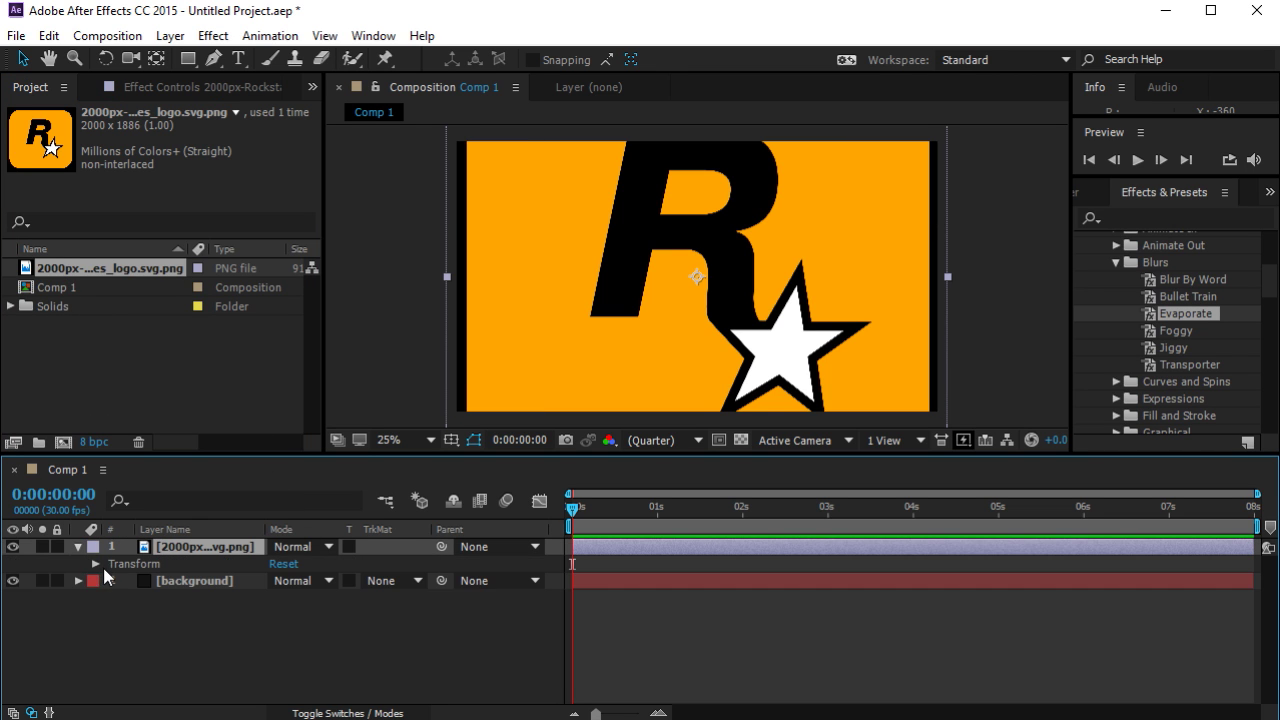
{"action": "left_click", "coordinate": [96, 564]}
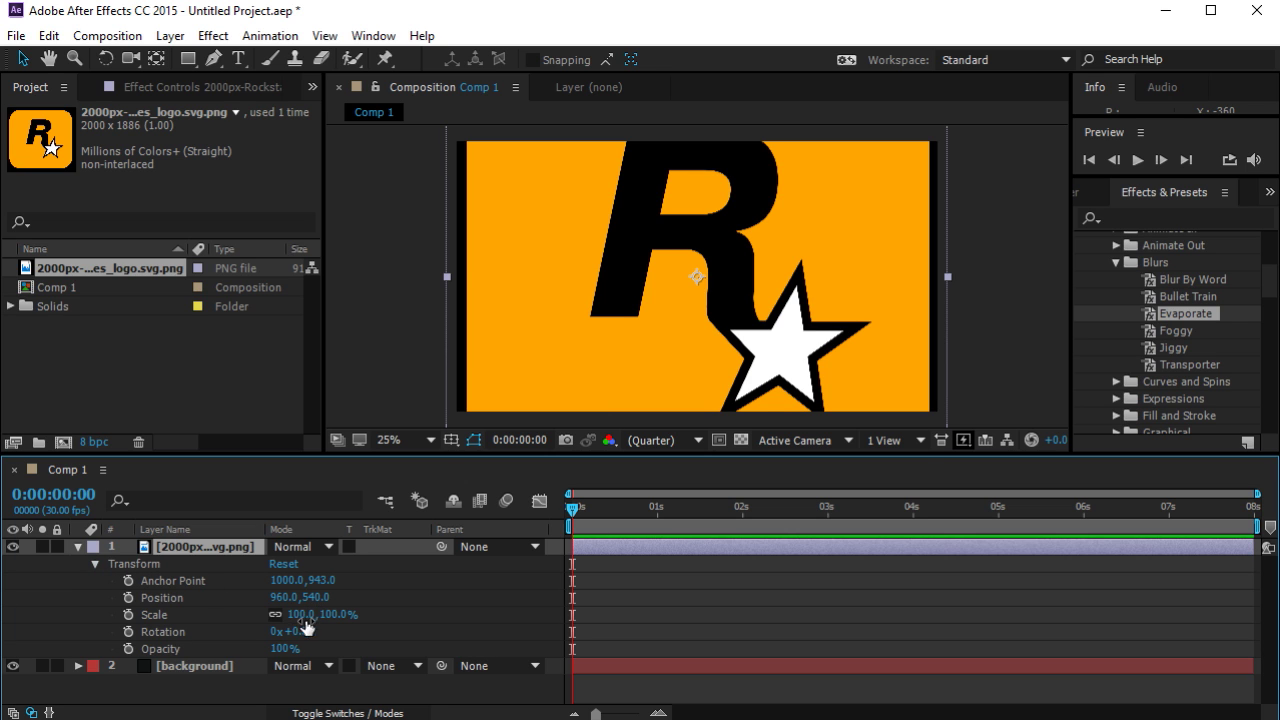
{"action": "left_click_drag", "start_coordinate": [305, 627], "coordinate": [231, 621]}
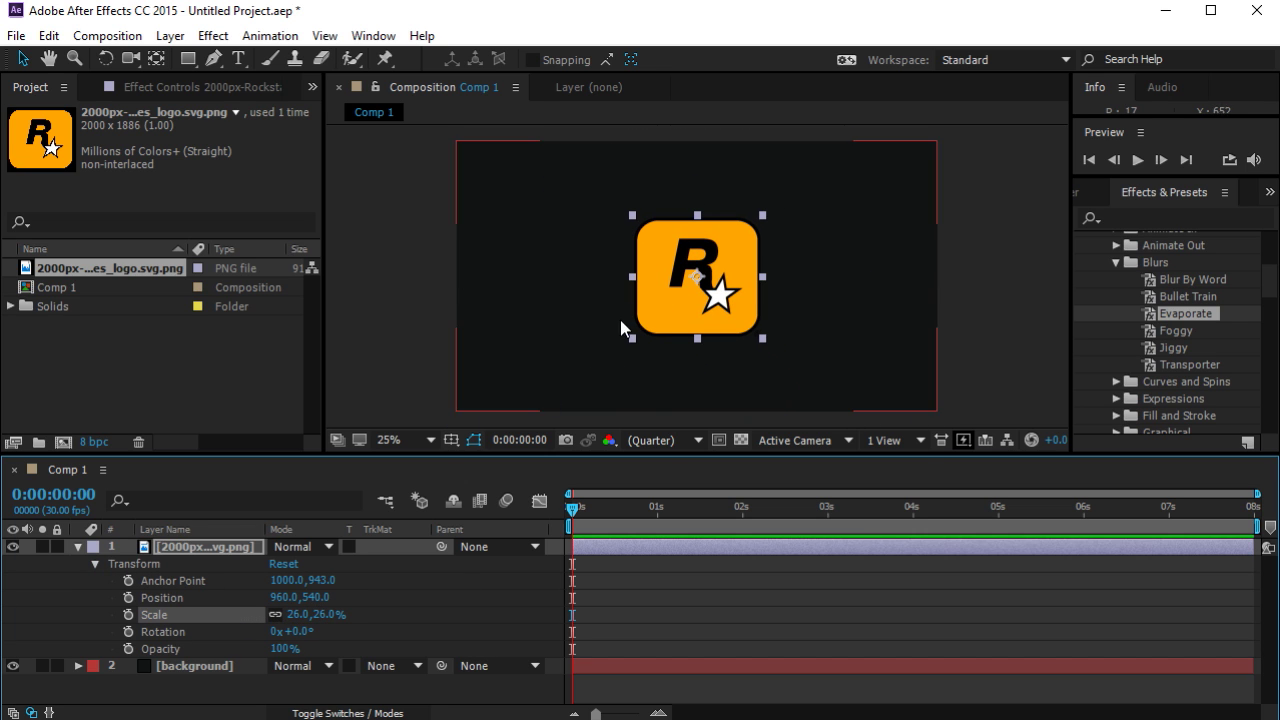
{"action": "left_click", "coordinate": [188, 547]}
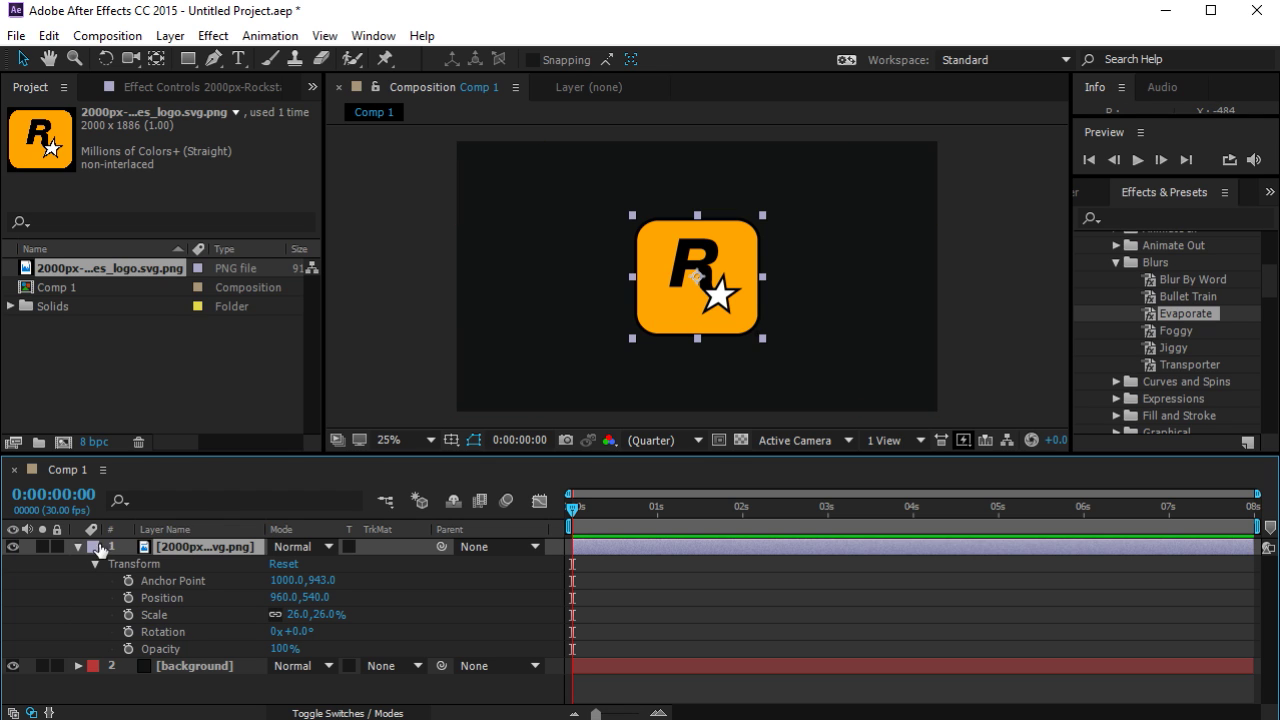
{"action": "left_click", "coordinate": [79, 546]}
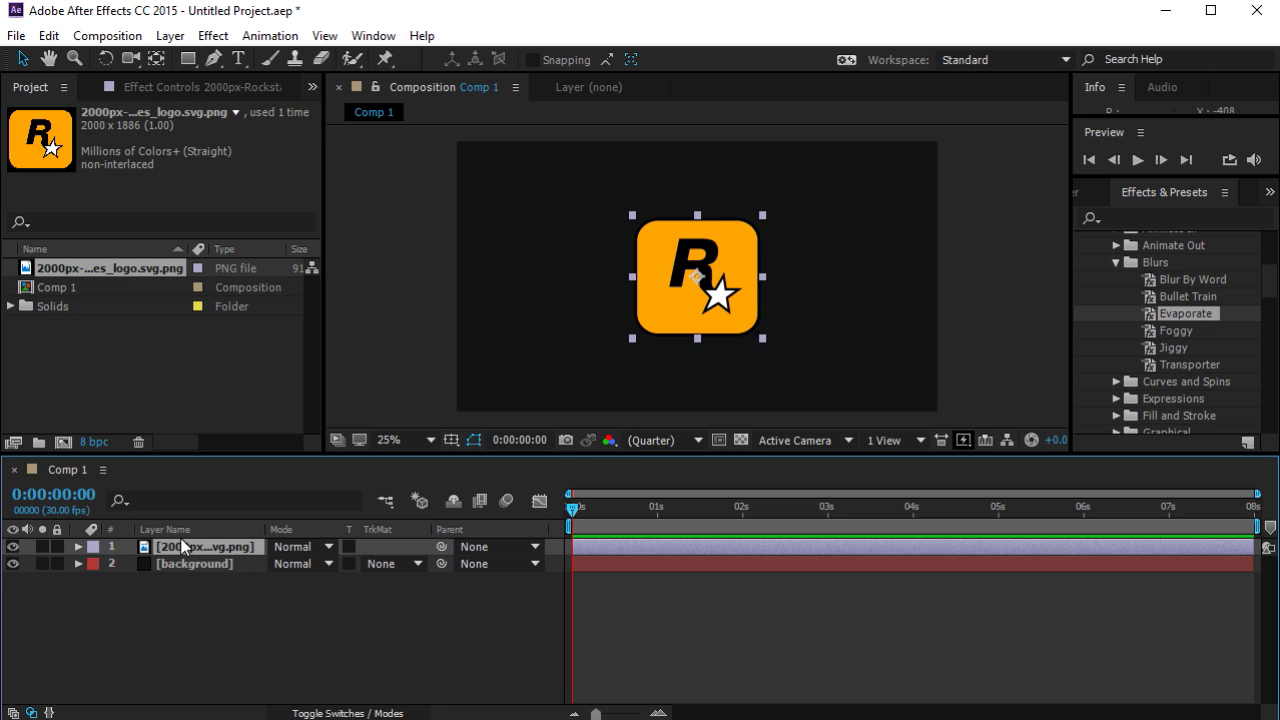
Duplicate the logo layer and pre-compose the lower copy as "logo or text", leaving all attributes in Comp 1.
{"action": "key", "text": "ctrl+d"}
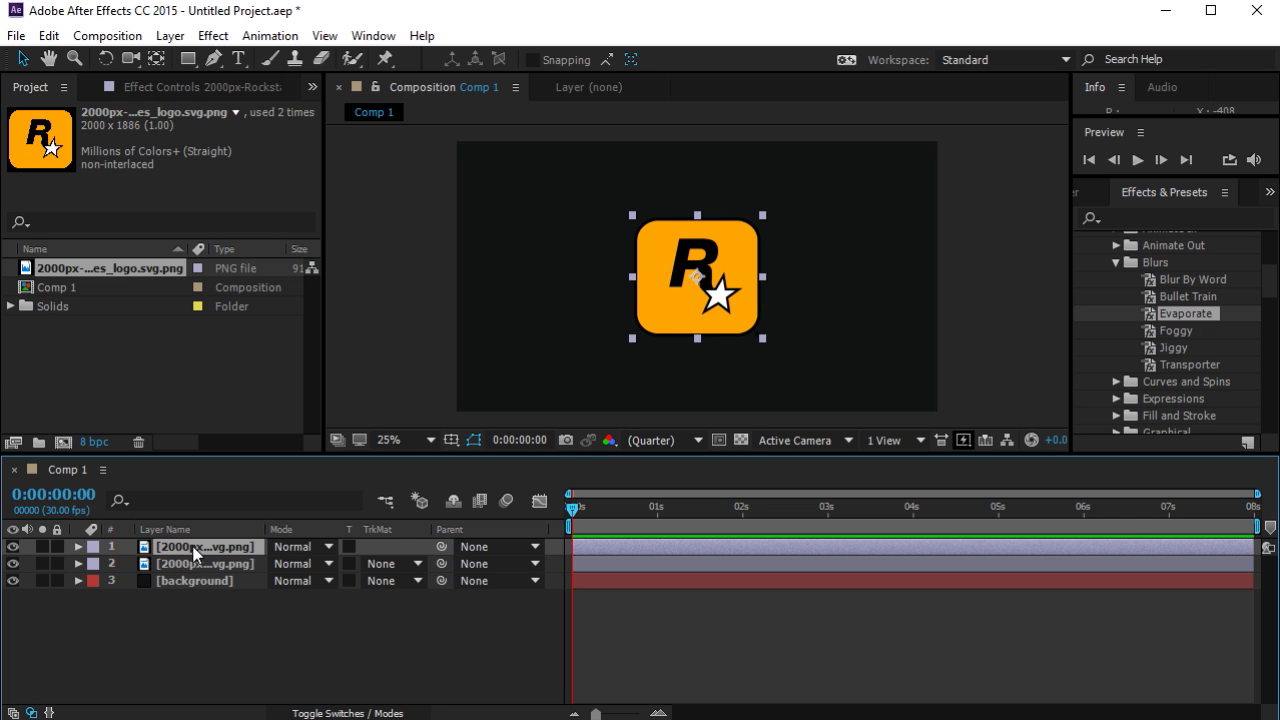
{"action": "left_click", "coordinate": [206, 565]}
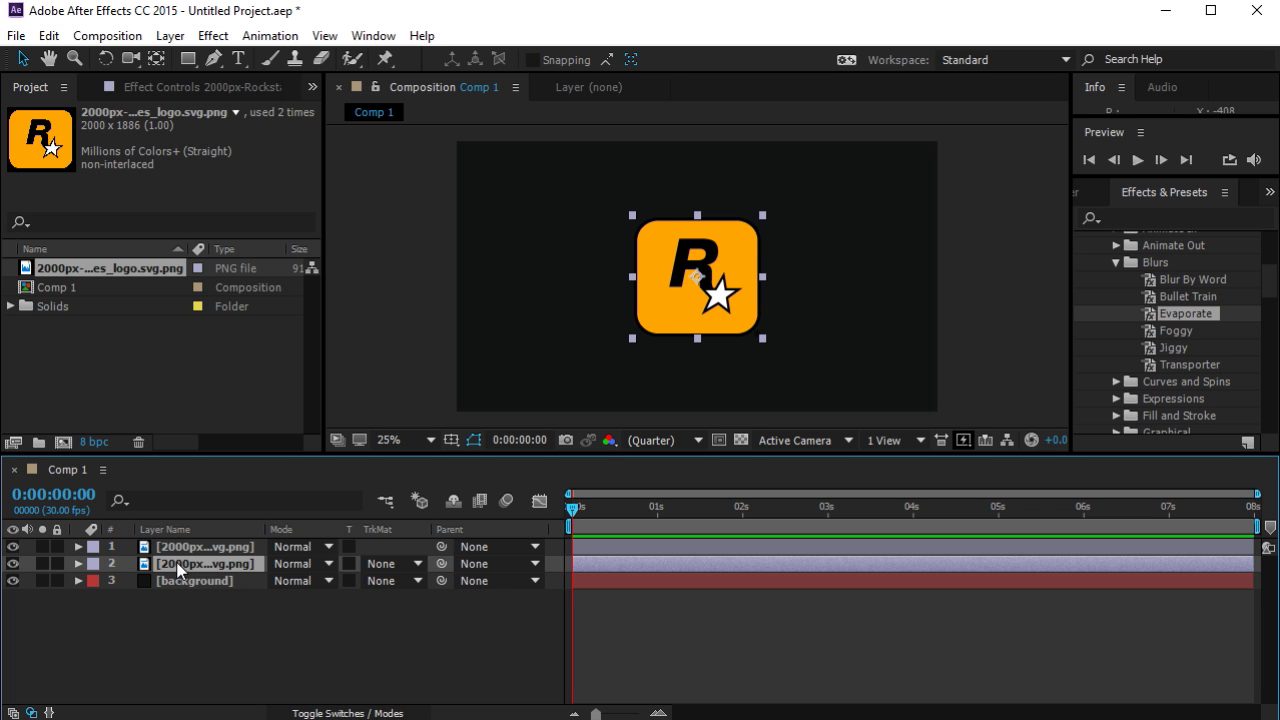
{"action": "right_click", "coordinate": [180, 570]}
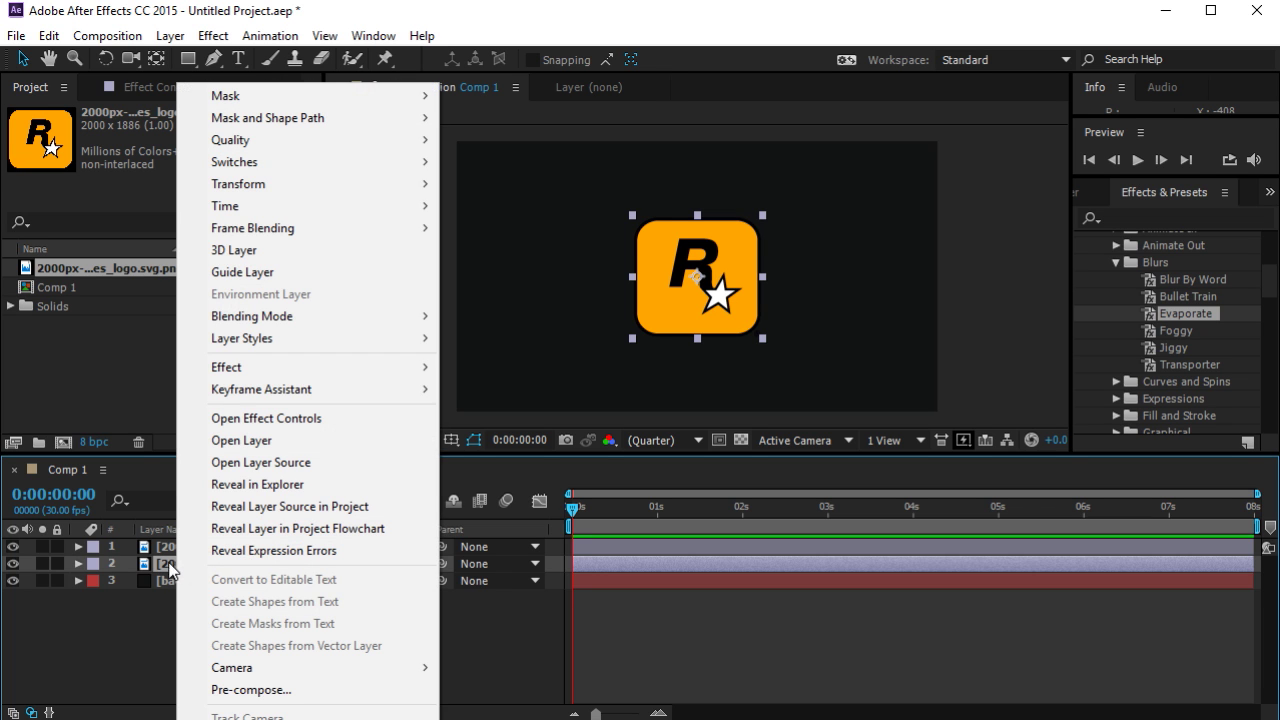
{"action": "left_click", "coordinate": [250, 690]}
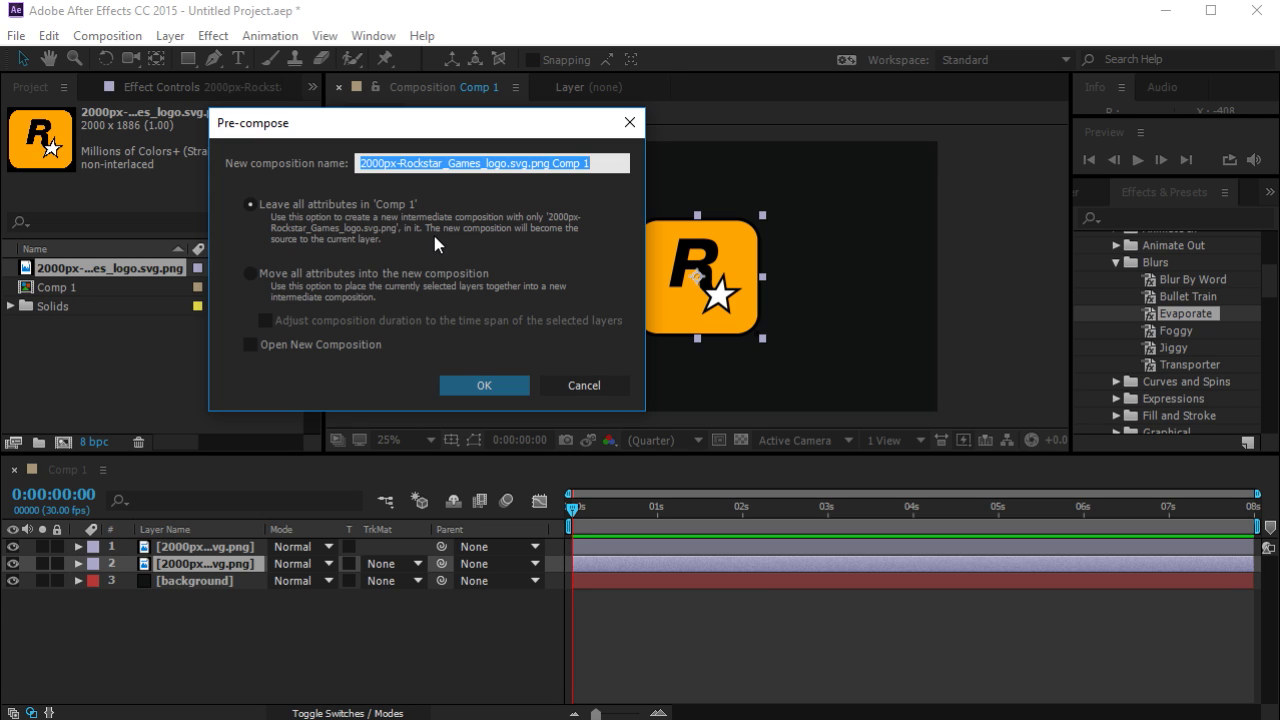
{"action": "type", "text": "logo or text"}
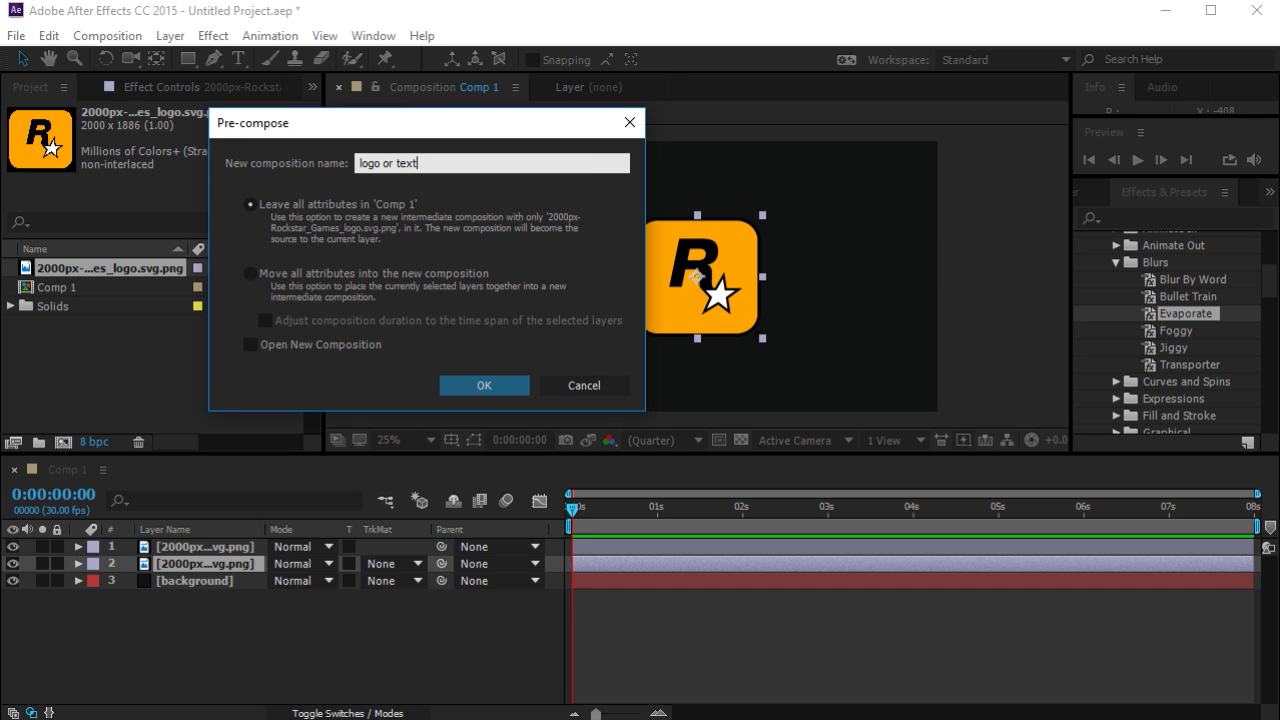
{"action": "key", "text": "Return"}
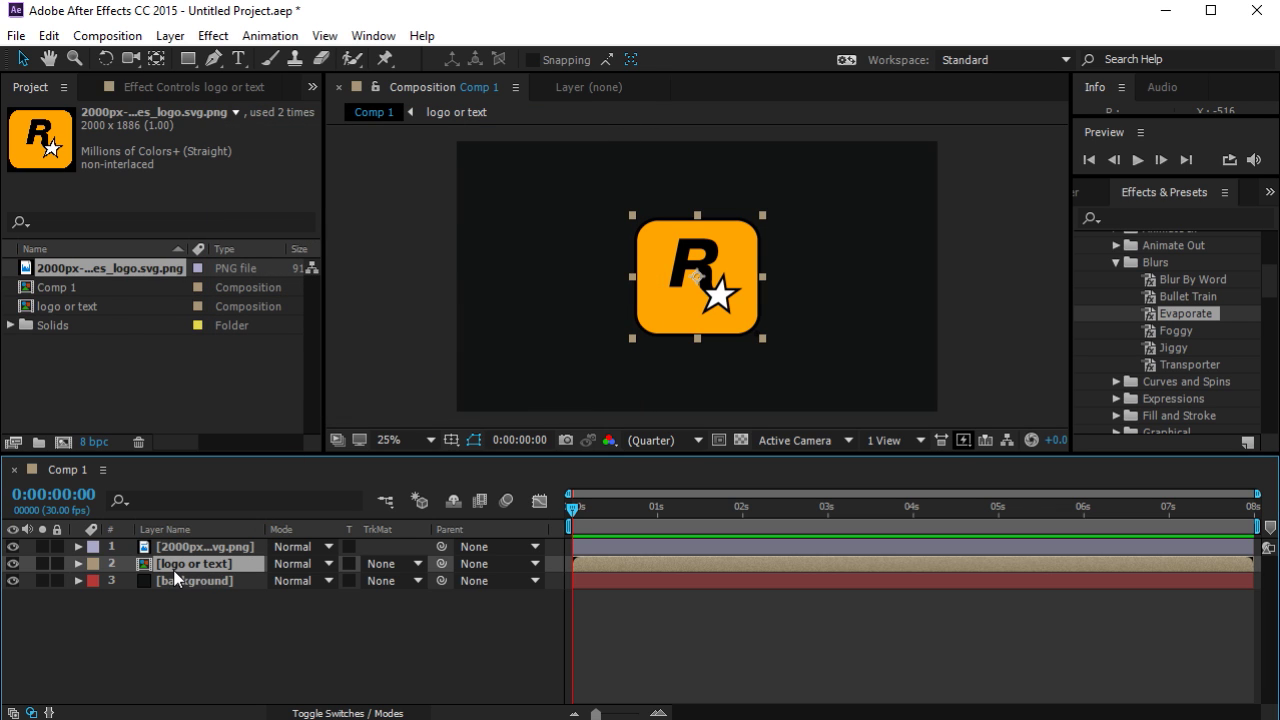
Add a 1920 x 1080 solid layer named "animation" directly above the "logo or text" layer.
{"action": "left_click", "coordinate": [170, 35]}
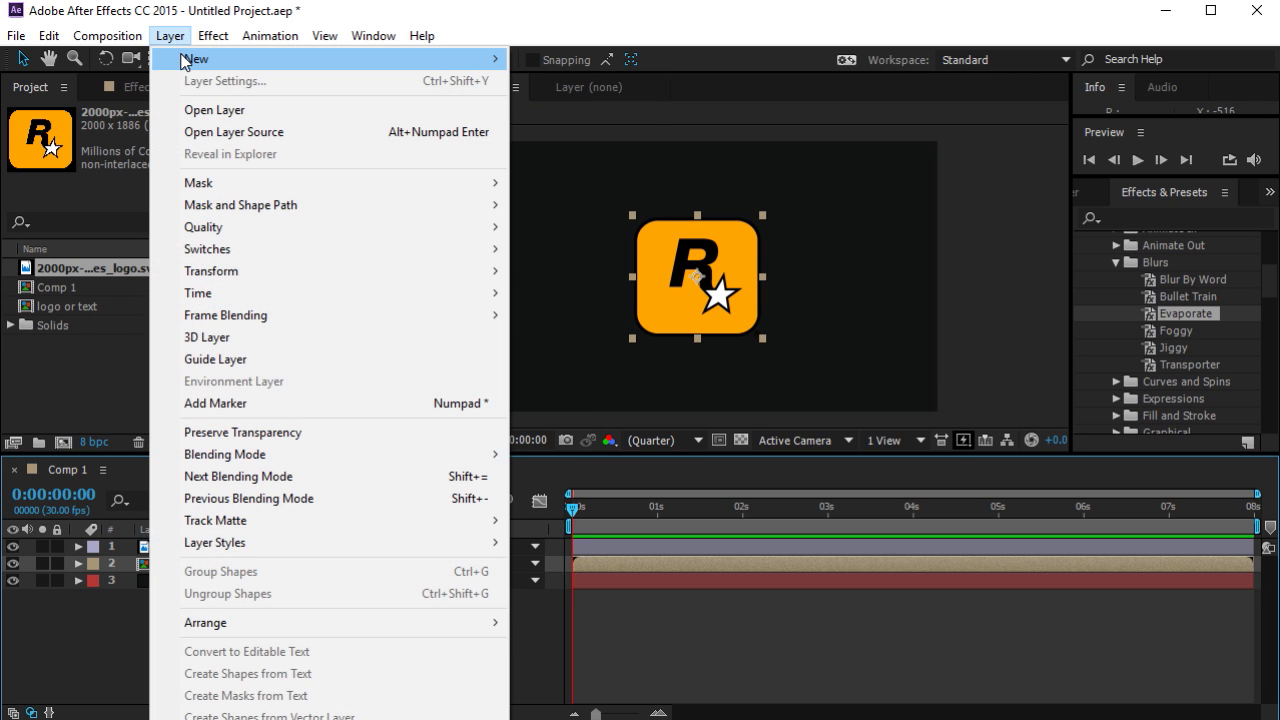
{"action": "mouse_move", "coordinate": [465, 58]}
{"action": "left_click", "coordinate": [553, 81]}
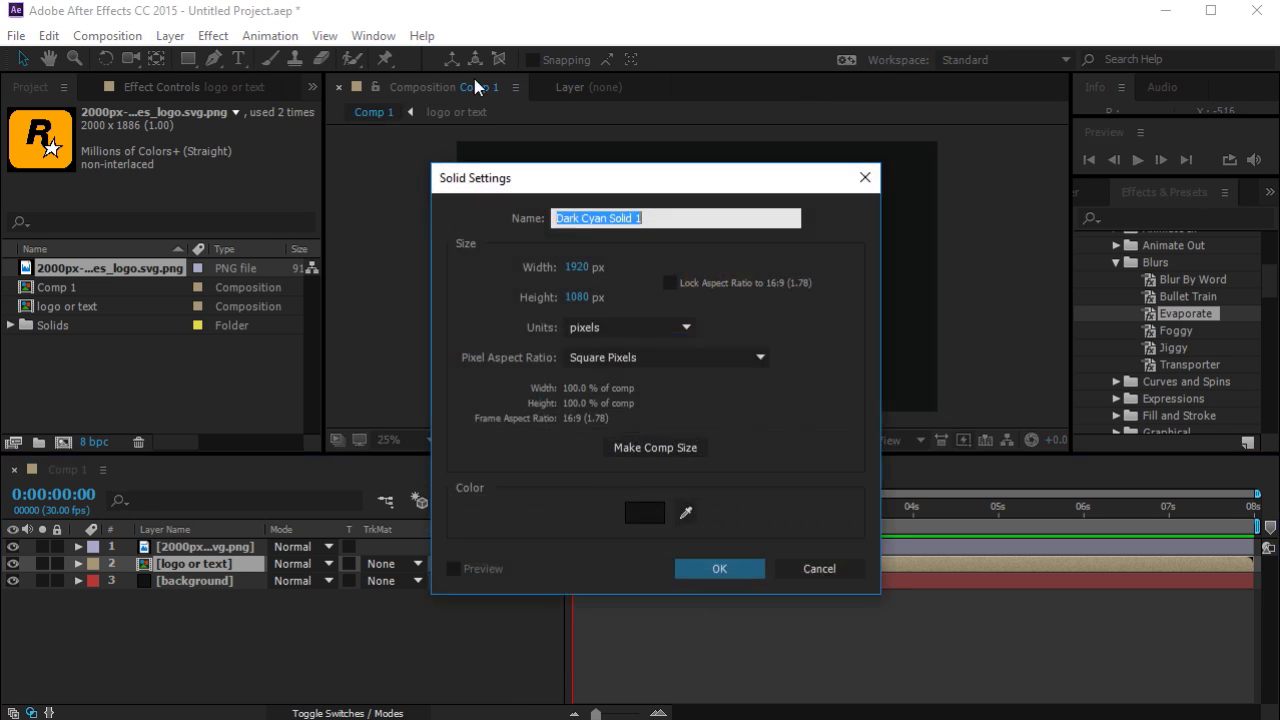
{"action": "left_click_drag", "start_coordinate": [662, 217], "coordinate": [534, 220]}
{"action": "type", "text": "animation"}
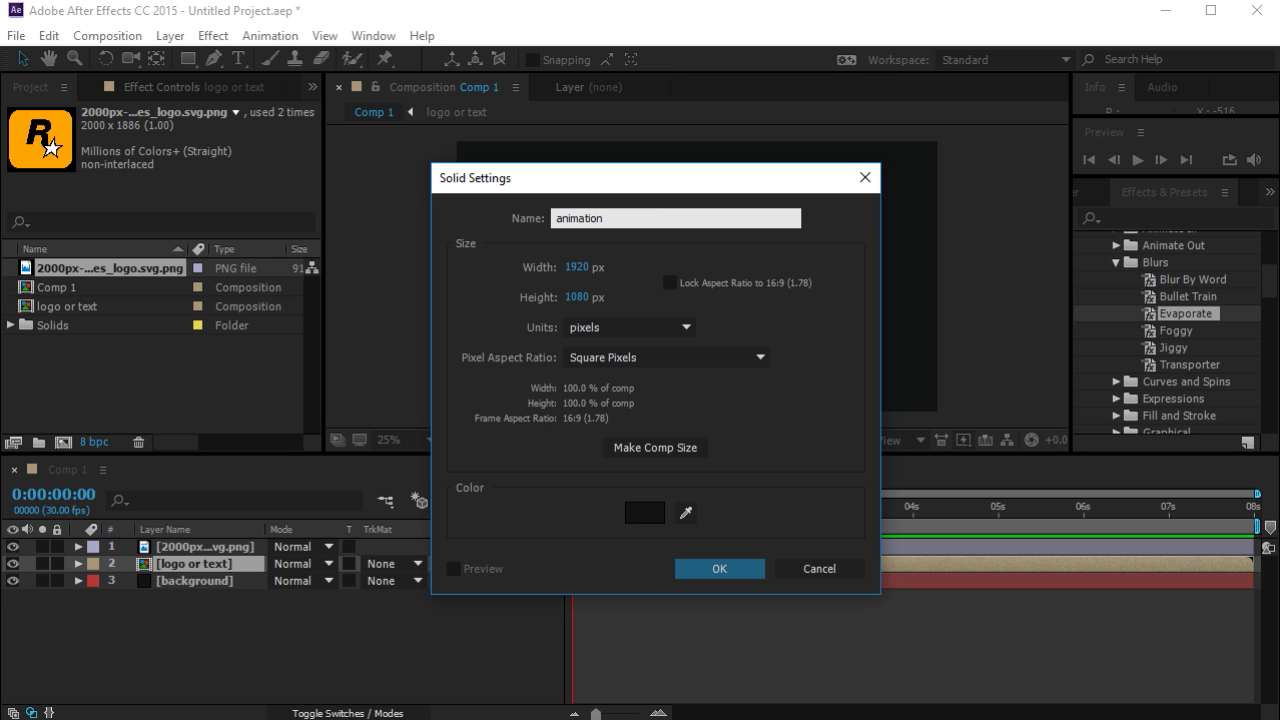
{"action": "key", "text": "Return"}
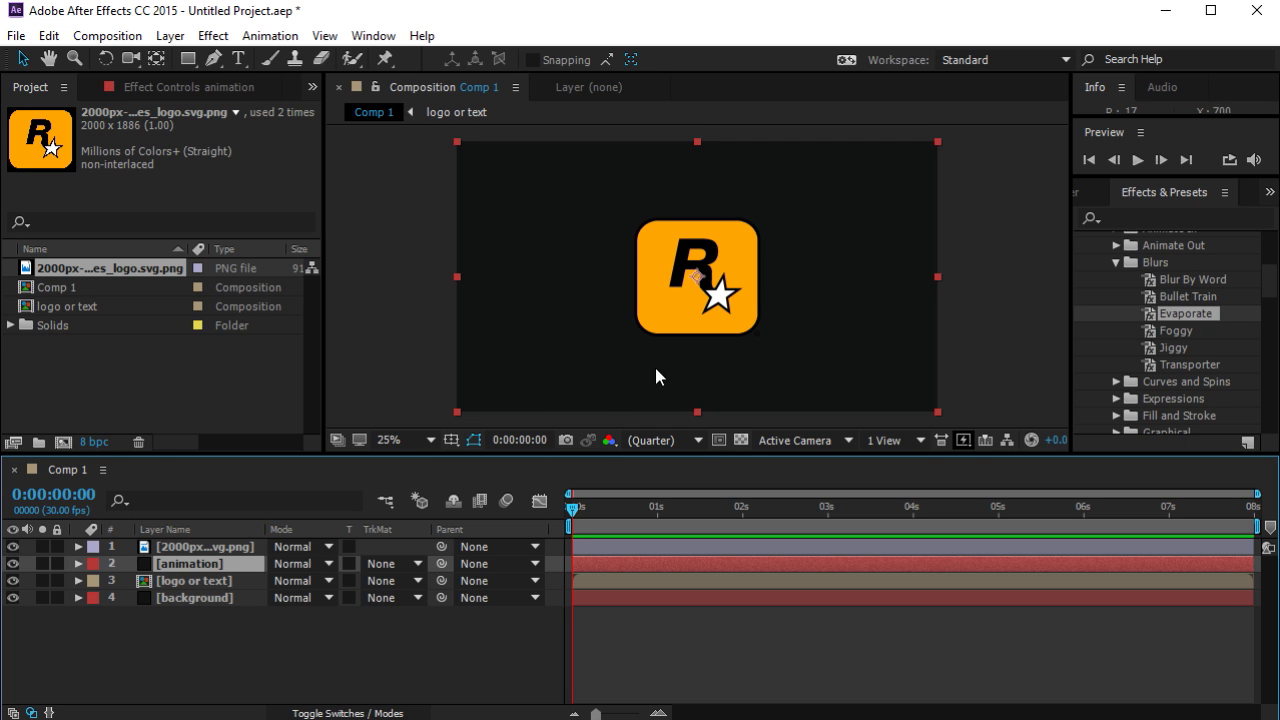
Find the Circle effect in the Generate category and apply it to the animation layer.
{"action": "left_click", "coordinate": [1157, 217]}
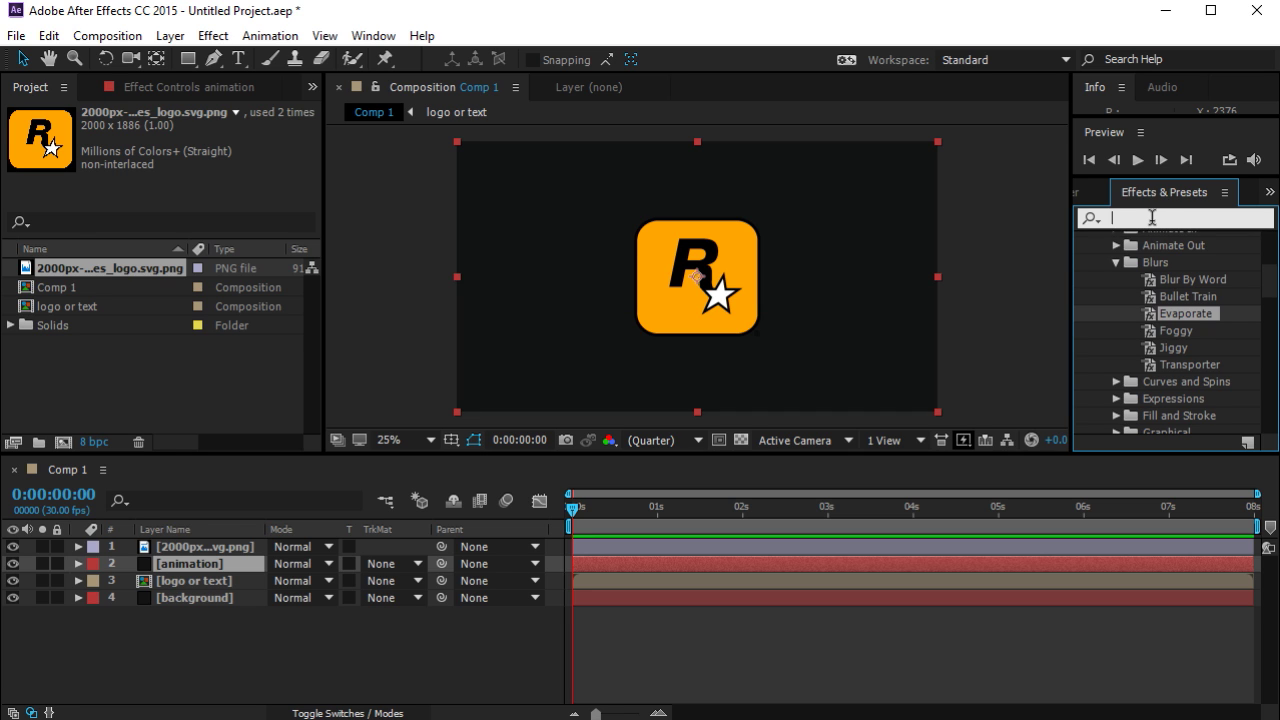
{"action": "type", "text": "circle"}
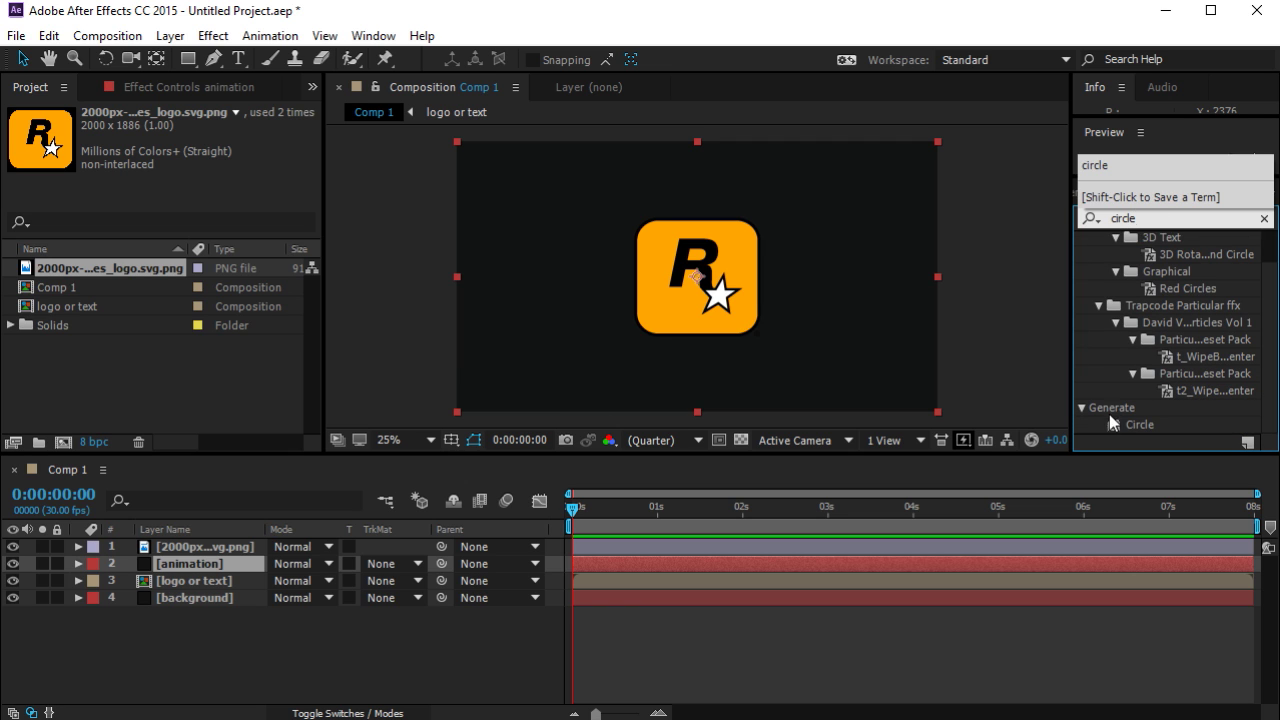
{"action": "left_click_drag", "start_coordinate": [1114, 424], "coordinate": [180, 565]}
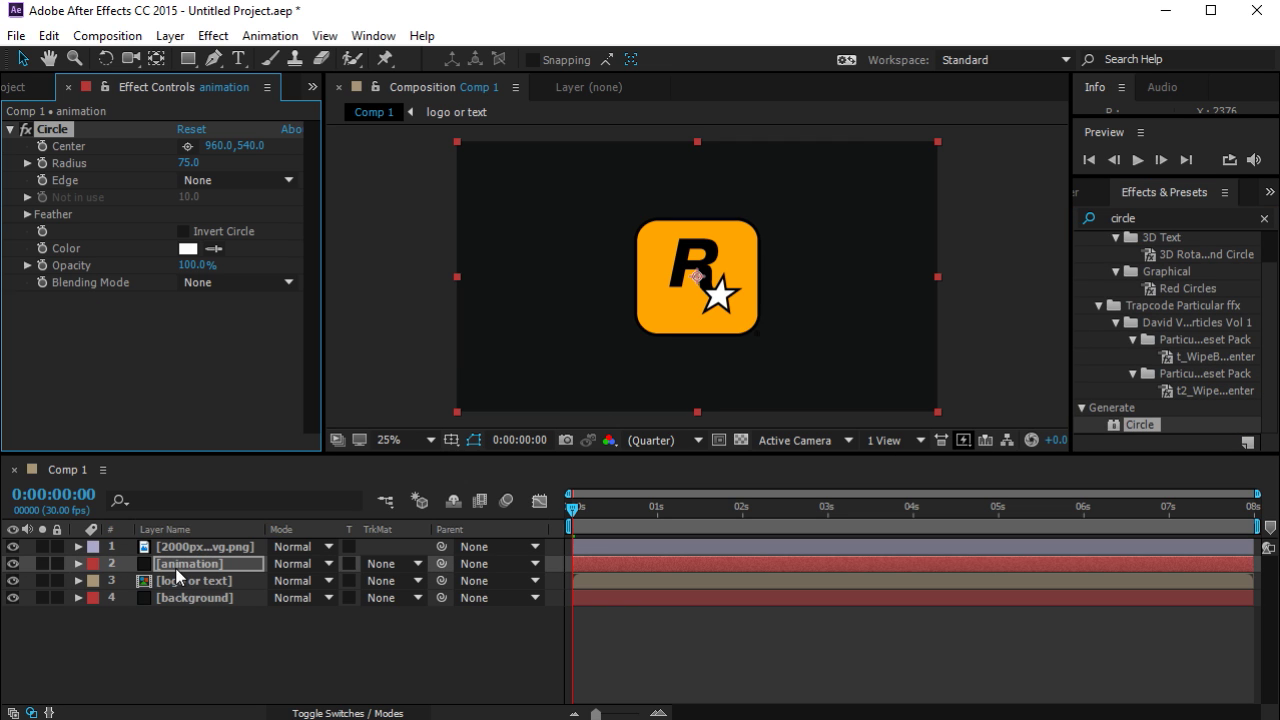
Find the Roughen Edges effect in the Stylize category and apply it to the animation layer.
{"action": "left_click", "coordinate": [1128, 218]}
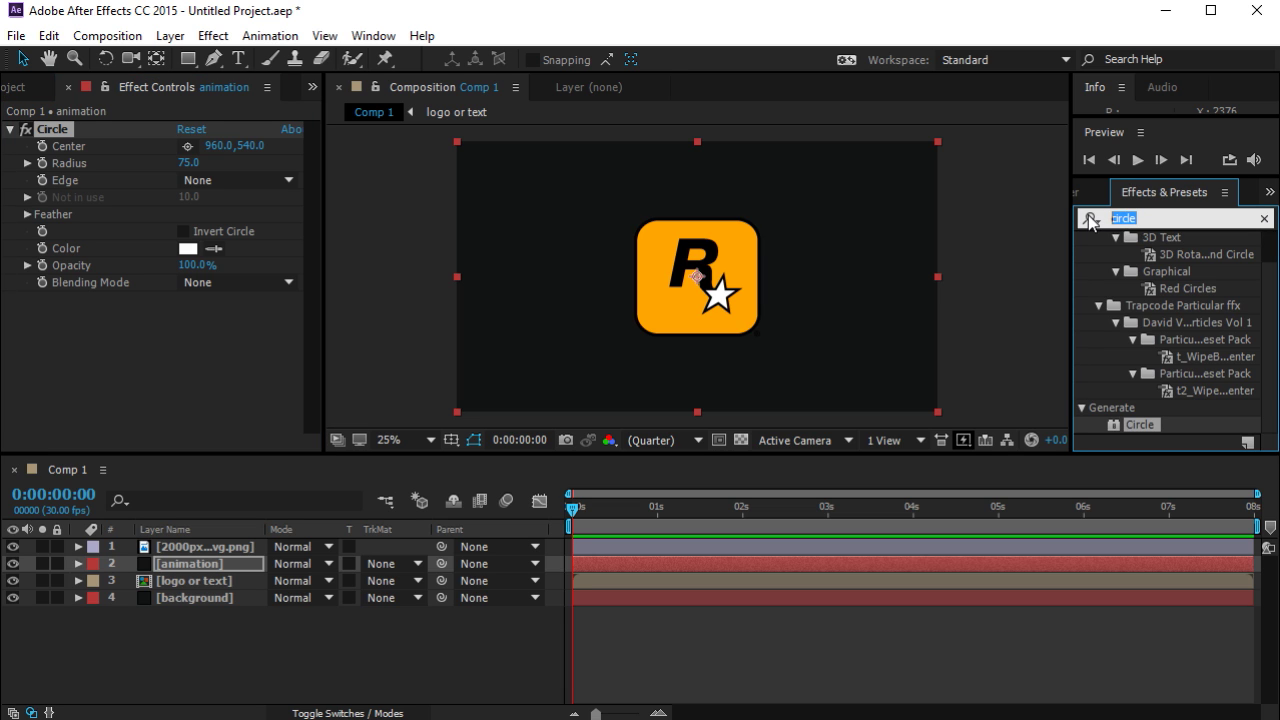
{"action": "left_click", "coordinate": [1090, 221]}
{"action": "type", "text": "rough"}
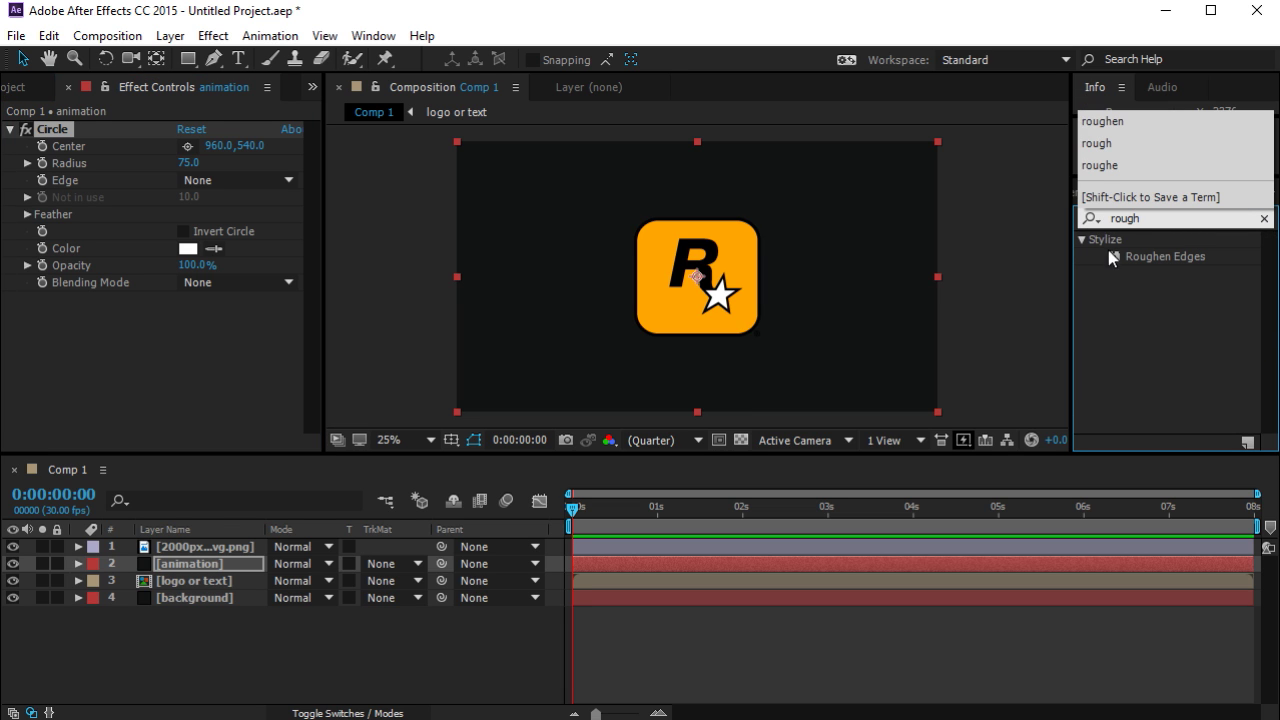
{"action": "left_click_drag", "start_coordinate": [1140, 256], "coordinate": [182, 560]}
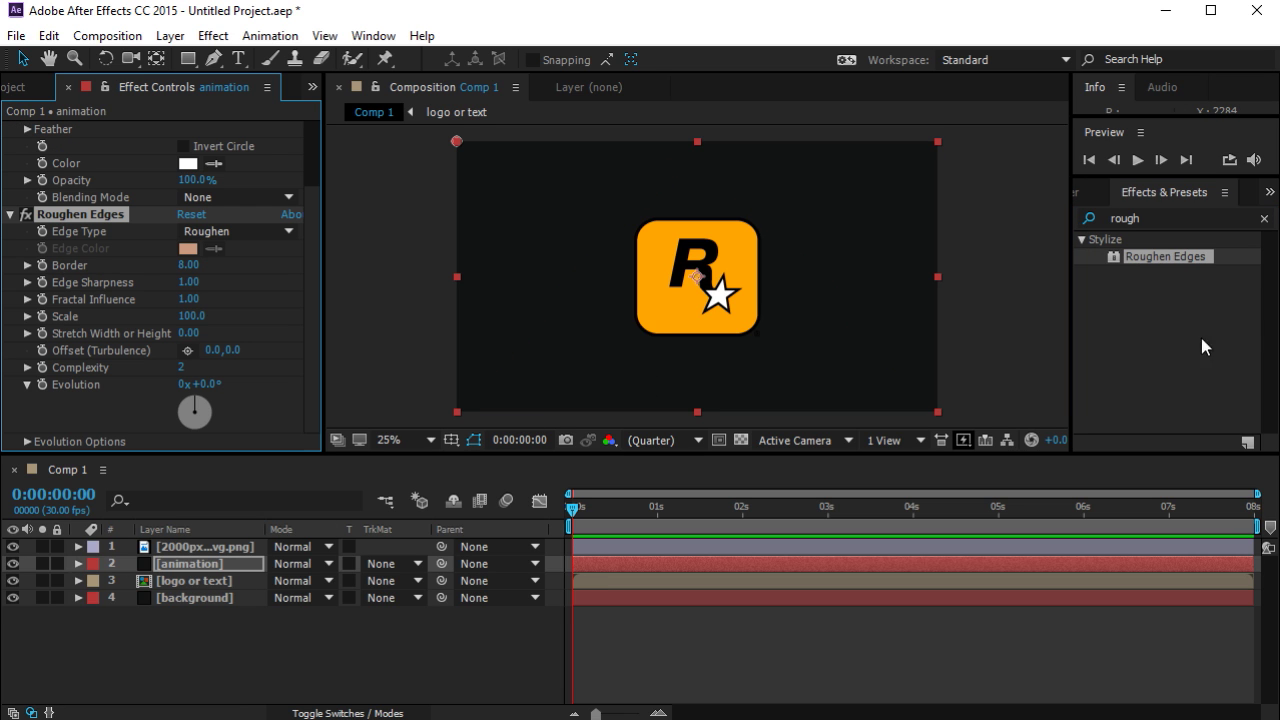
{"action": "left_click", "coordinate": [1140, 218]}
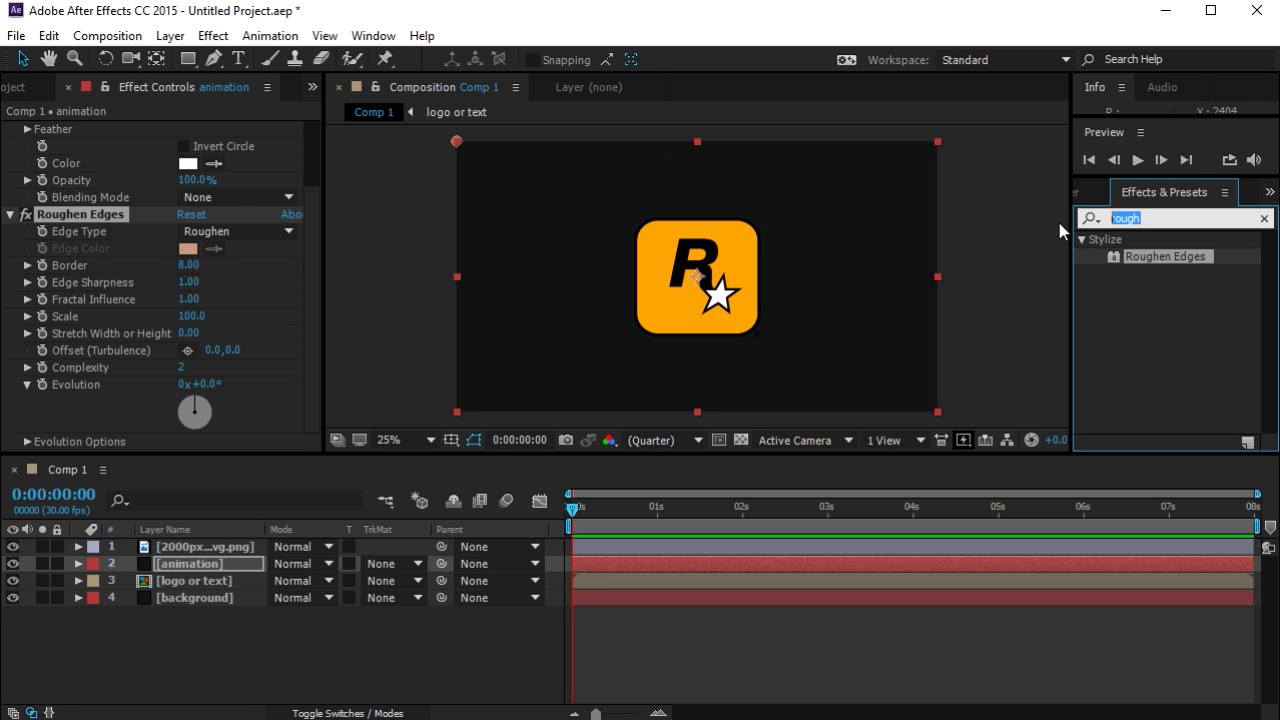
{"action": "type", "text": "tur"}
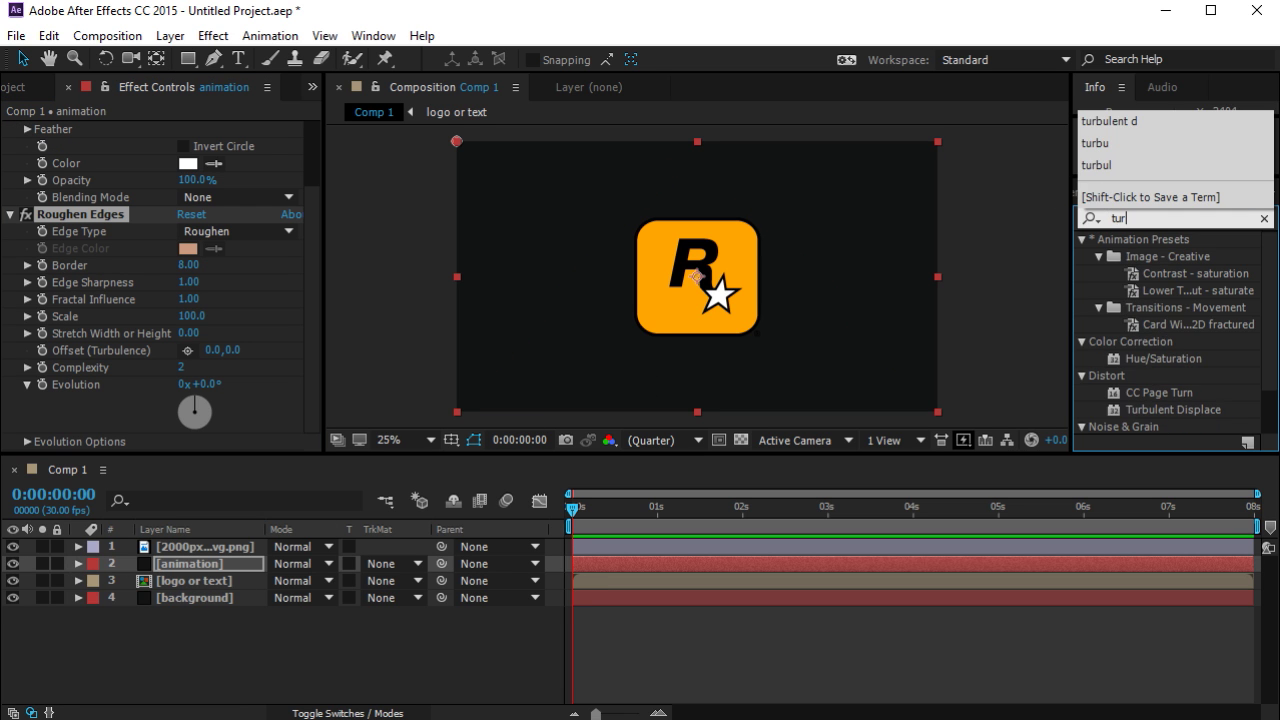
{"action": "type", "text": "bulence "}
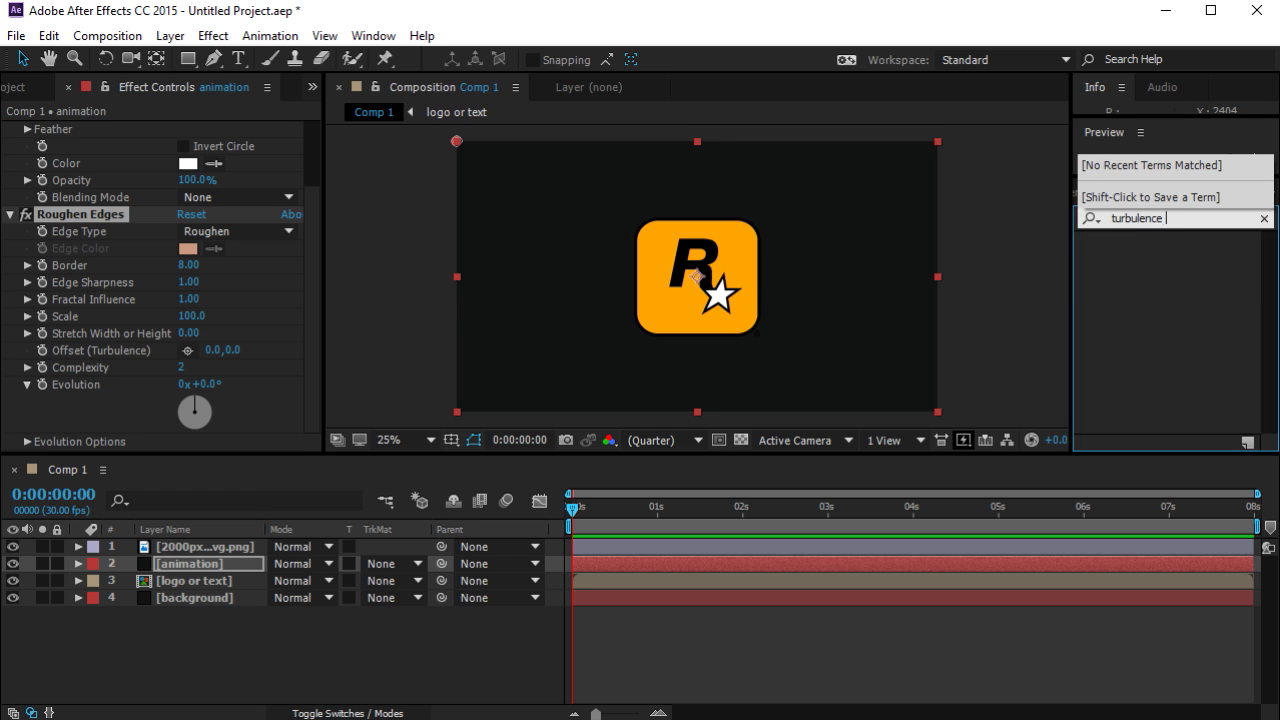
{"action": "type", "text": "displace"}
{"action": "left_click", "coordinate": [1180, 221]}
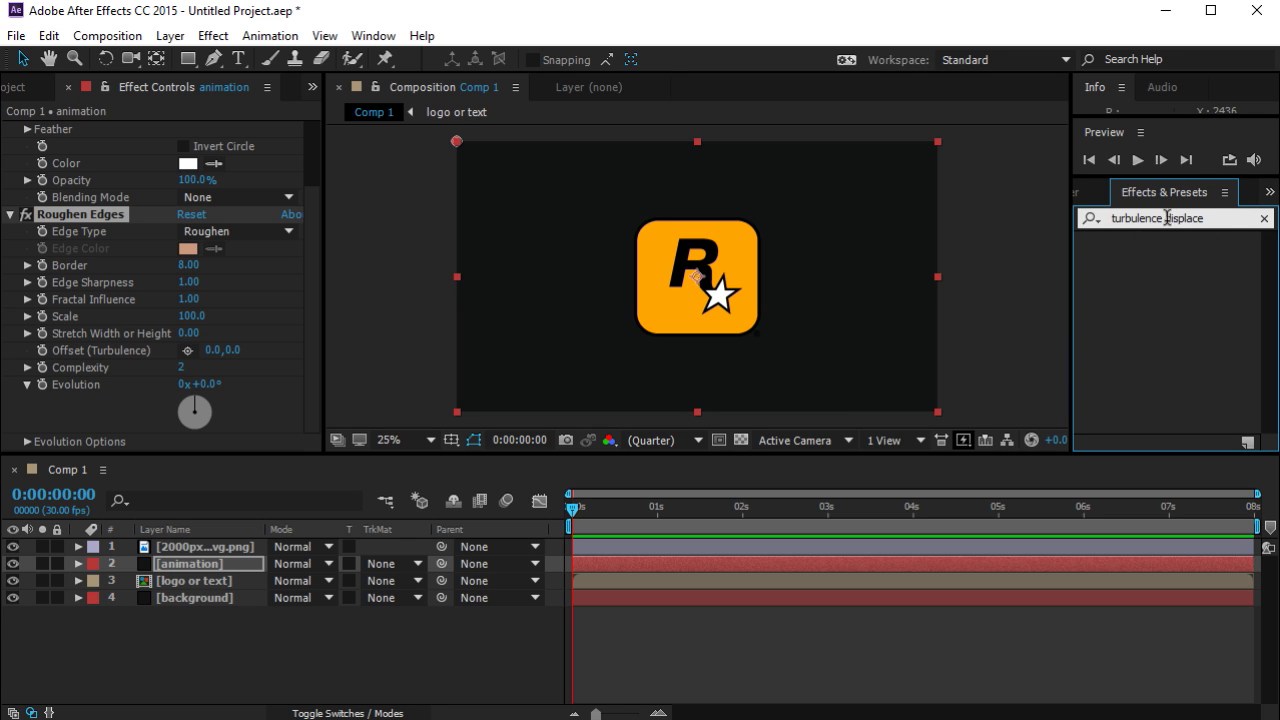
{"action": "double_click", "coordinate": [1183, 221]}
{"action": "key", "text": "BackSpace"}
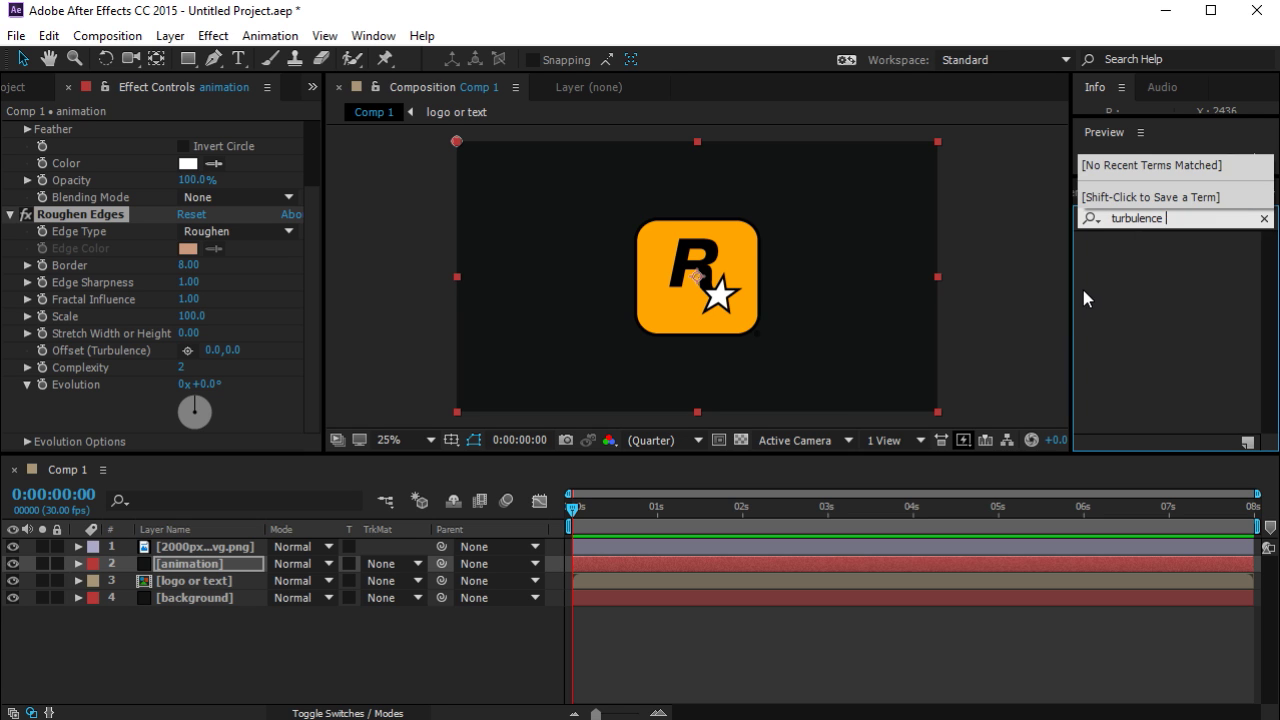
{"action": "left_click_drag", "start_coordinate": [1168, 217], "coordinate": [1111, 263]}
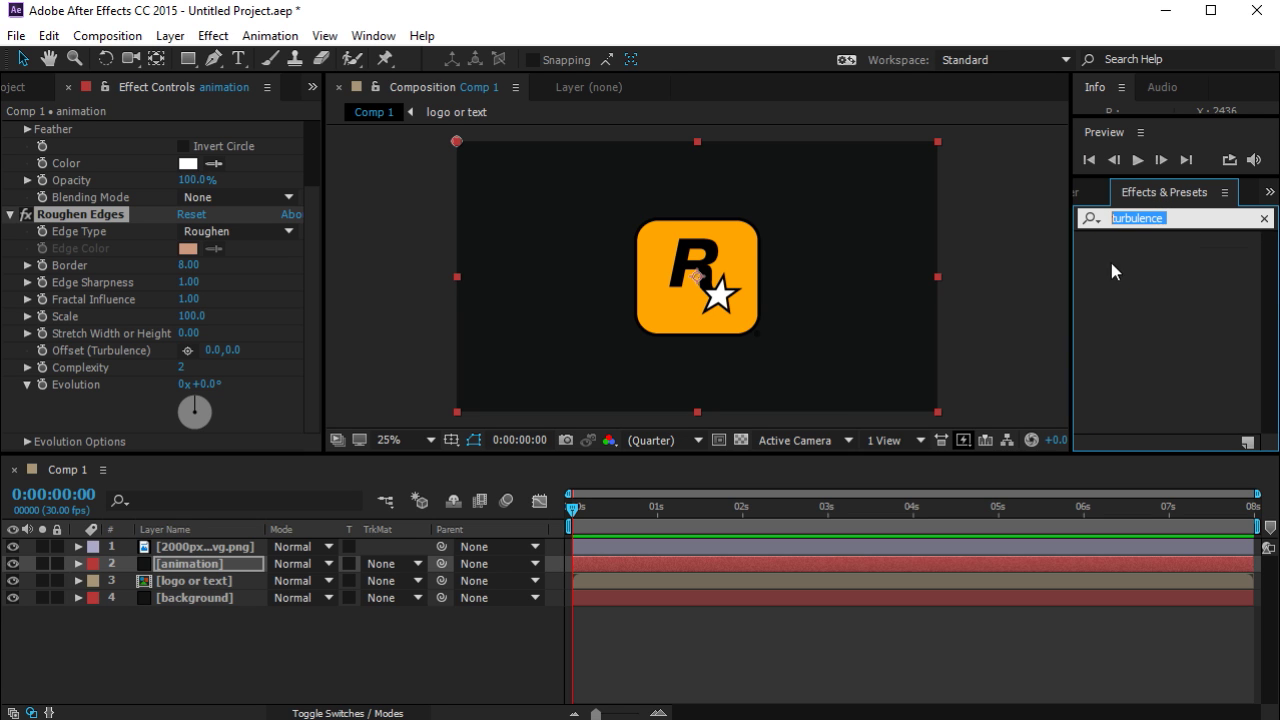
{"action": "key", "text": "BackSpace"}
Find the Turbulent Displace effect, apply it to the animation layer, and collapse the settings of all its effects.
{"action": "type", "text": "t"}
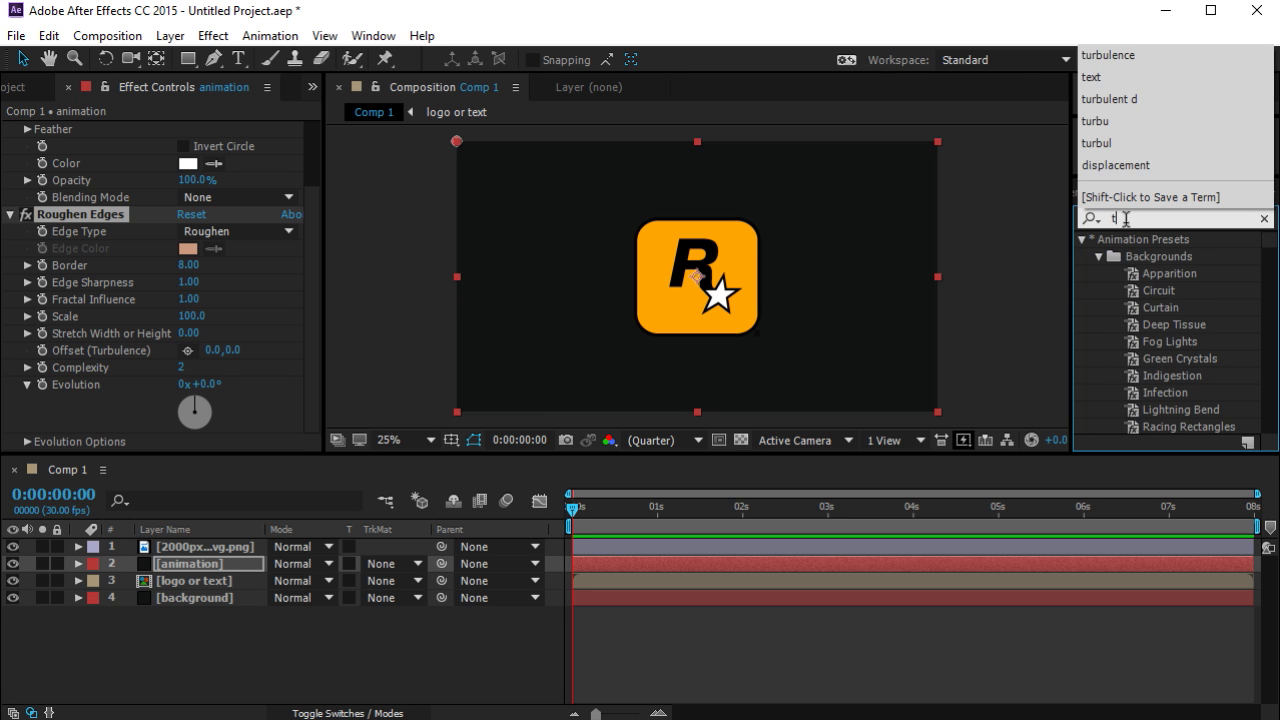
{"action": "type", "text": "urb"}
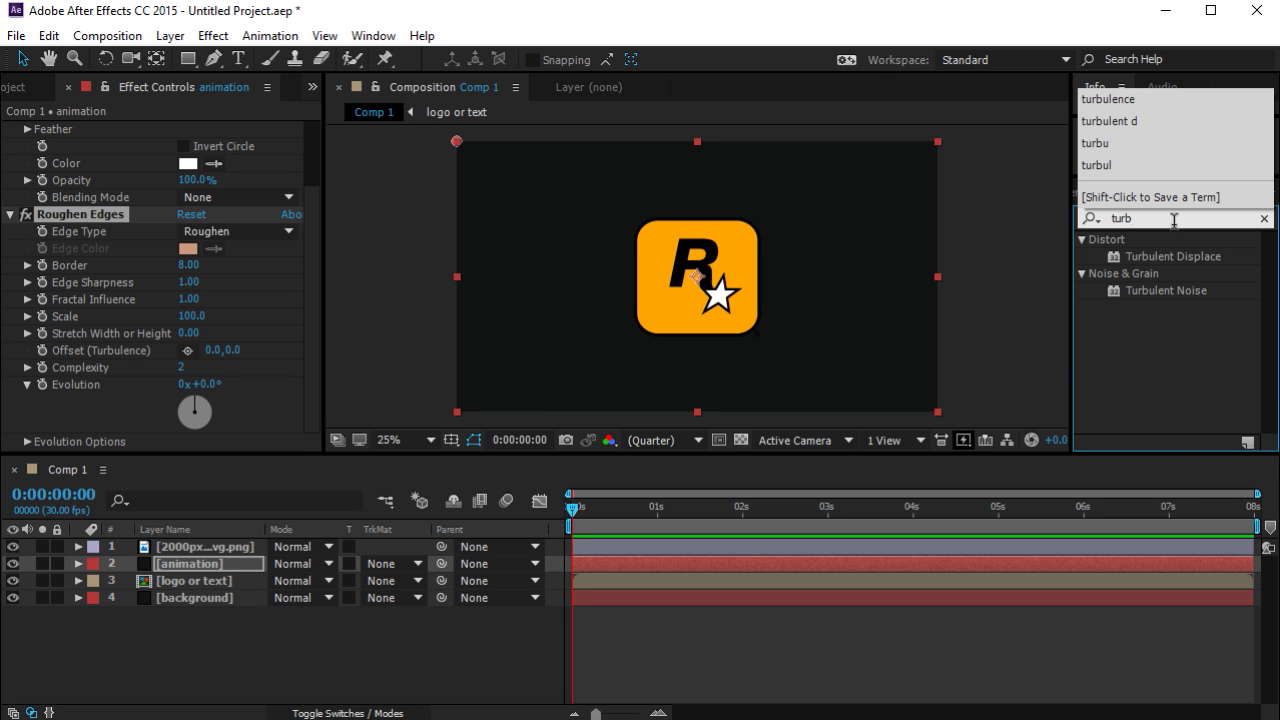
{"action": "left_click_drag", "start_coordinate": [1113, 263], "coordinate": [192, 571]}
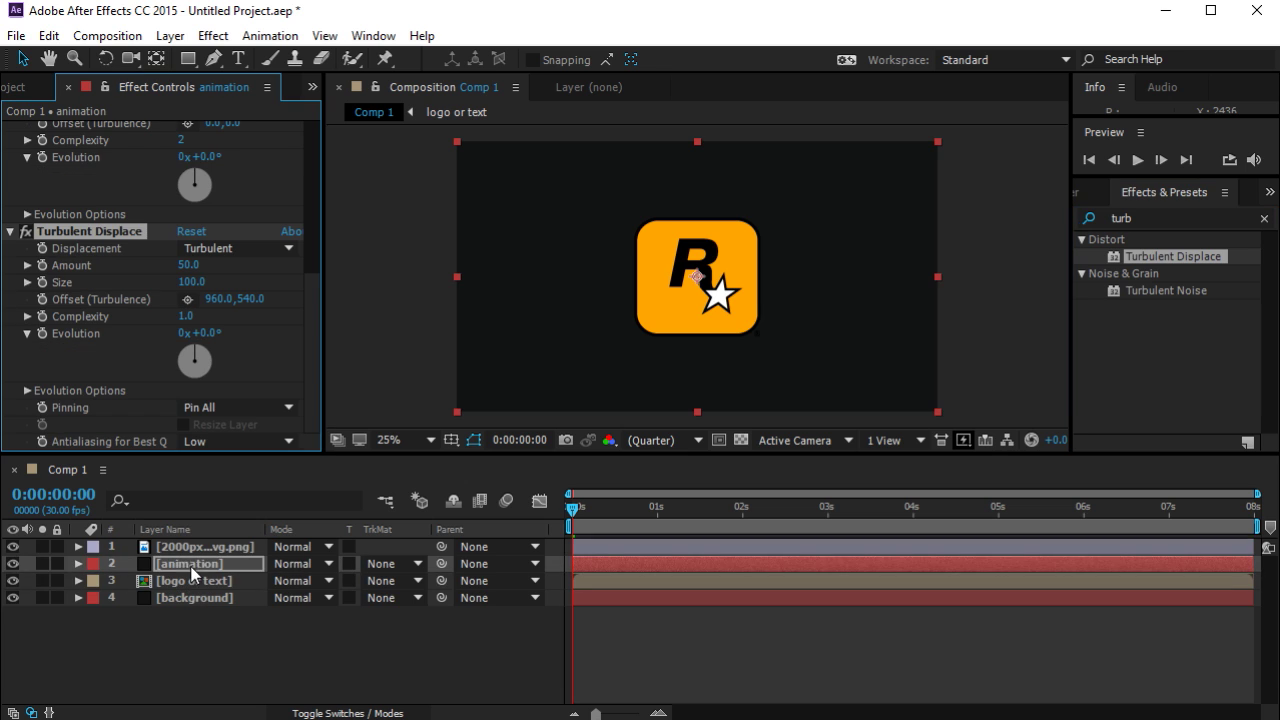
{"action": "left_click", "coordinate": [11, 231]}
{"action": "left_click", "coordinate": [10, 196]}
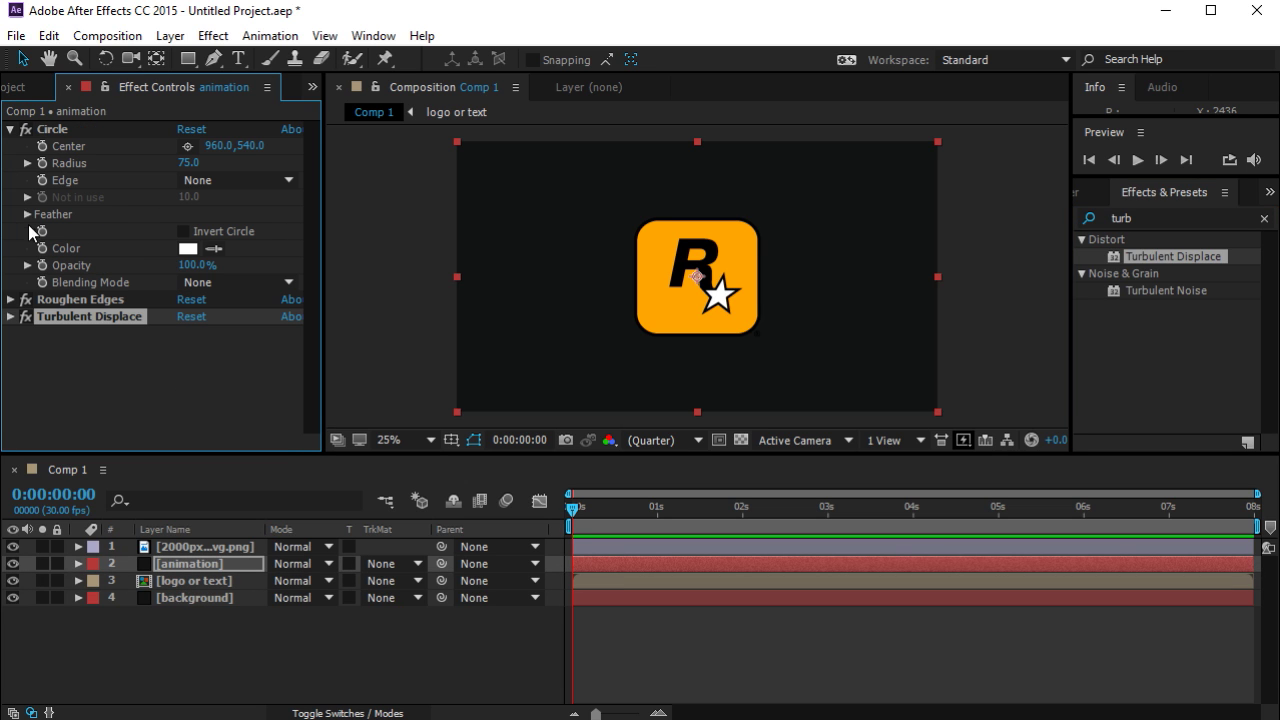
{"action": "left_click", "coordinate": [11, 129]}
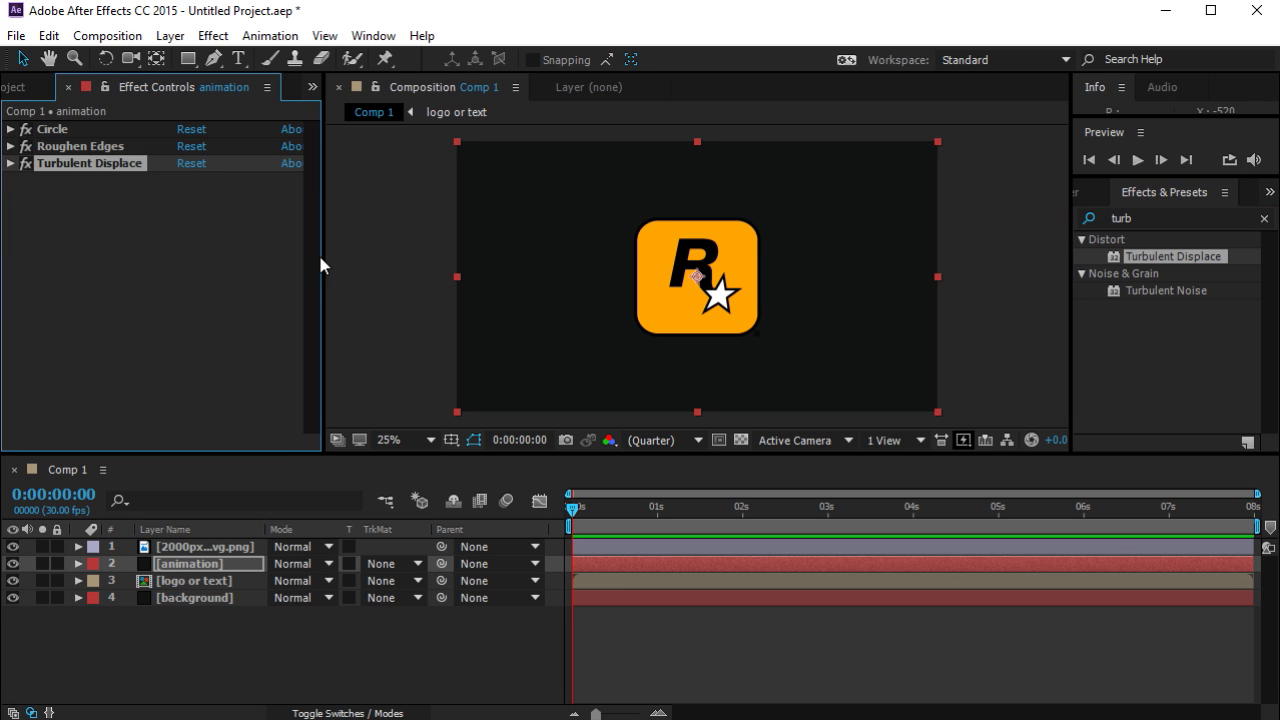
Expand the animation layer's Circle effect settings and hide the top logo layer.
{"action": "left_click", "coordinate": [212, 564]}
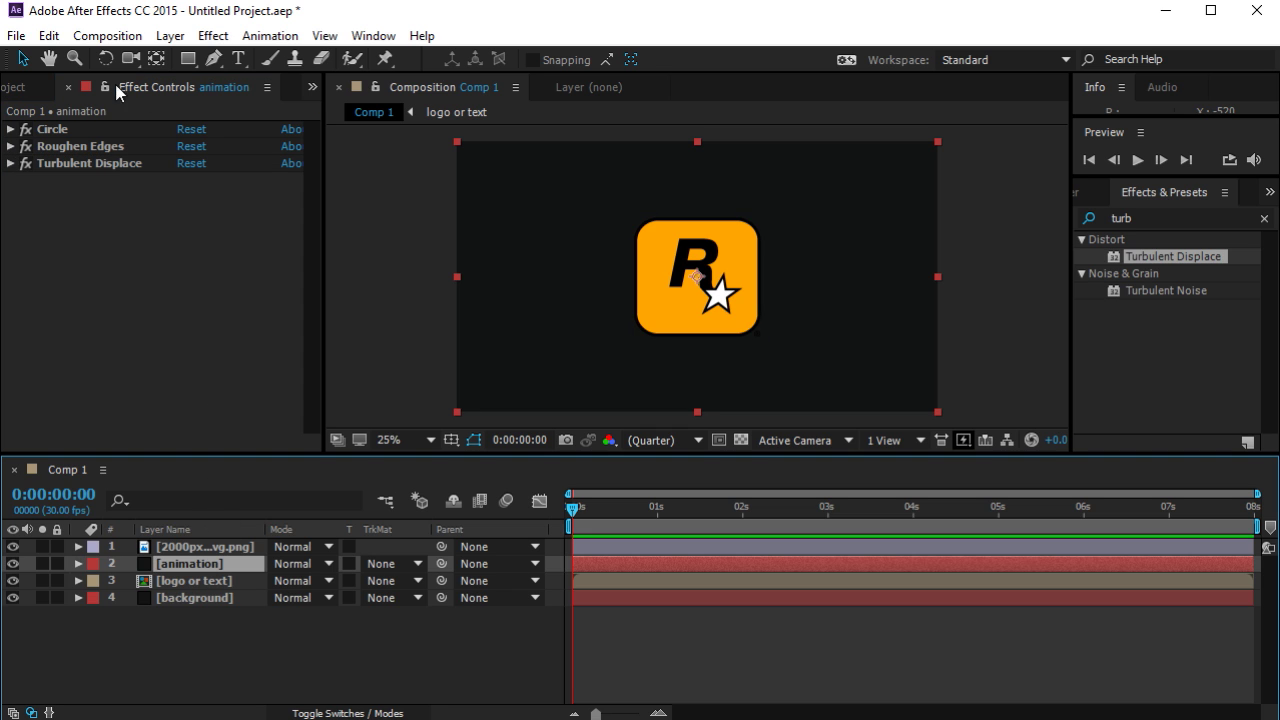
{"action": "left_click", "coordinate": [72, 130]}
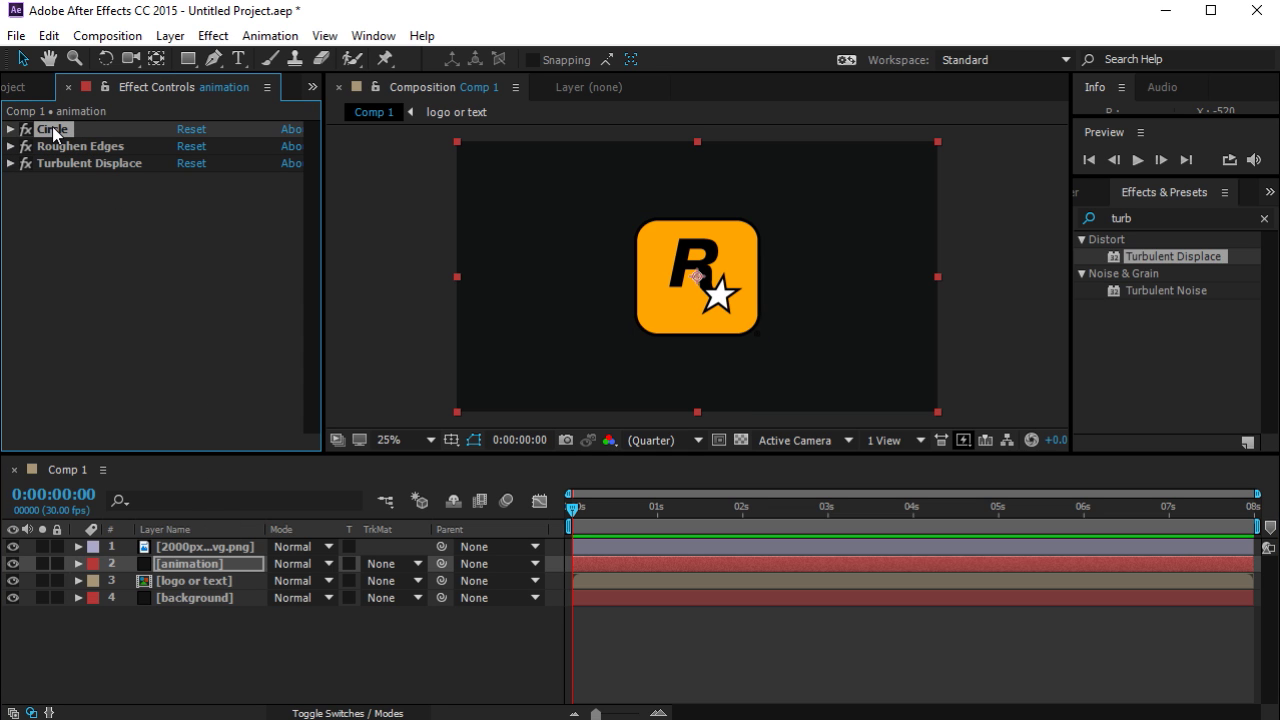
{"action": "left_click", "coordinate": [10, 129]}
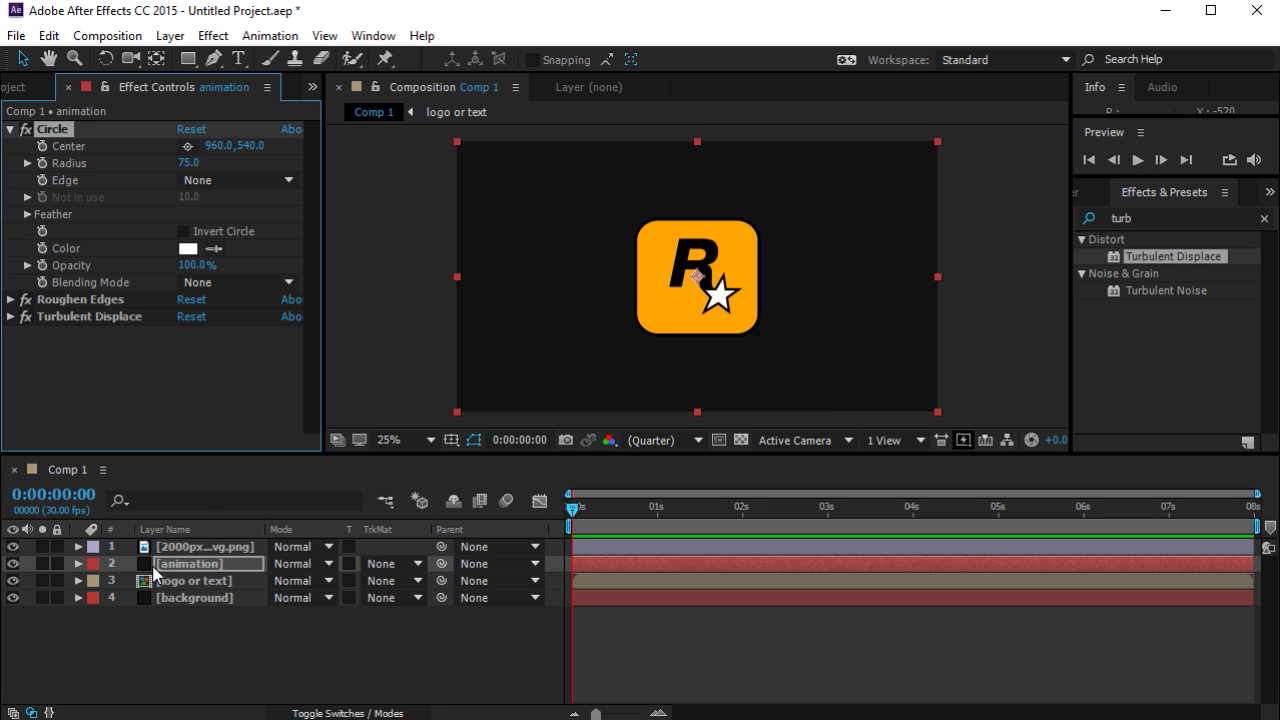
{"action": "left_click", "coordinate": [12, 548]}
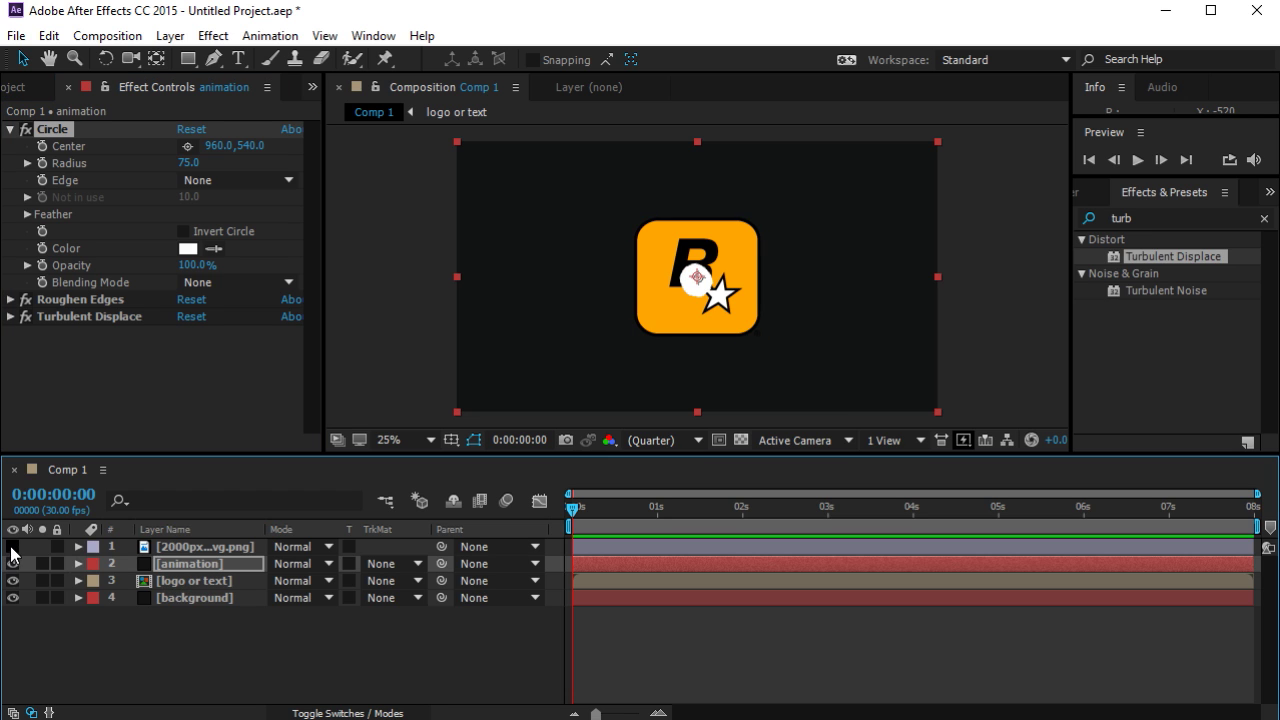
{"action": "left_click", "coordinate": [171, 548]}
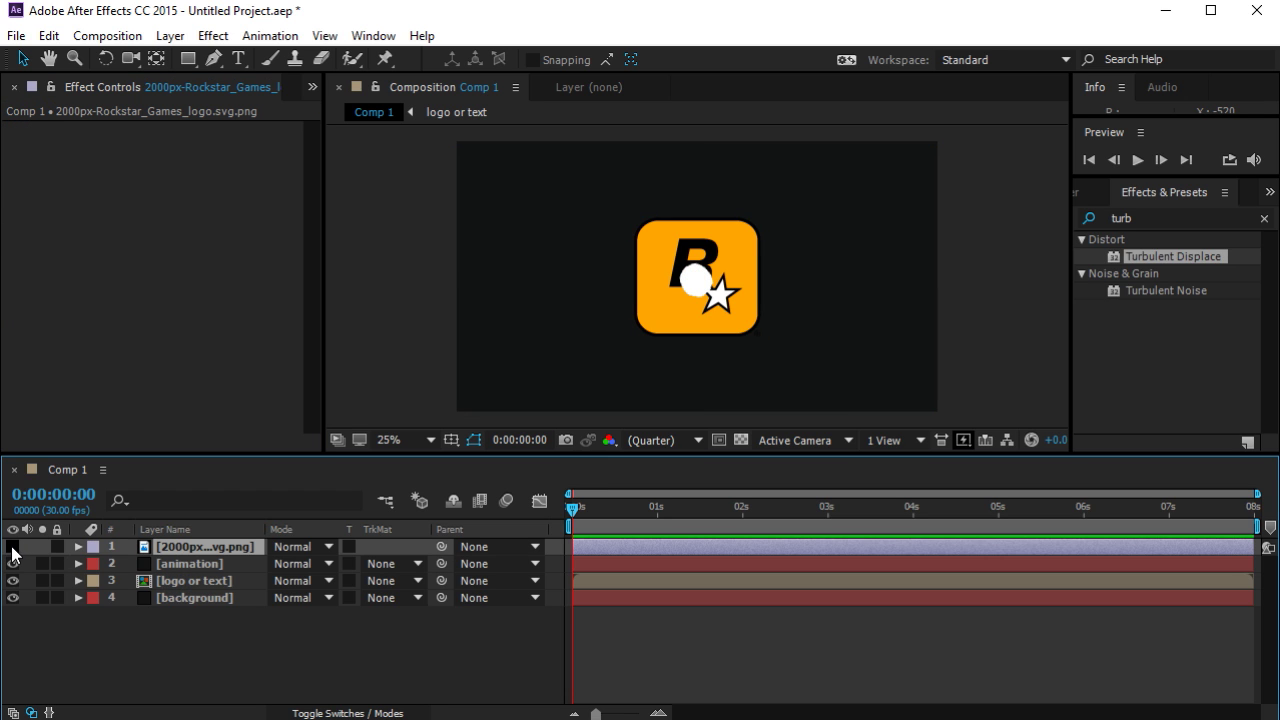
{"action": "left_click", "coordinate": [12, 548]}
{"action": "left_click", "coordinate": [12, 548]}
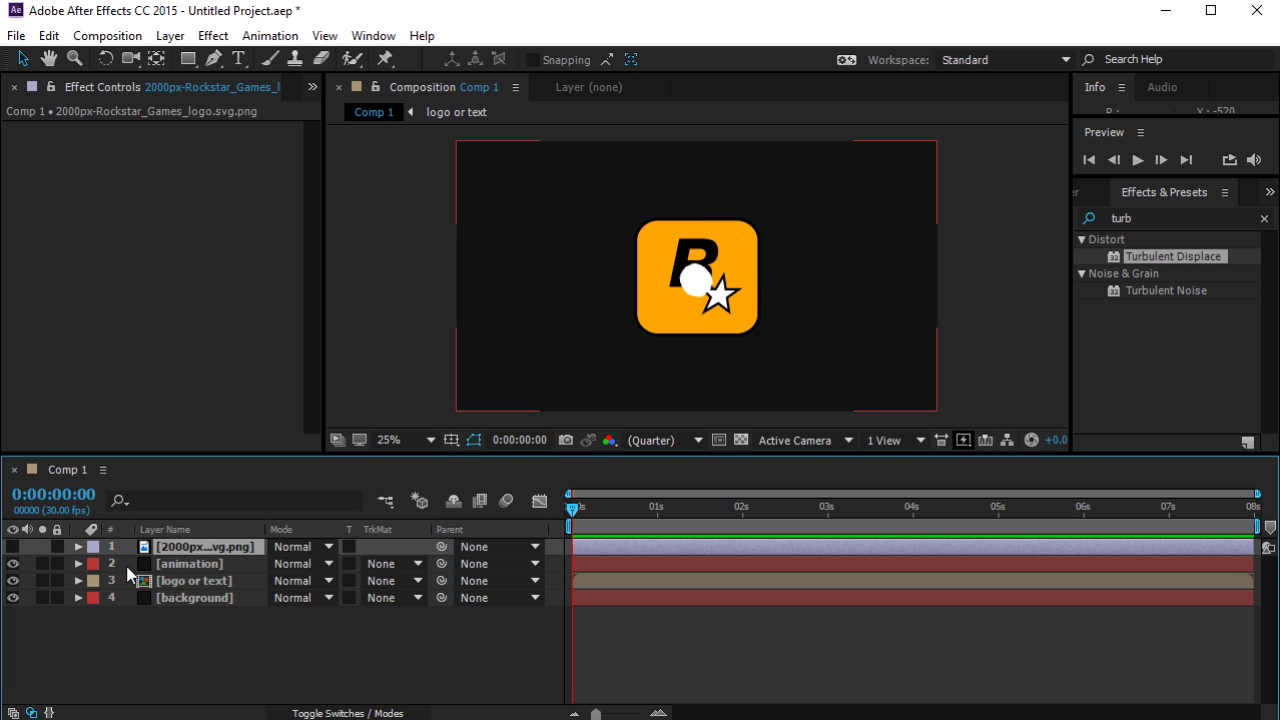
Expand the animation layer in the timeline down to the properties of its Circle effect.
{"action": "left_click", "coordinate": [181, 565]}
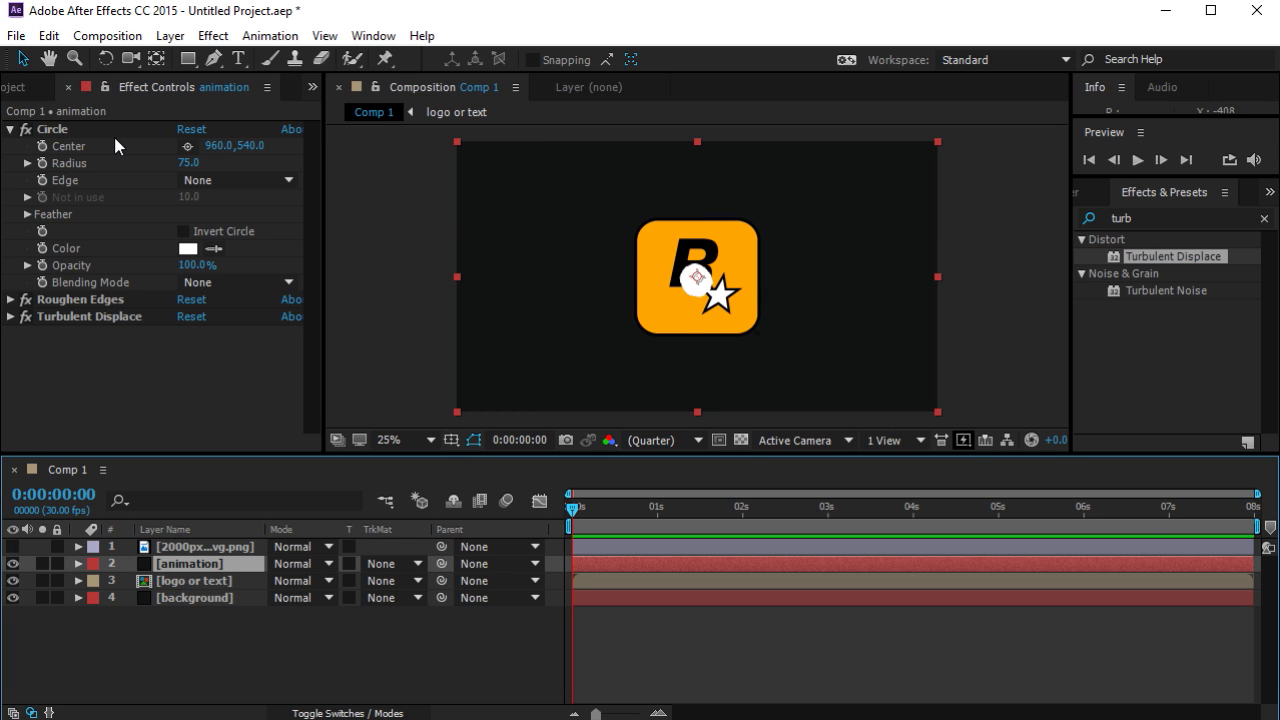
{"action": "left_click", "coordinate": [64, 131]}
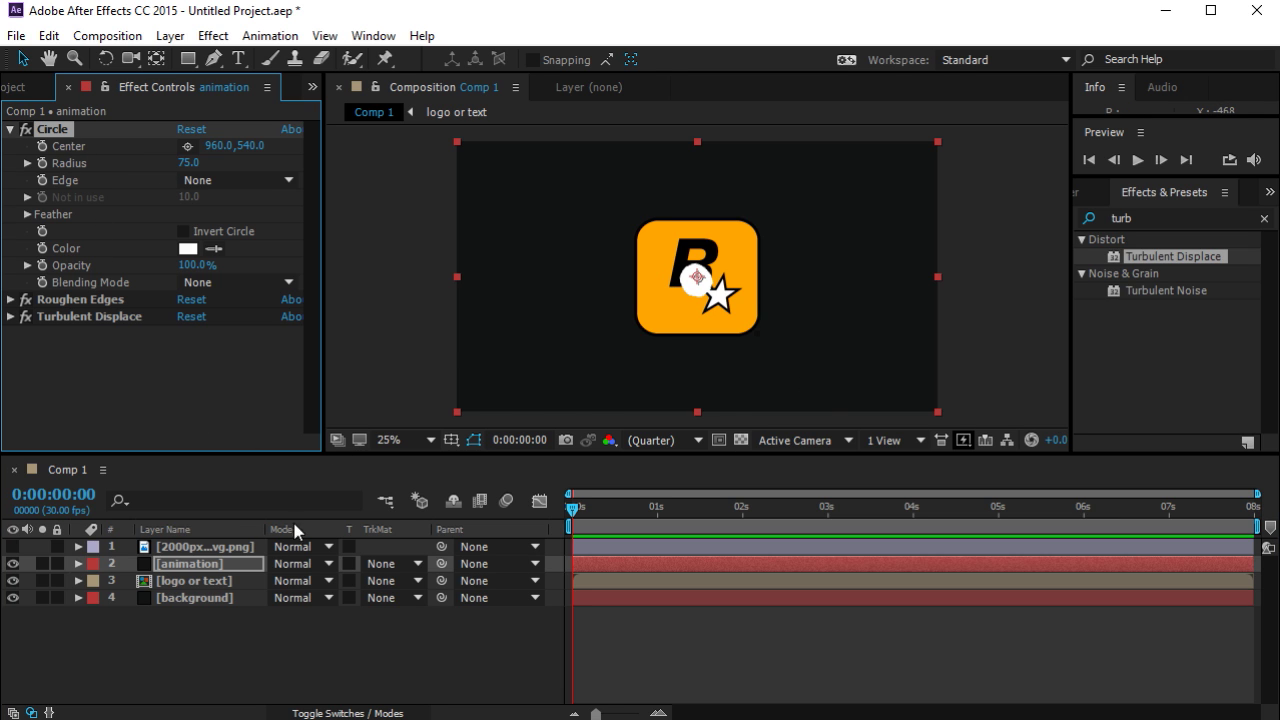
{"action": "left_click", "coordinate": [78, 563]}
{"action": "left_click", "coordinate": [95, 580]}
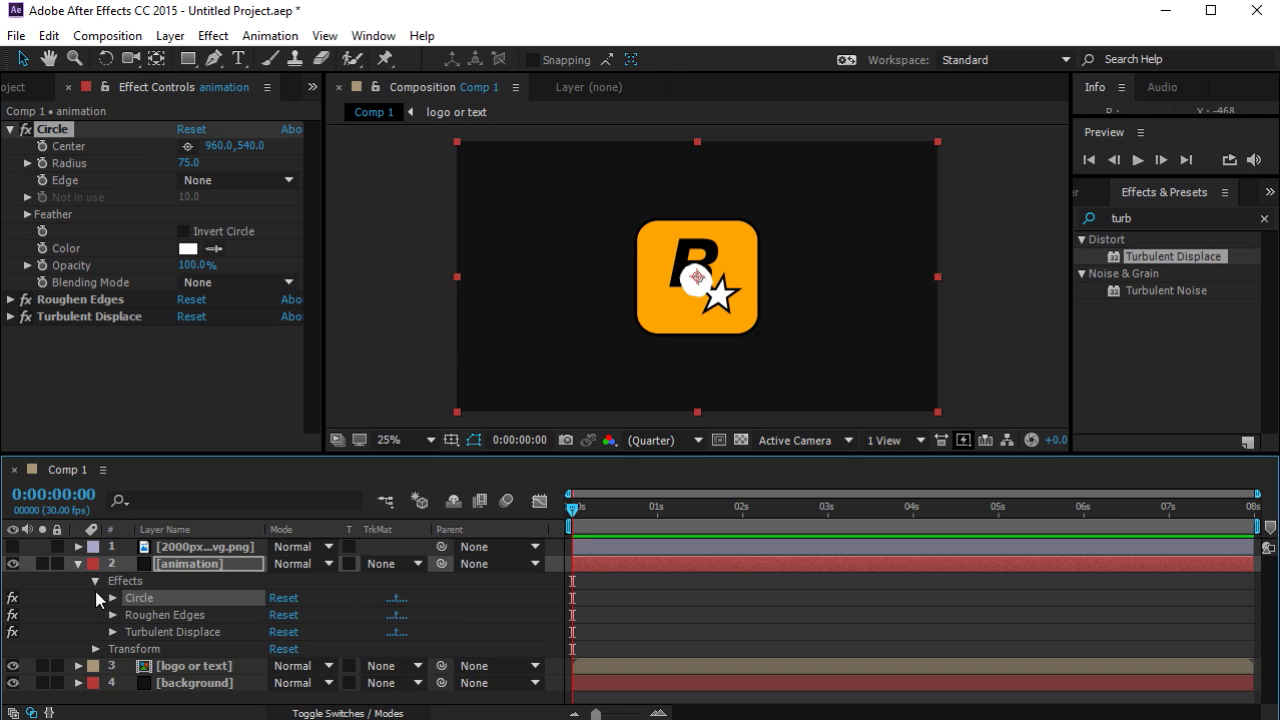
{"action": "left_click", "coordinate": [111, 598]}
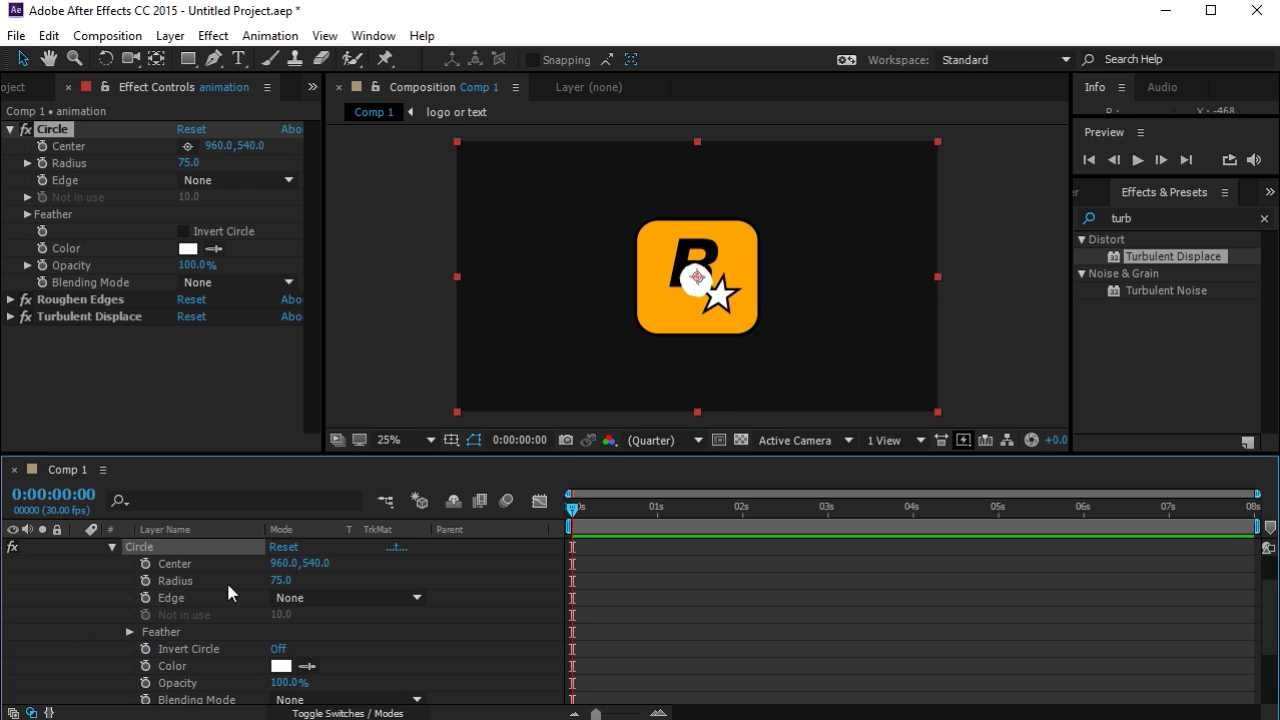
Set the Circle effect's radius to 0 at the start of the composition and enable keyframing for it.
{"action": "left_click_drag", "start_coordinate": [573, 508], "coordinate": [571, 508]}
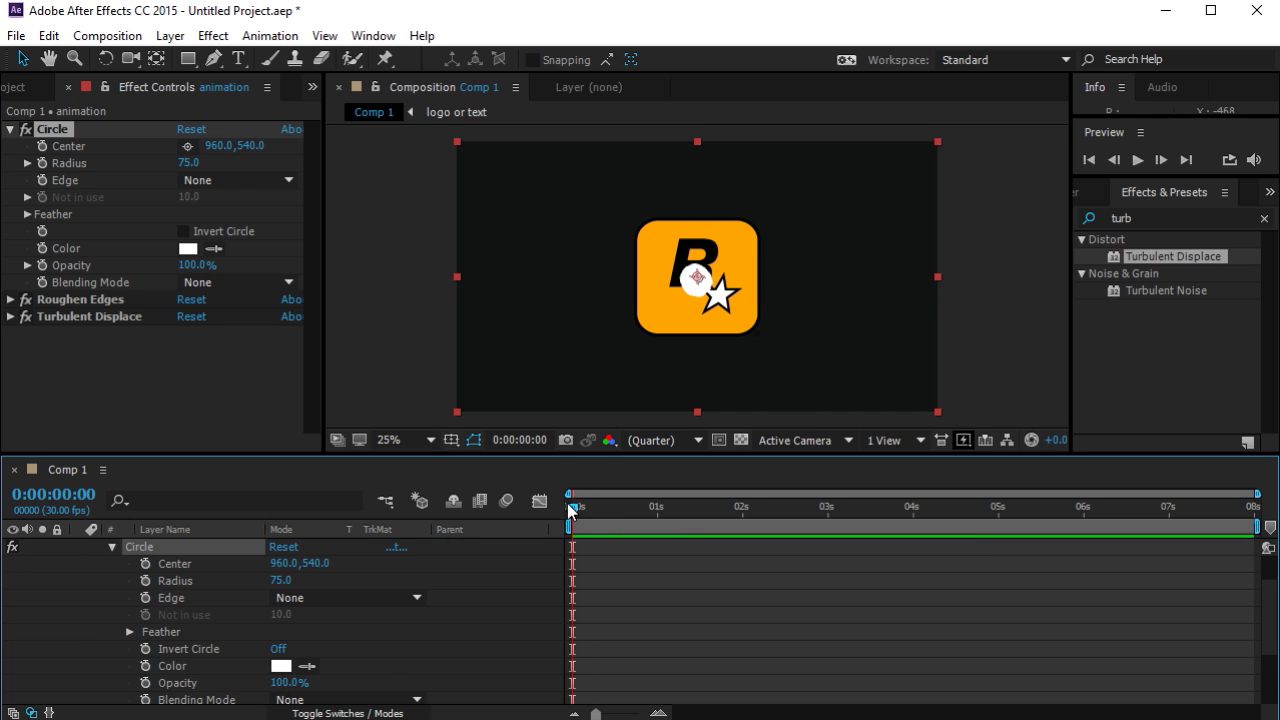
{"action": "left_click", "coordinate": [188, 163]}
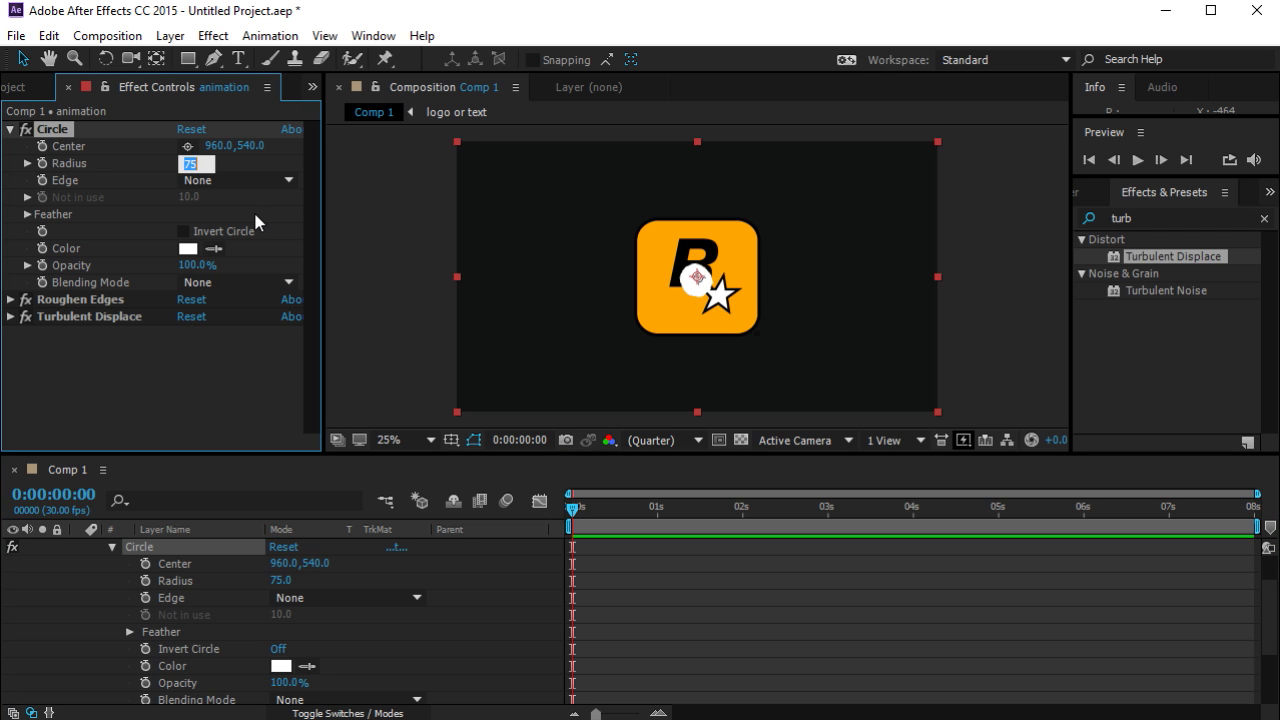
{"action": "type", "text": "0"}
{"action": "left_click", "coordinate": [42, 163]}
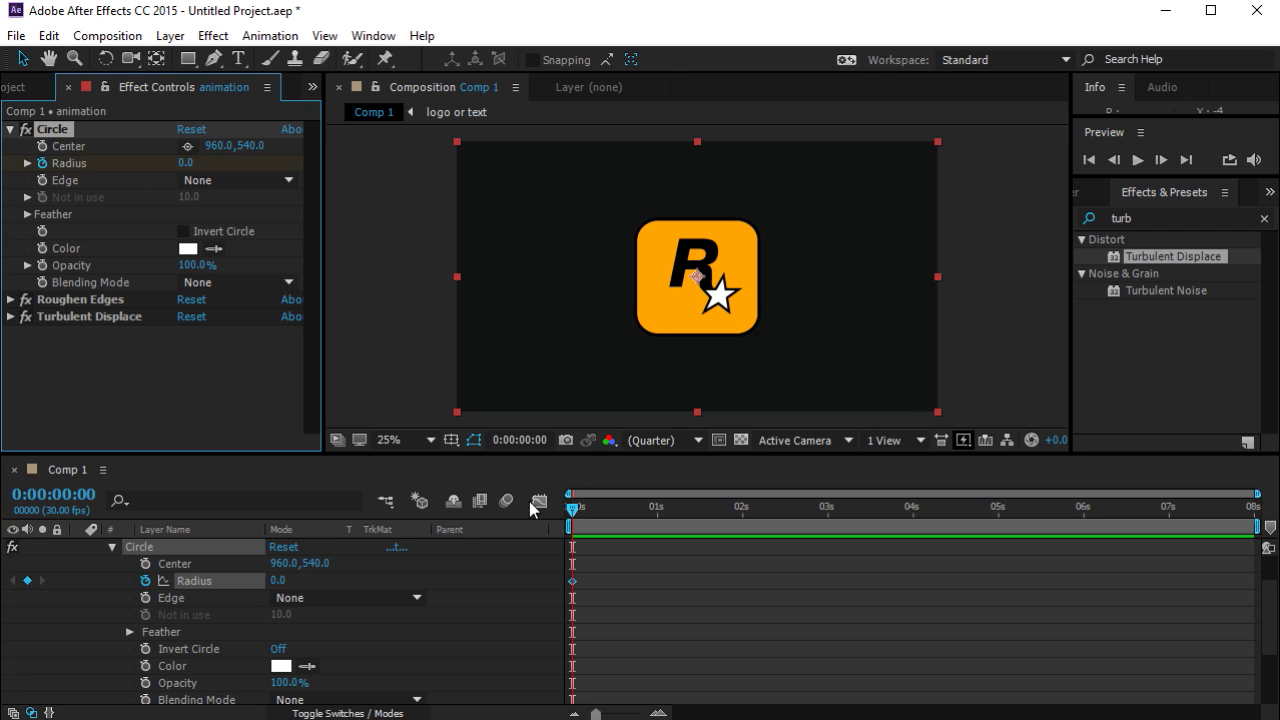
Keyframe the circle's radius at 1442 at 0:00:05:00, and scrub back to 0:00:01:15 to check the growth.
{"action": "left_click_drag", "start_coordinate": [578, 510], "coordinate": [1008, 507]}
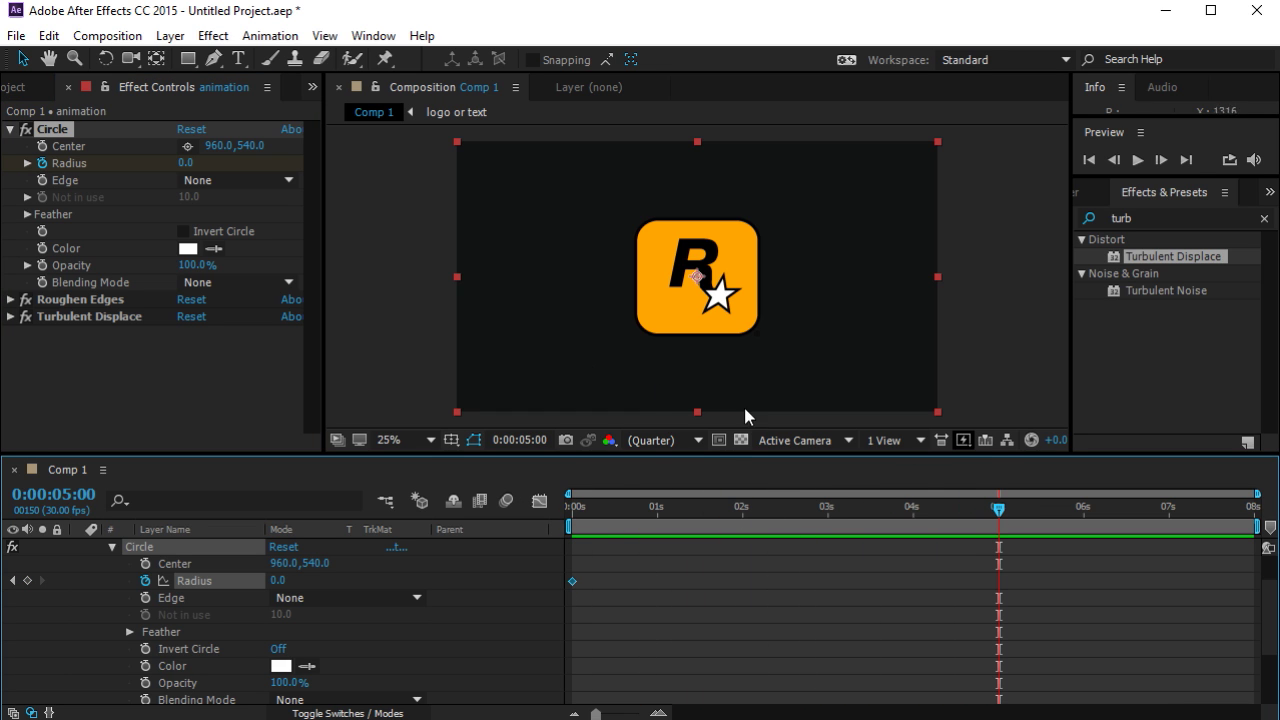
{"action": "left_click_drag", "start_coordinate": [185, 162], "coordinate": [774, 189]}
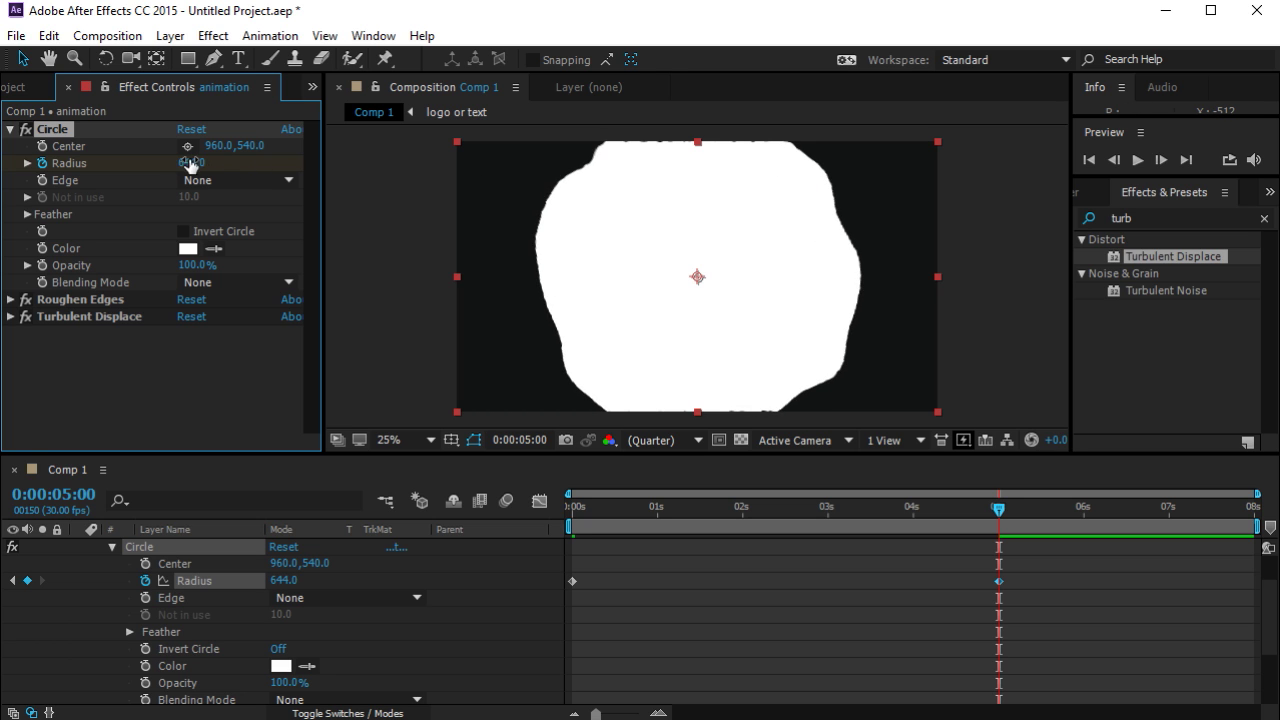
{"action": "left_click_drag", "start_coordinate": [192, 162], "coordinate": [844, 170]}
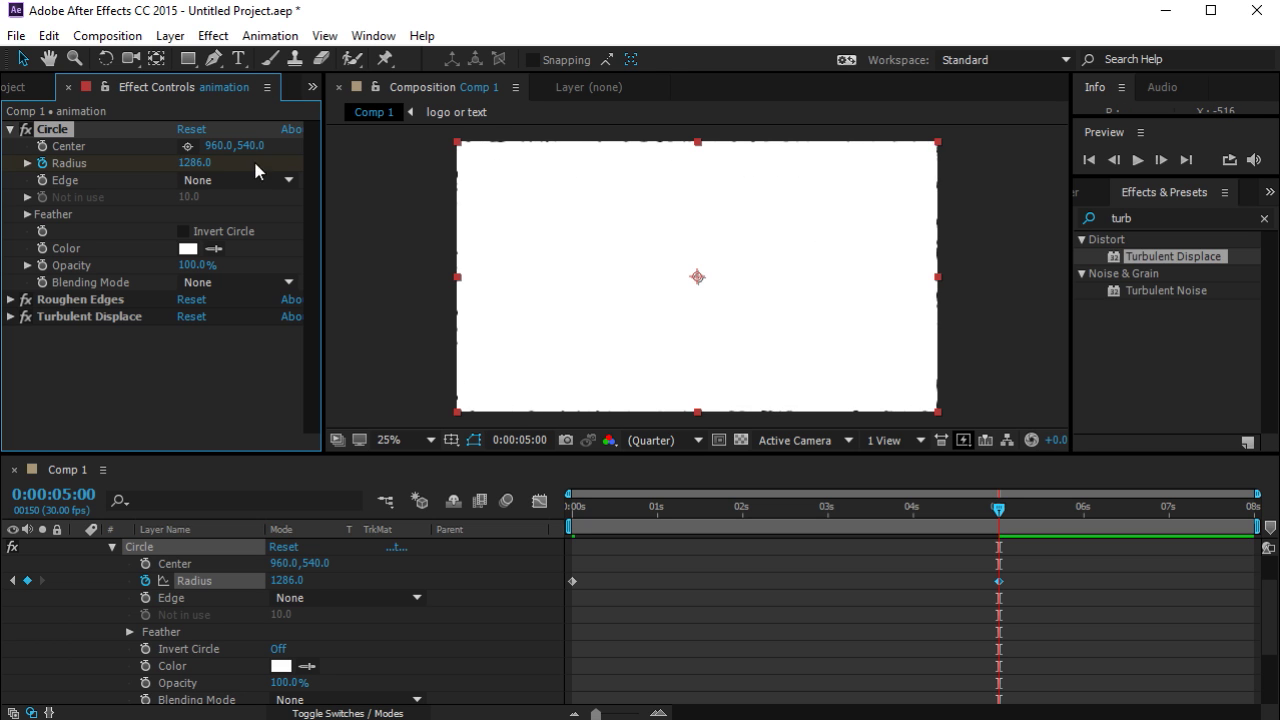
{"action": "left_click_drag", "start_coordinate": [193, 162], "coordinate": [335, 152]}
{"action": "left_click_drag", "start_coordinate": [998, 509], "coordinate": [701, 512]}
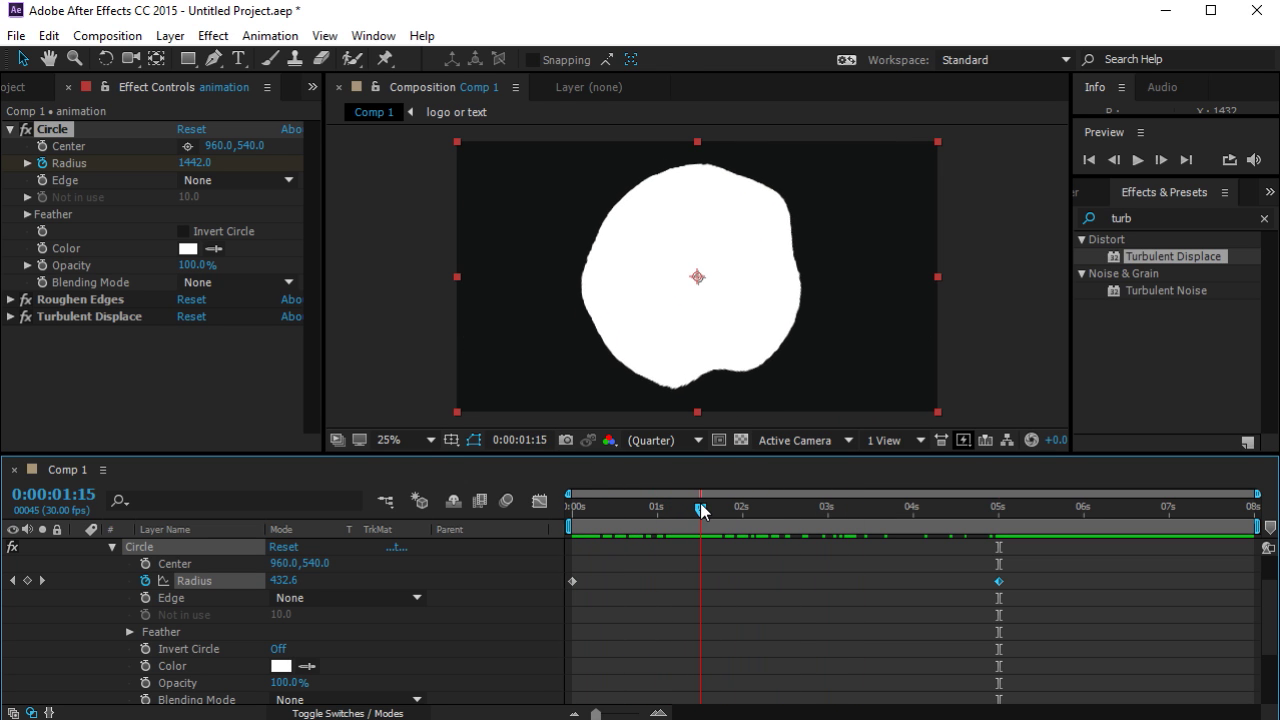
Set the edge type of the animation layer's Roughen Edges effect to Spiky.
{"action": "left_click", "coordinate": [128, 303]}
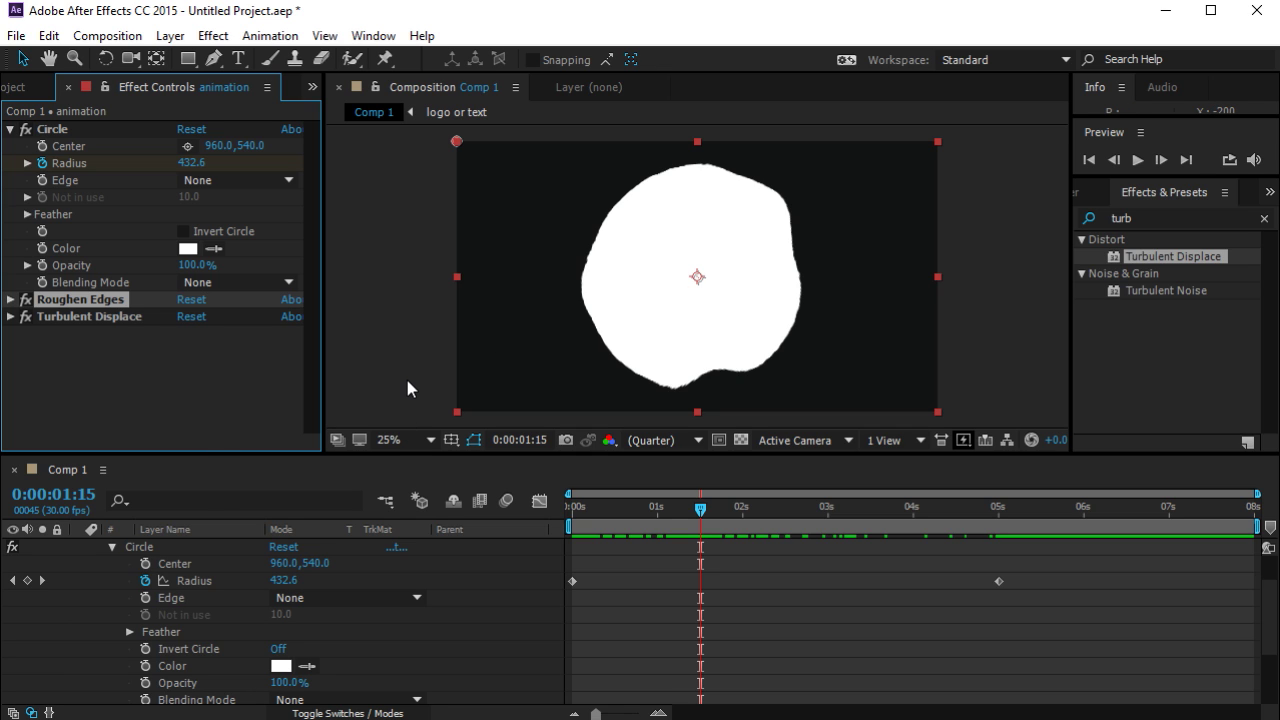
{"action": "left_click", "coordinate": [9, 299]}
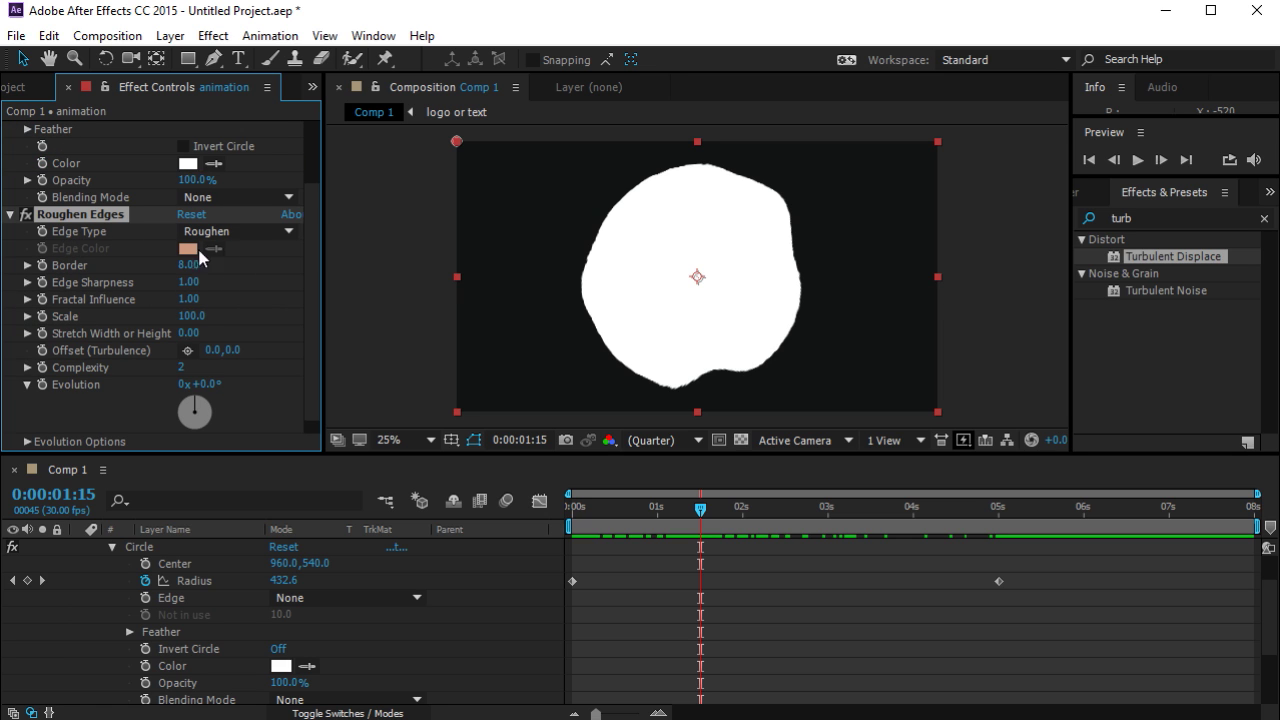
{"action": "left_click", "coordinate": [256, 230]}
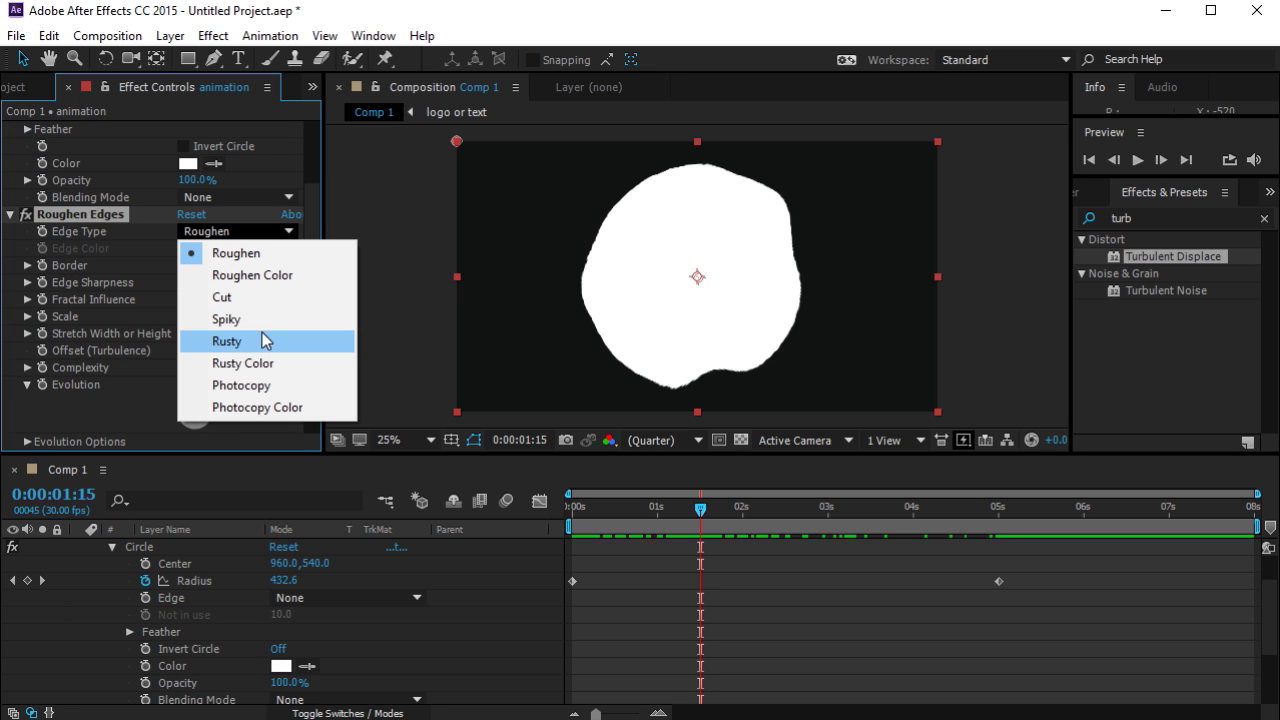
{"action": "left_click", "coordinate": [259, 324]}
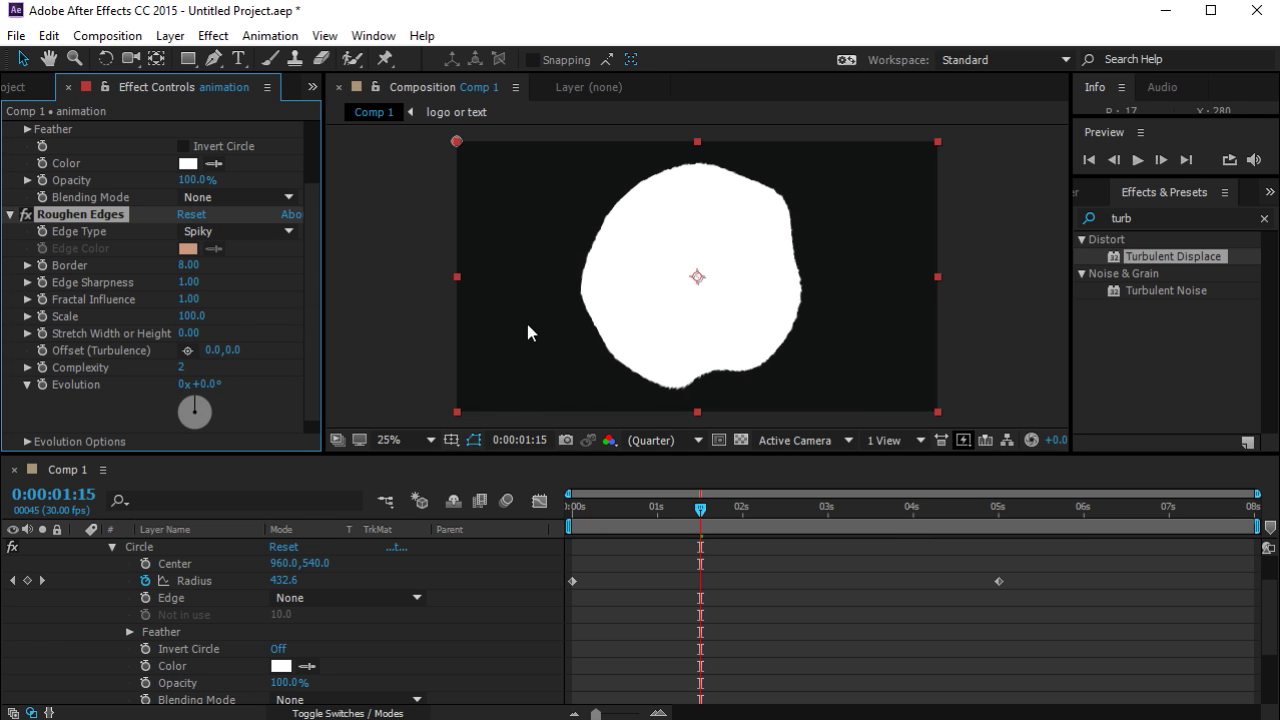
Set the Roughen Edges fractal influence to 0.86, scale to 156 and stretch width or height to 10.40.
{"action": "key", "text": "period"}
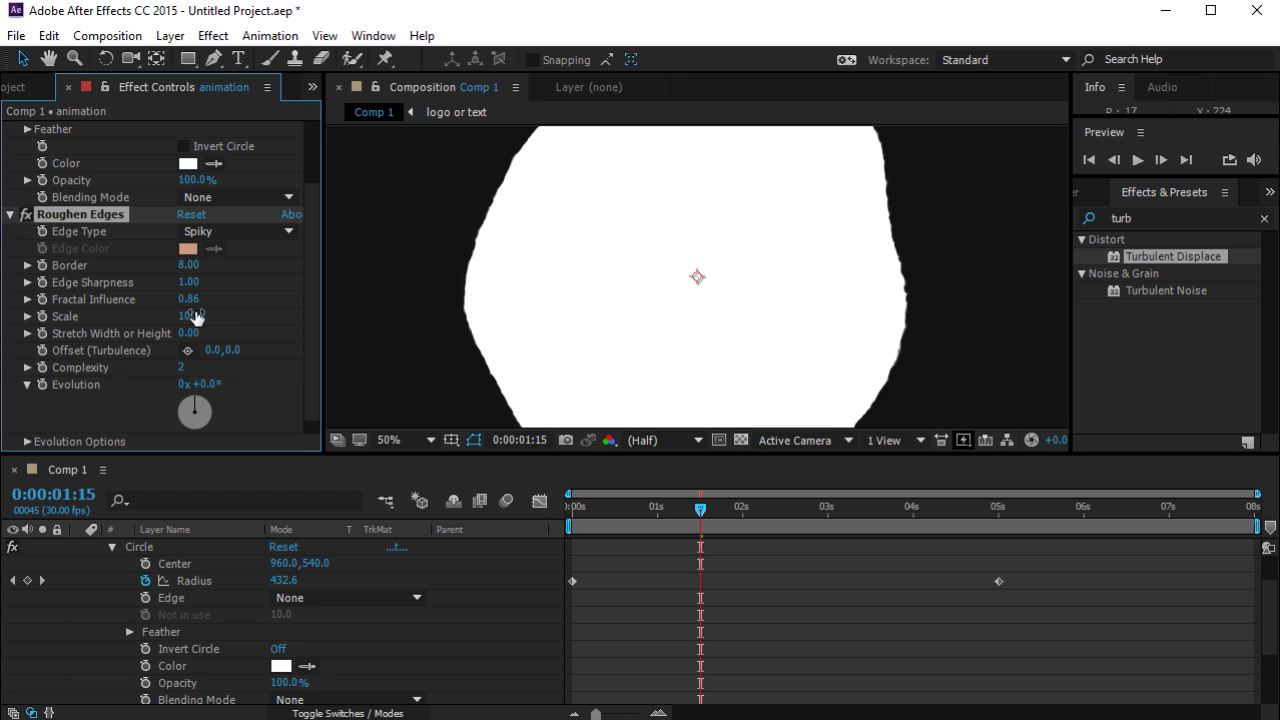
{"action": "left_click_drag", "start_coordinate": [194, 315], "coordinate": [281, 321]}
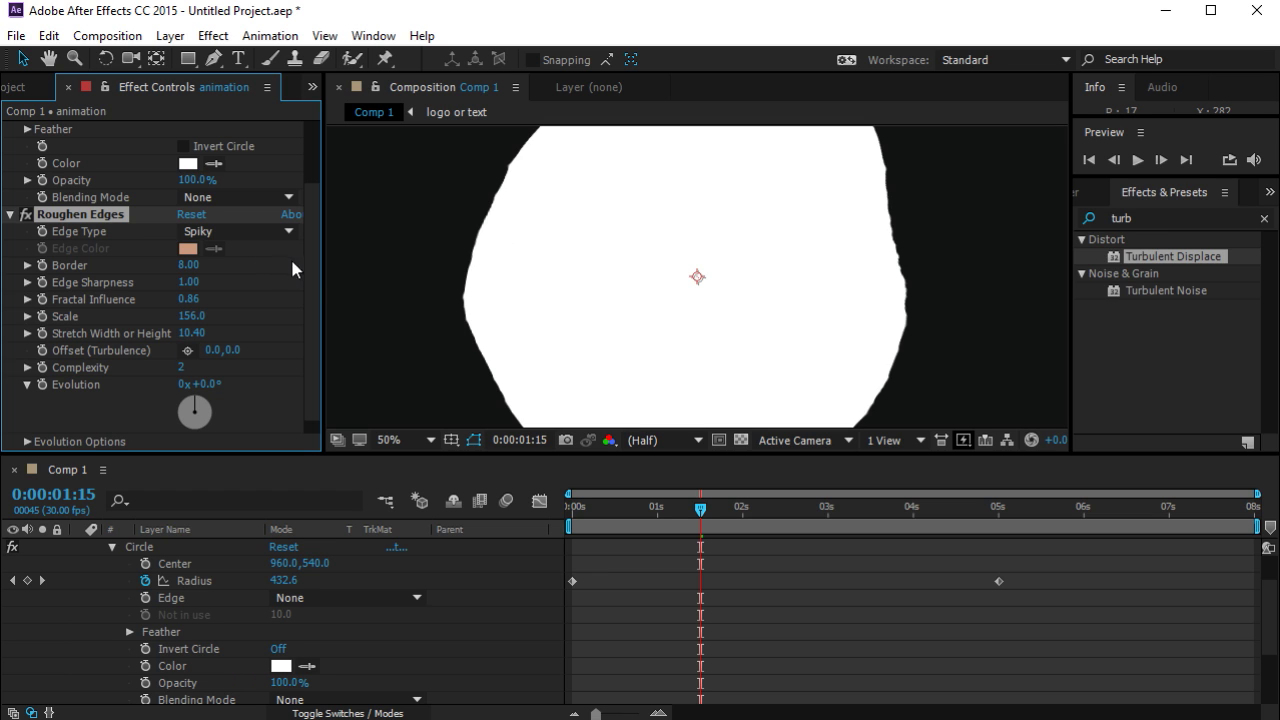
{"action": "scroll", "coordinate": [300, 280], "scroll_direction": "down", "scroll_amount": 1}
{"action": "scroll", "coordinate": [311, 295], "scroll_direction": "up", "scroll_amount": 1}
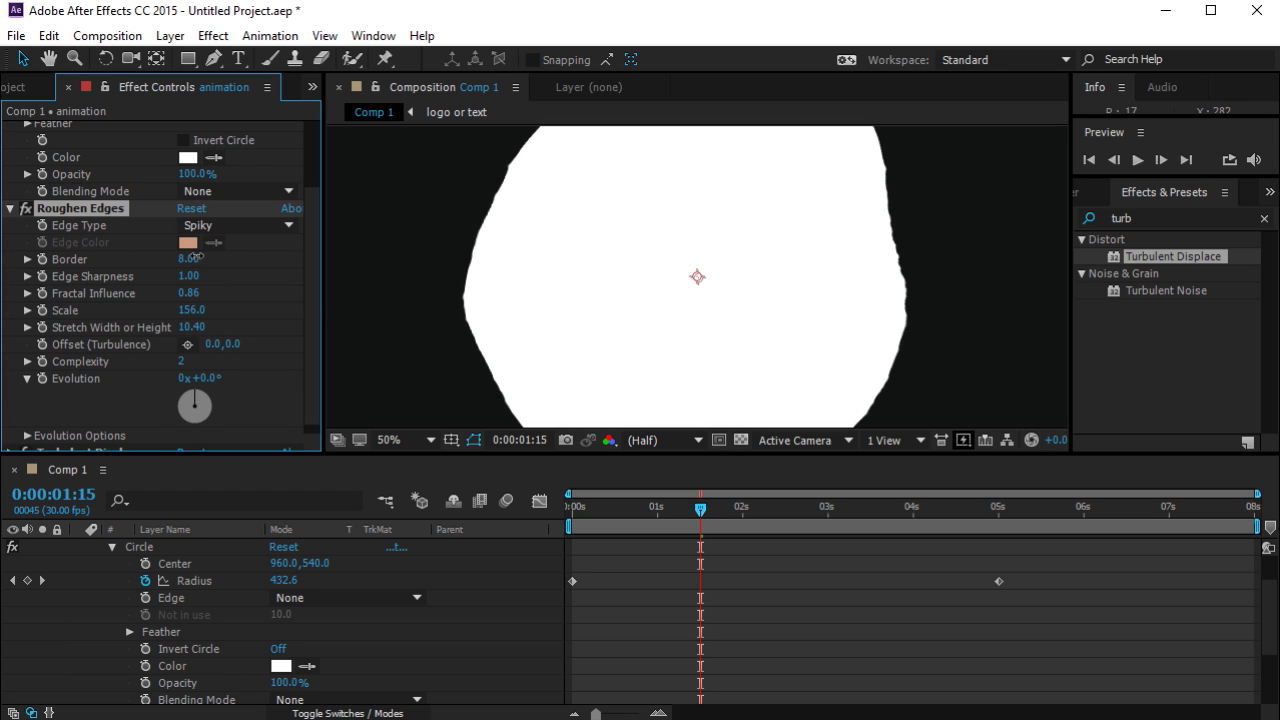
Raise the Roughen Edges border to 133.70 and scrub to 0:00:01:12 to check the spiky outline.
{"action": "left_click_drag", "start_coordinate": [193, 258], "coordinate": [515, 230]}
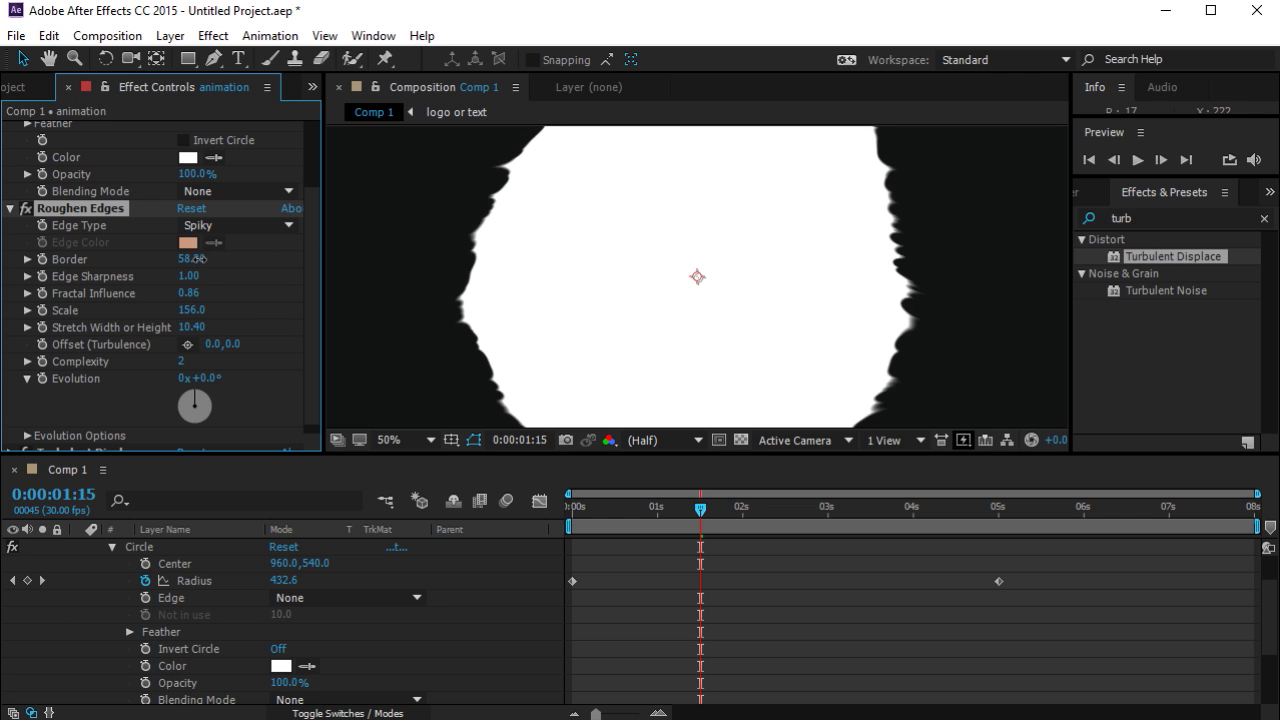
{"action": "left_click_drag", "start_coordinate": [197, 258], "coordinate": [324, 253]}
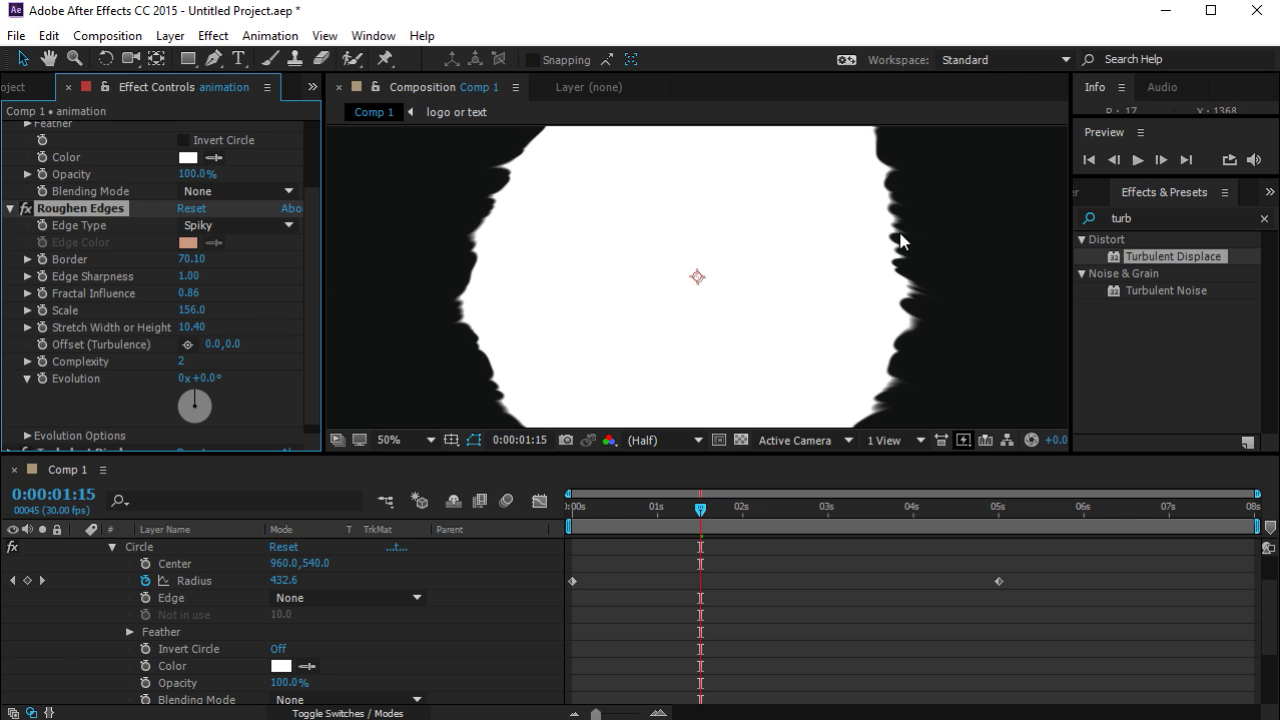
{"action": "key", "text": "comma"}
{"action": "key", "text": "comma"}
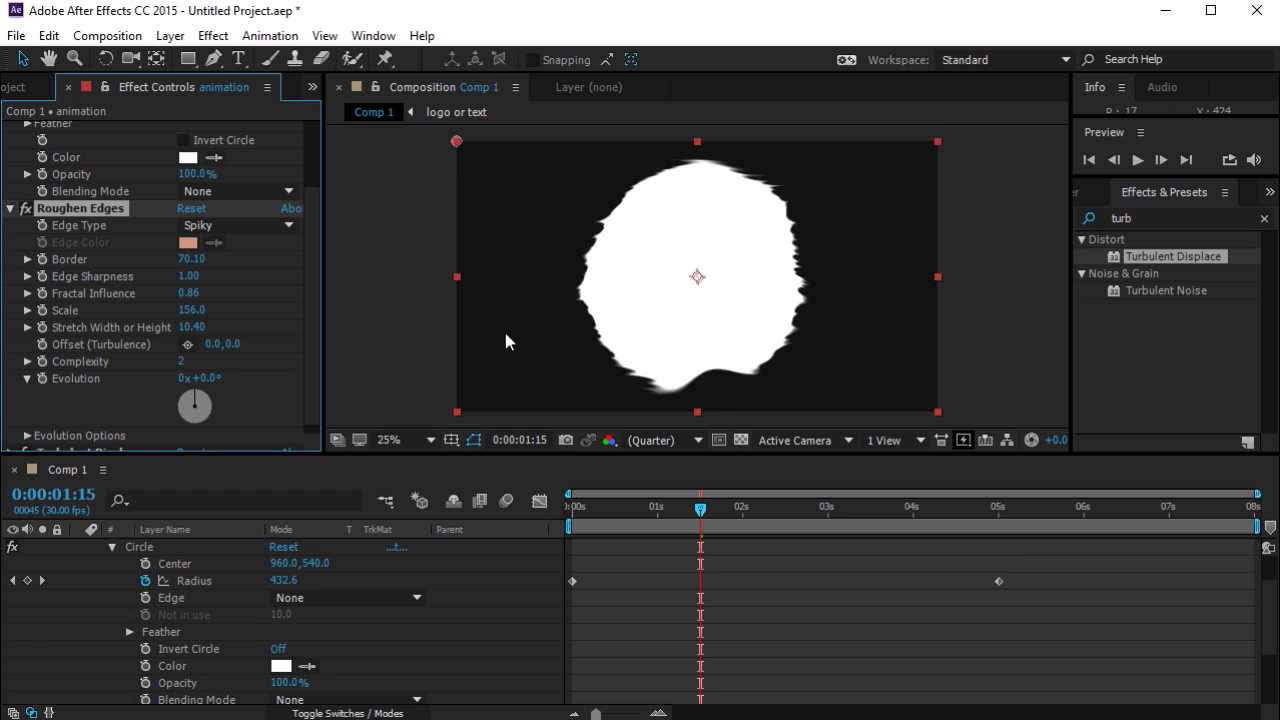
{"action": "left_click_drag", "start_coordinate": [197, 259], "coordinate": [602, 229]}
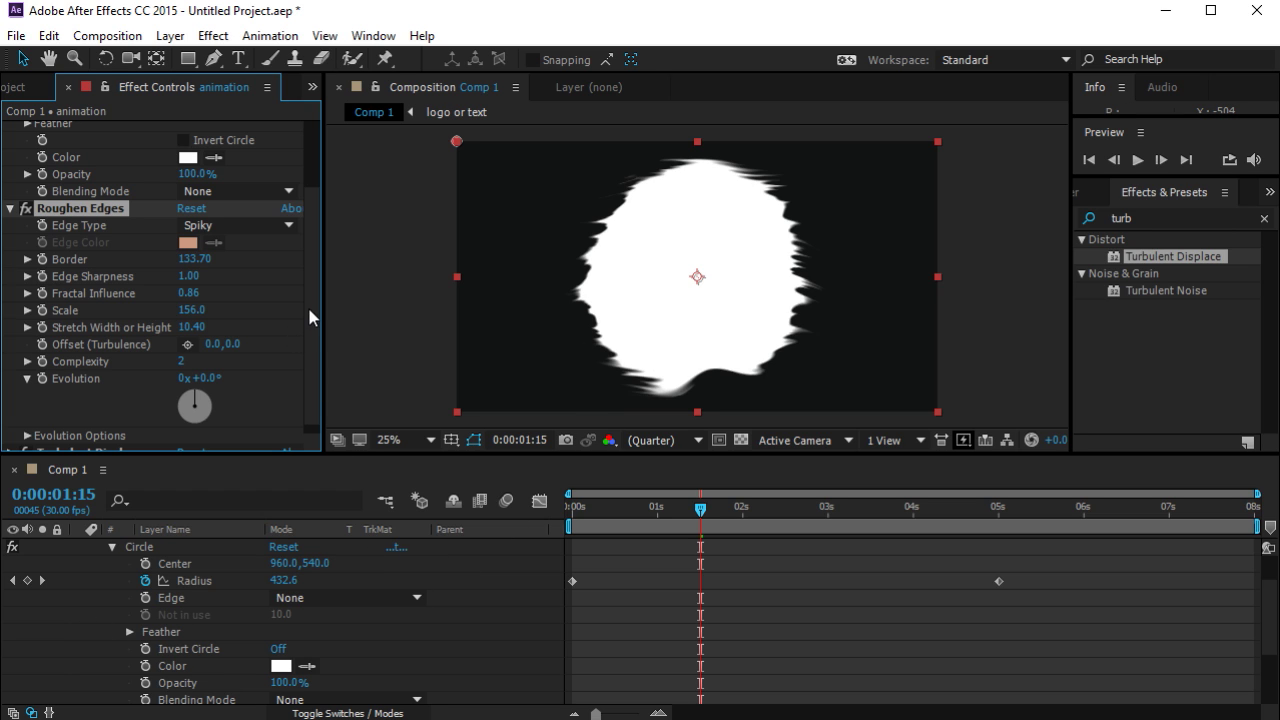
{"action": "scroll", "coordinate": [312, 312], "scroll_direction": "down", "scroll_amount": 1}
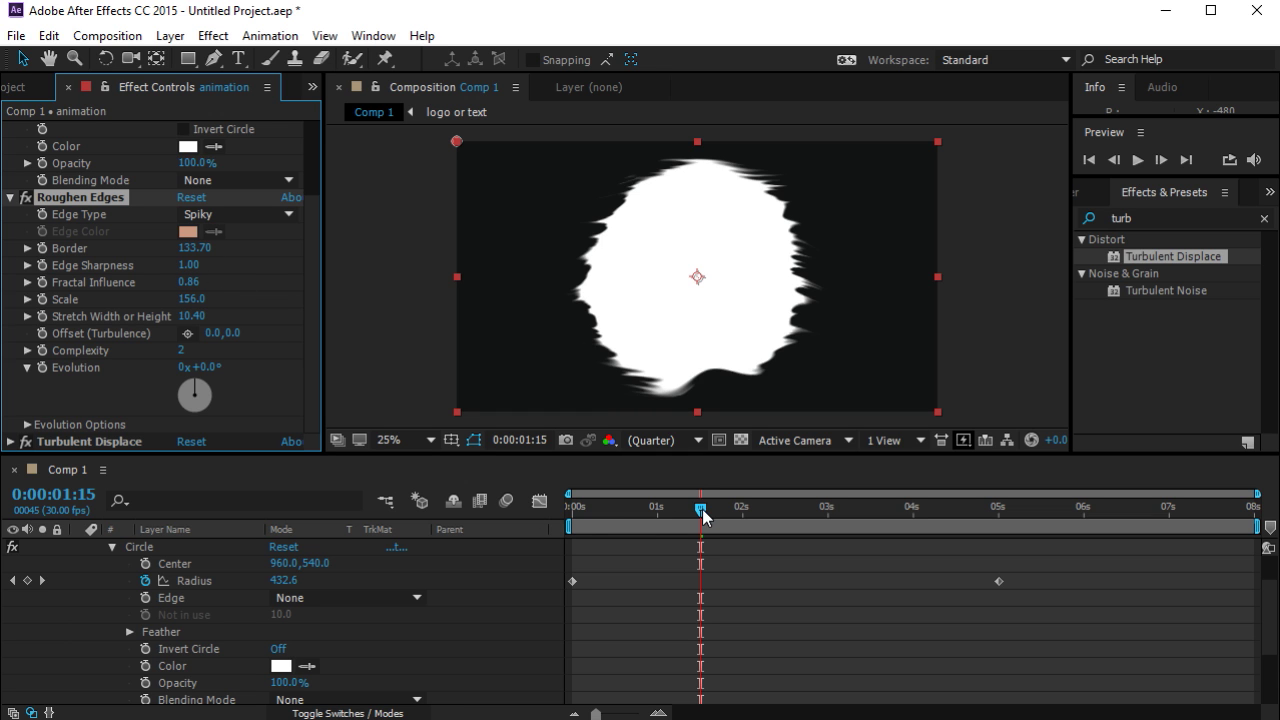
{"action": "left_click_drag", "start_coordinate": [703, 515], "coordinate": [691, 467]}
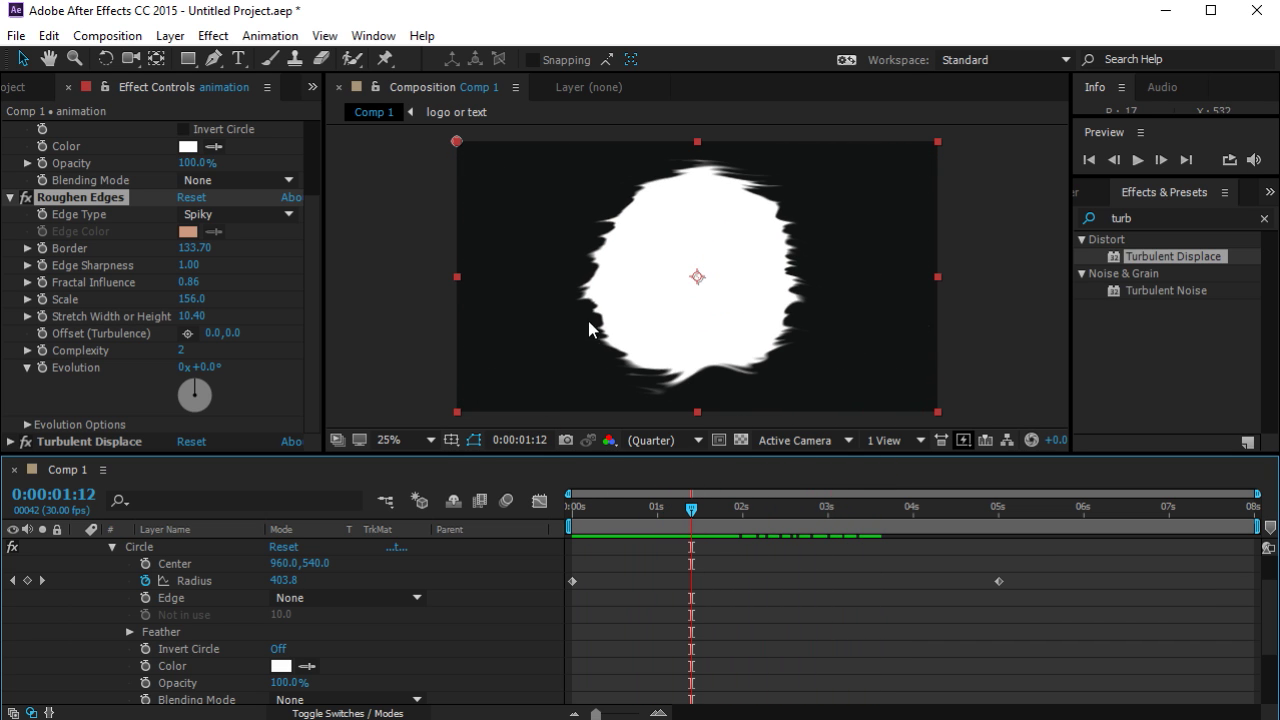
Expand the Turbulent Displace effect, set its amount to 395, and scrub the timeline to check the distortion.
{"action": "left_click", "coordinate": [311, 310]}
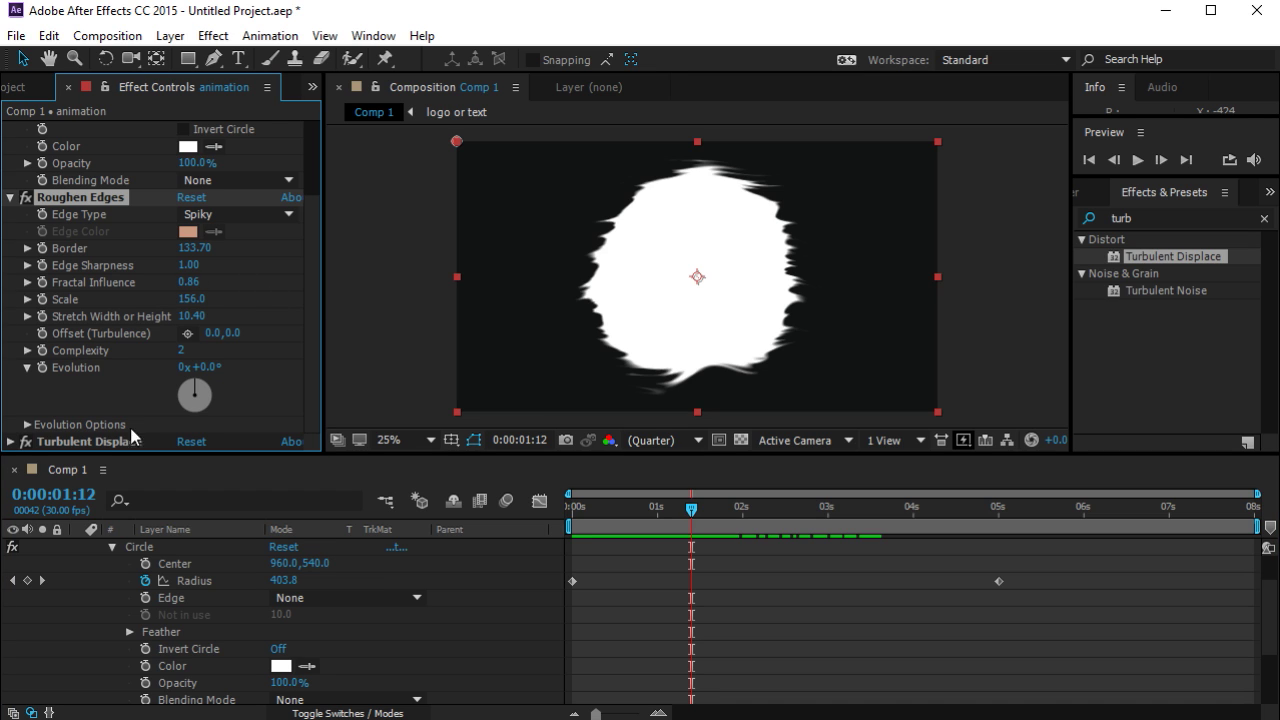
{"action": "left_click", "coordinate": [11, 441]}
{"action": "scroll", "coordinate": [108, 436], "scroll_direction": "down", "scroll_amount": 4}
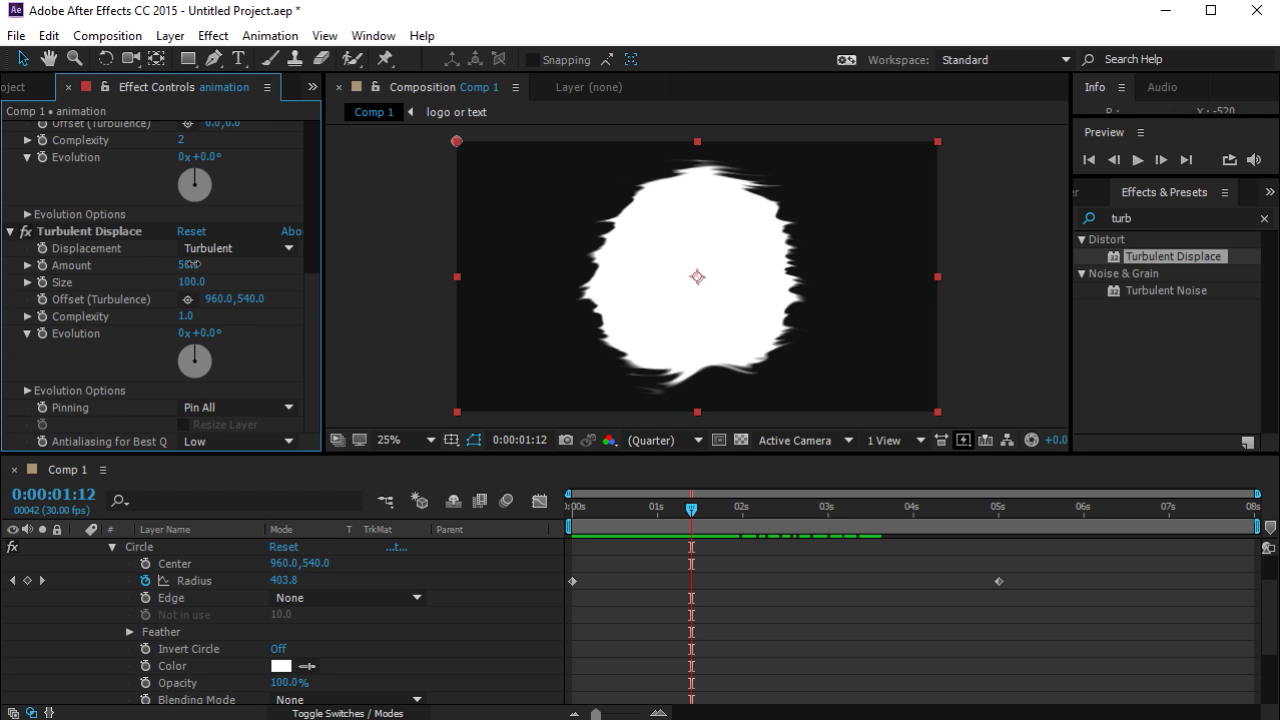
{"action": "left_click_drag", "start_coordinate": [188, 265], "coordinate": [542, 247]}
{"action": "key", "text": "period"}
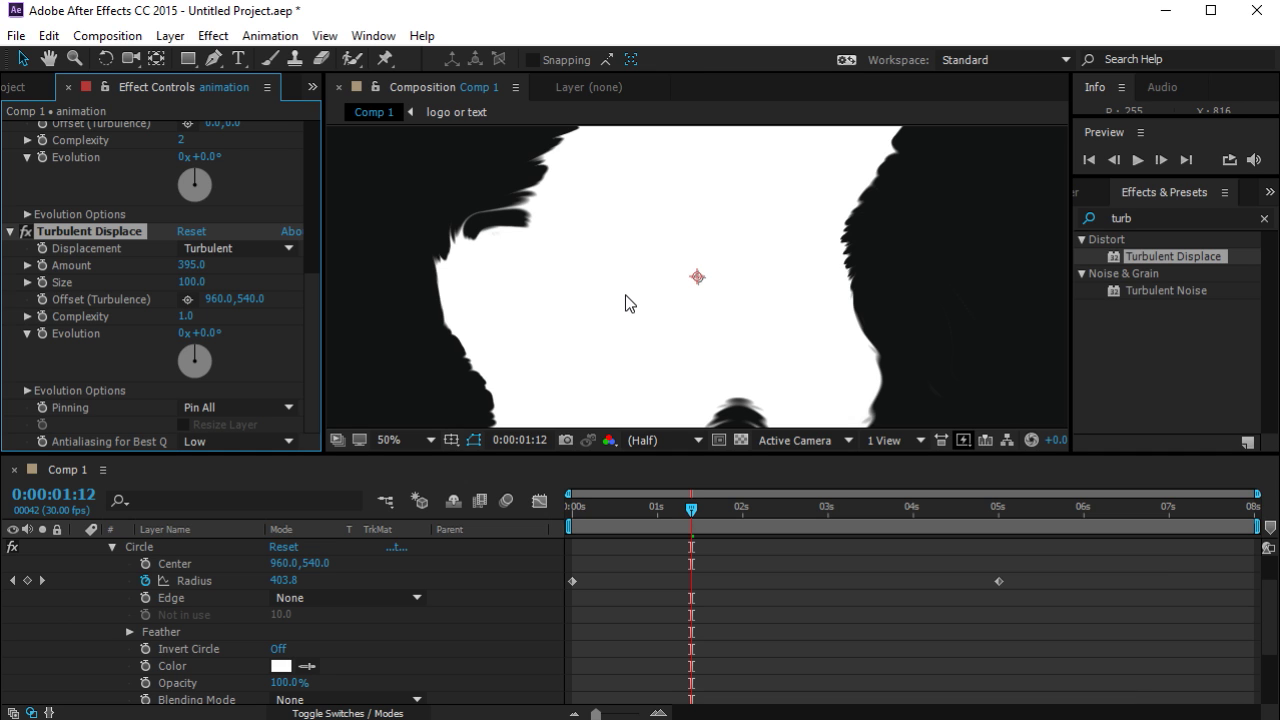
{"action": "key", "text": "comma"}
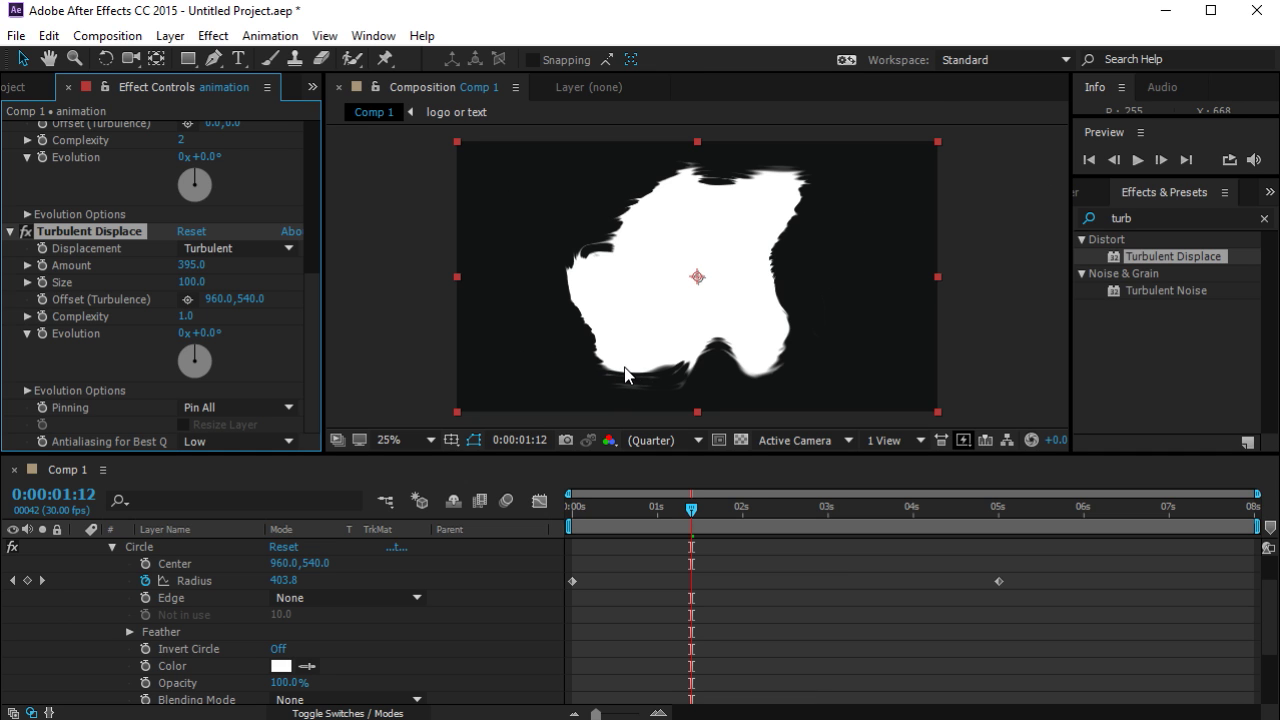
{"action": "left_click_drag", "start_coordinate": [690, 510], "coordinate": [820, 510]}
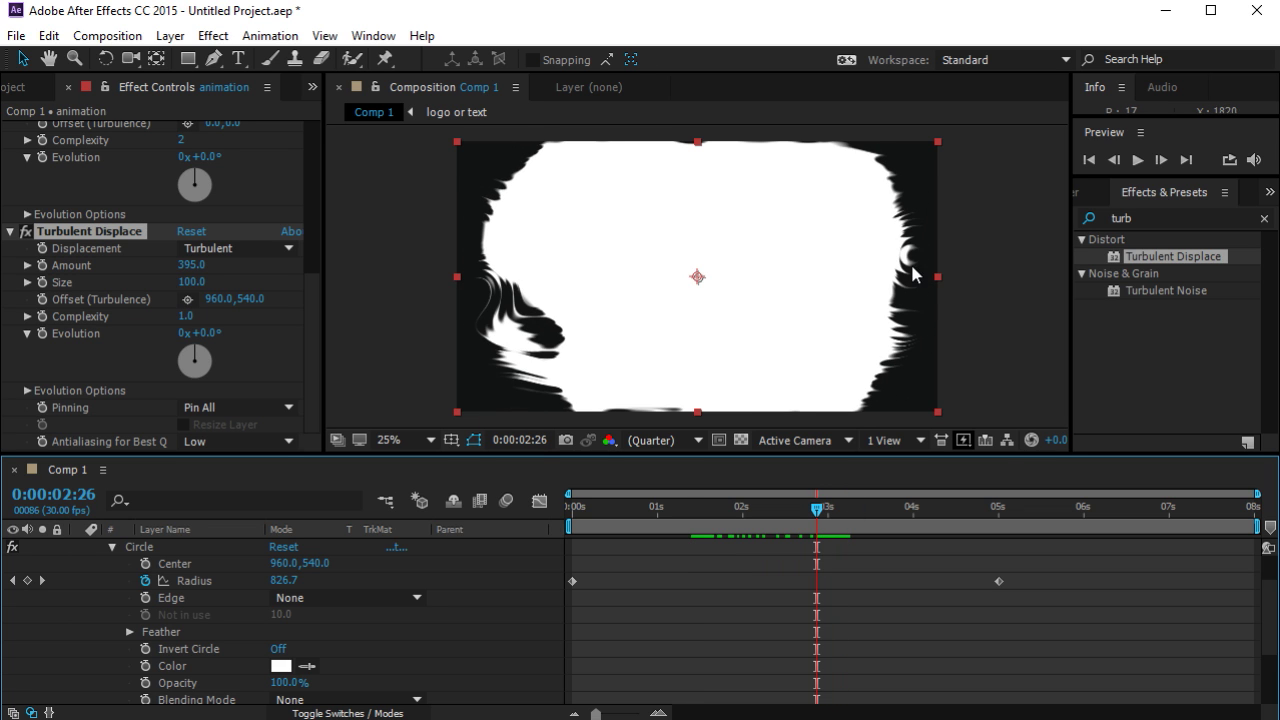
{"action": "left_click_drag", "start_coordinate": [818, 511], "coordinate": [666, 497]}
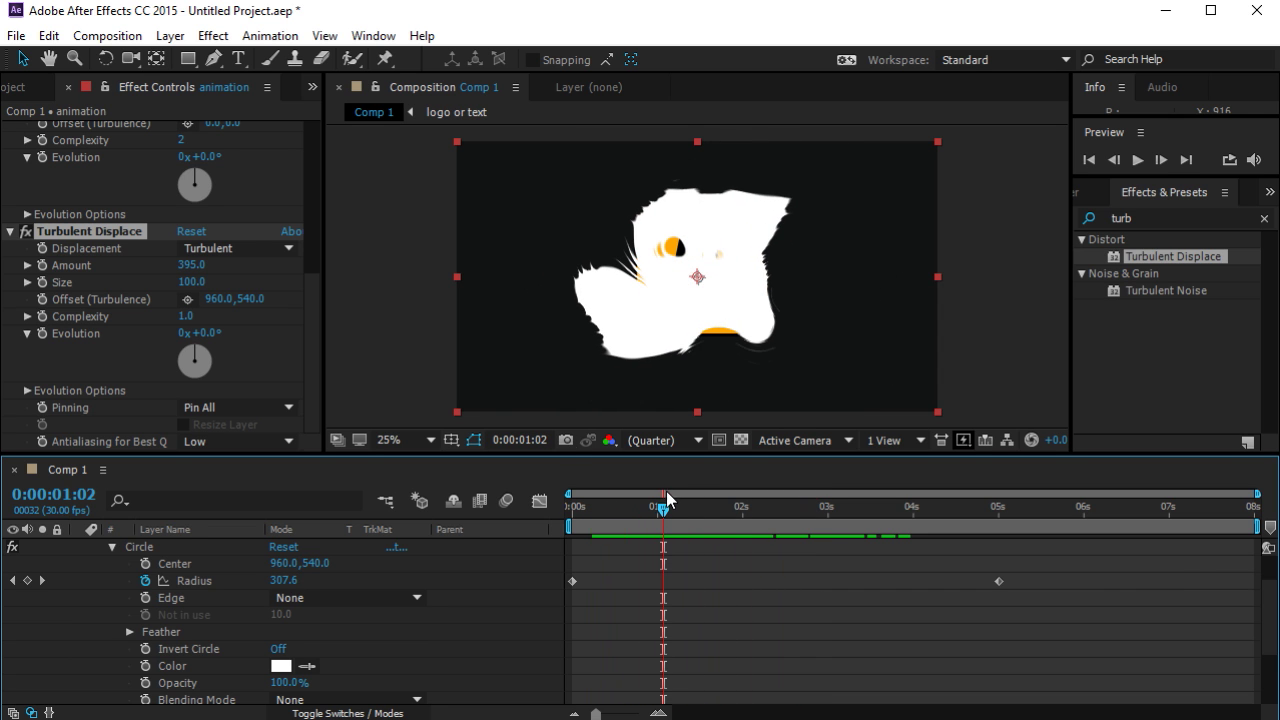
Set the Turbulent Displace size to 133 and amount to 342, checking the reveal up to 0:00:02:12.
{"action": "left_click_drag", "start_coordinate": [197, 281], "coordinate": [233, 278]}
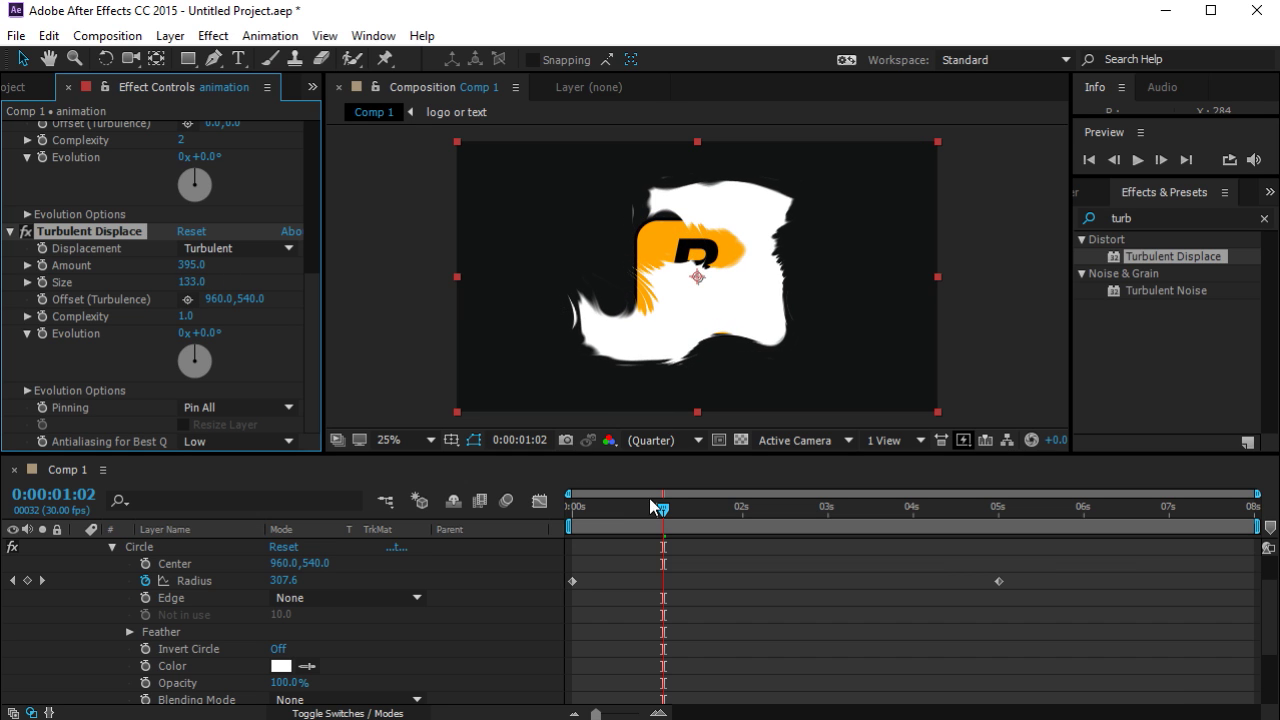
{"action": "left_click_drag", "start_coordinate": [662, 512], "coordinate": [977, 512]}
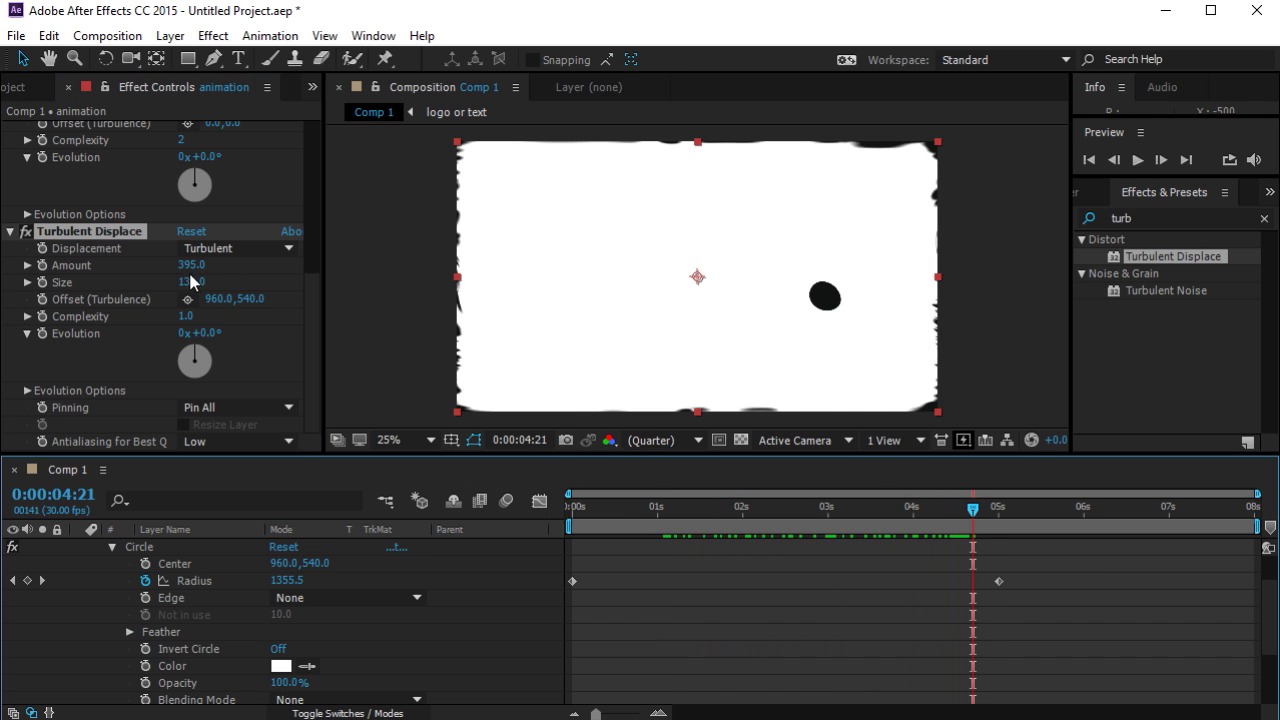
{"action": "left_click_drag", "start_coordinate": [195, 270], "coordinate": [146, 271]}
{"action": "left_click_drag", "start_coordinate": [973, 512], "coordinate": [637, 526]}
{"action": "left_click_drag", "start_coordinate": [696, 525], "coordinate": [776, 523]}
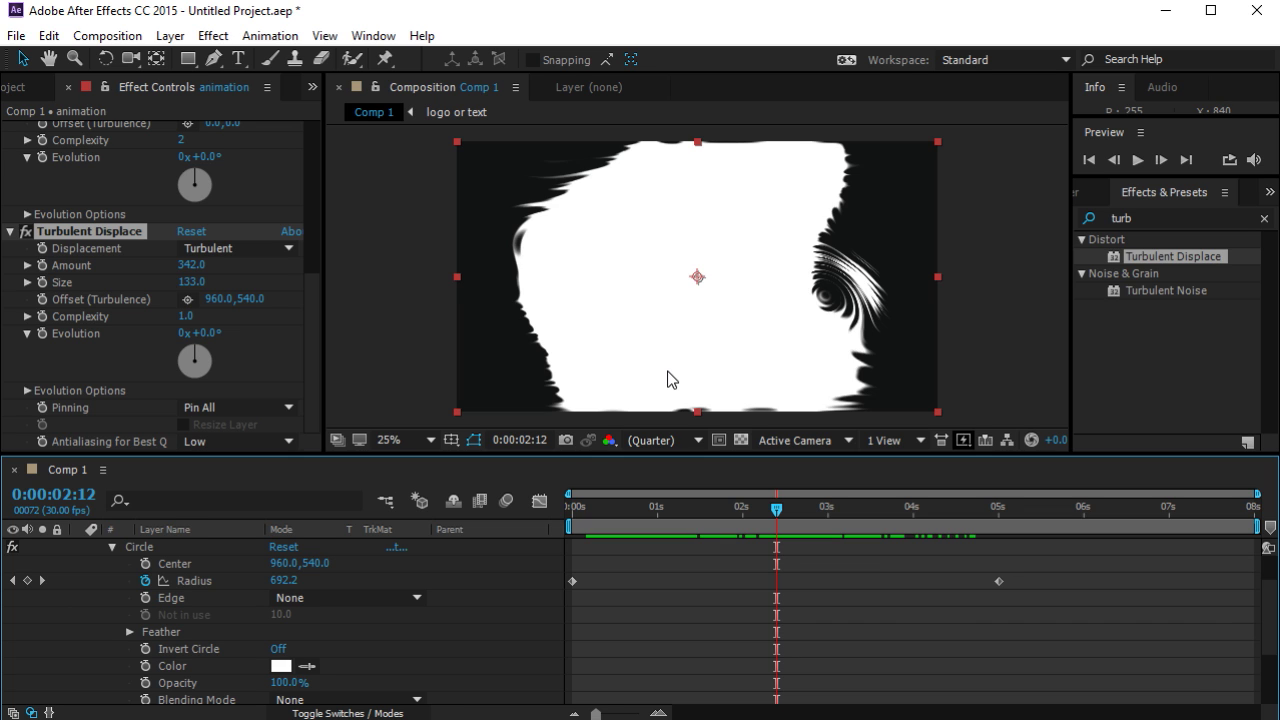
Collapse the animation layer in the timeline and fold up its Circle, Roughen Edges and Turbulent Displace effects.
{"action": "scroll", "coordinate": [150, 636], "scroll_direction": "up", "scroll_amount": 2}
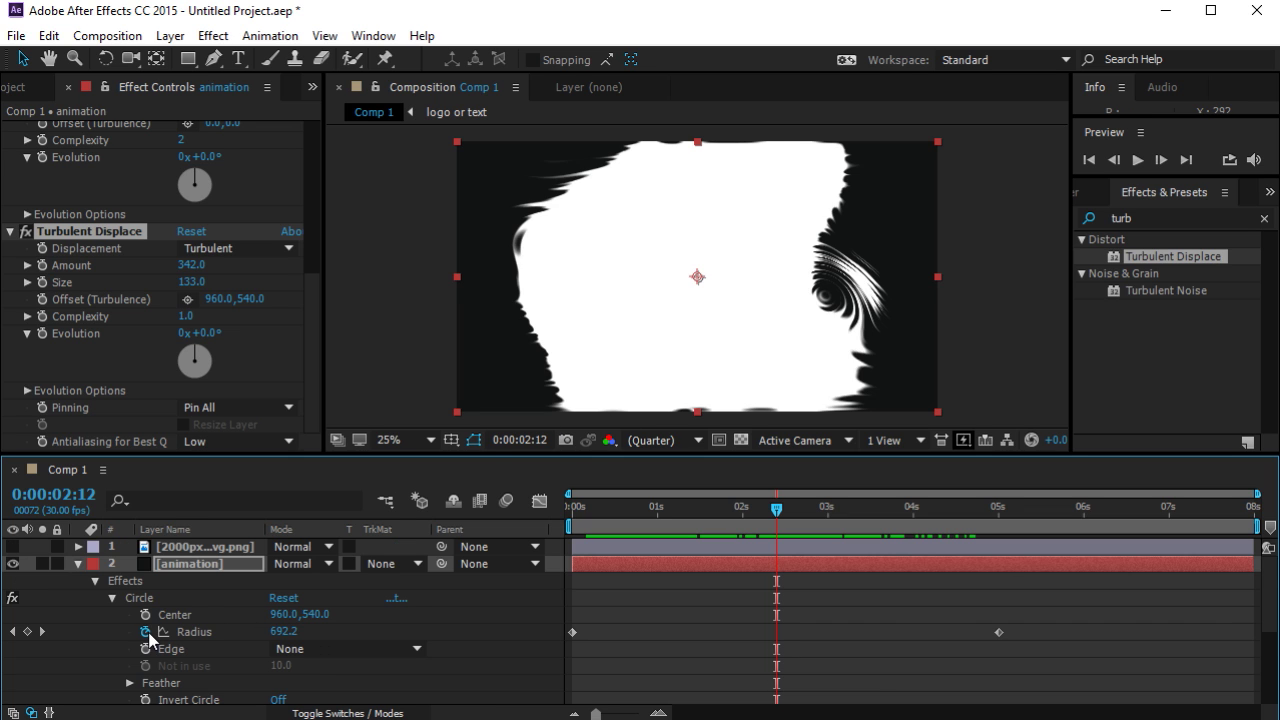
{"action": "left_click", "coordinate": [78, 564]}
{"action": "left_click", "coordinate": [212, 564]}
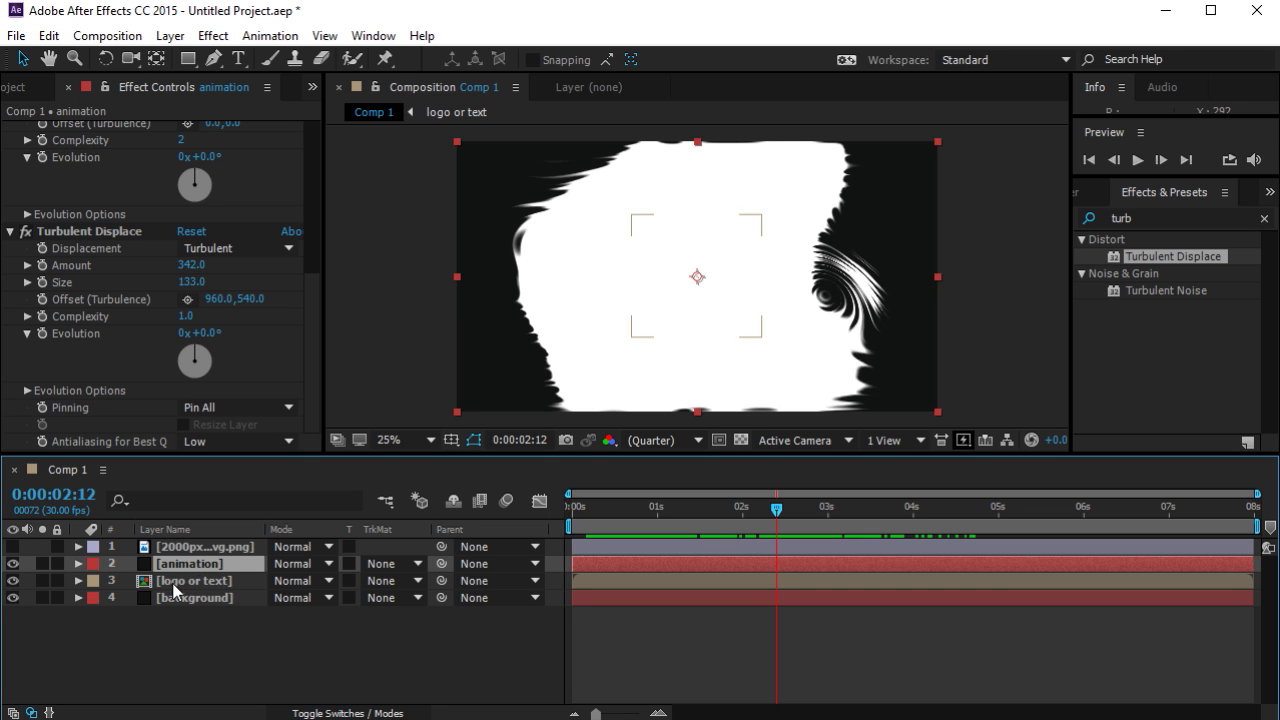
{"action": "left_click", "coordinate": [174, 586]}
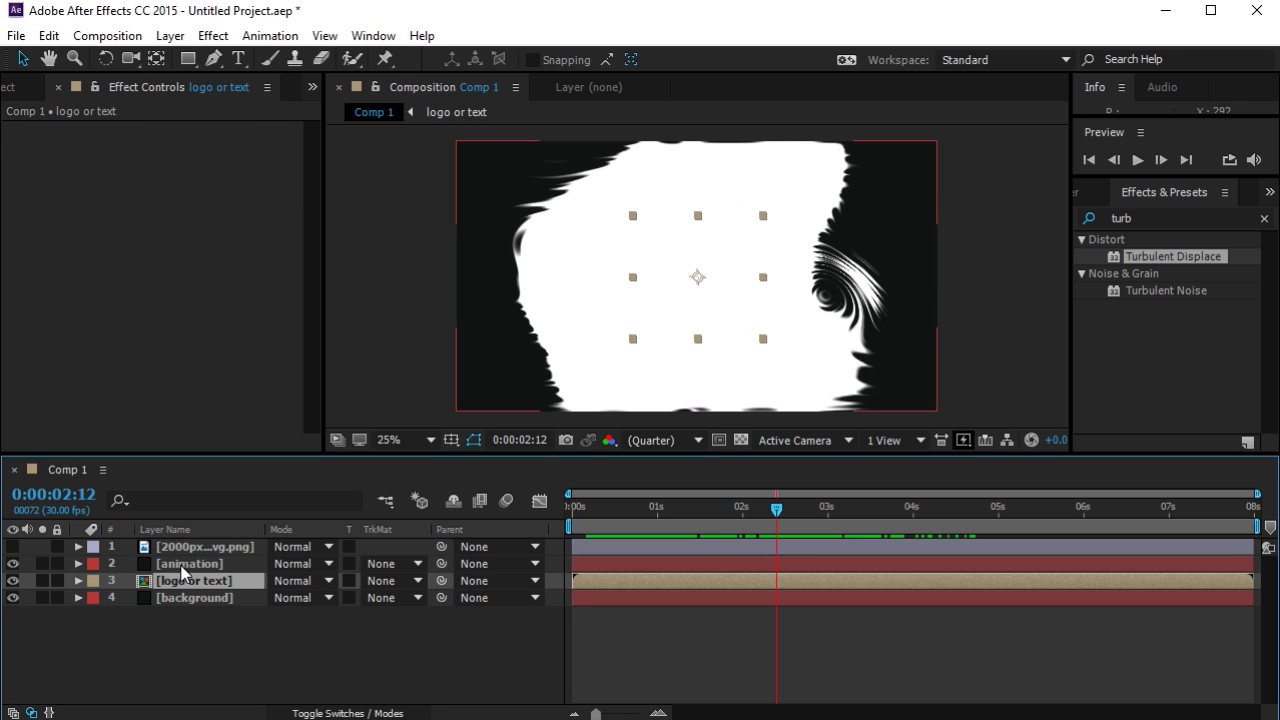
{"action": "left_click", "coordinate": [182, 566]}
{"action": "left_click", "coordinate": [10, 300]}
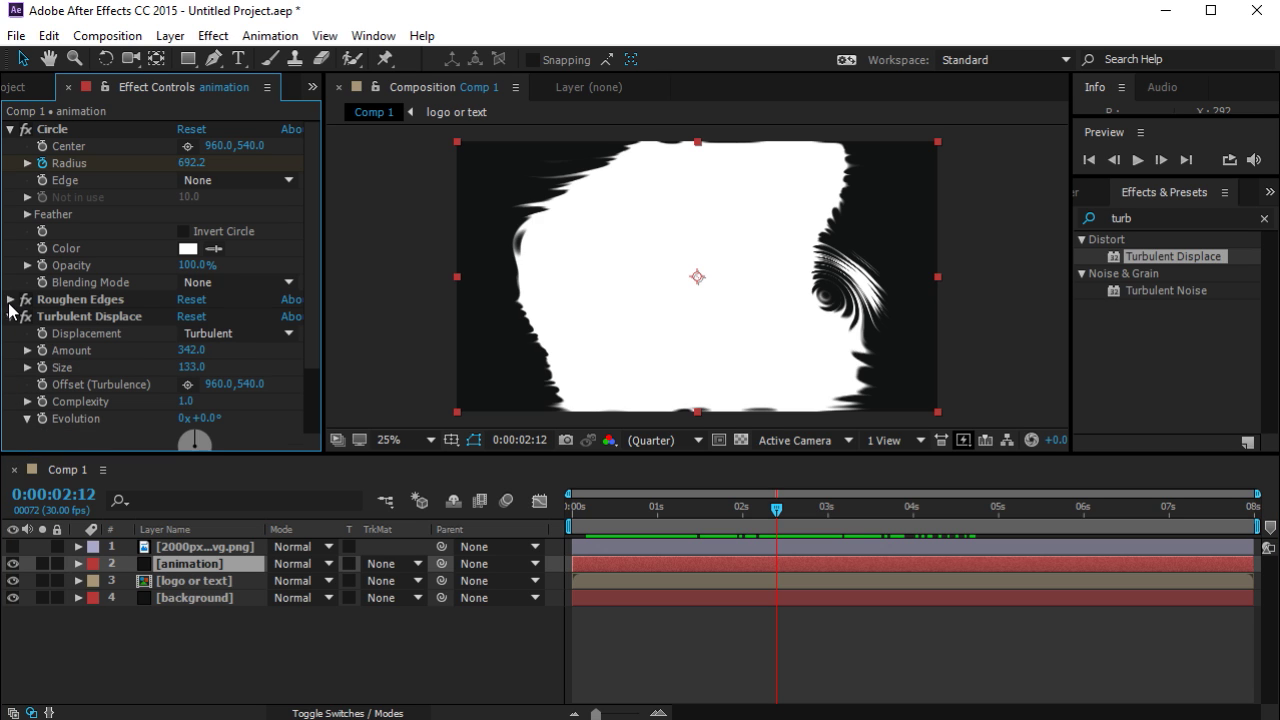
{"action": "left_click", "coordinate": [10, 129]}
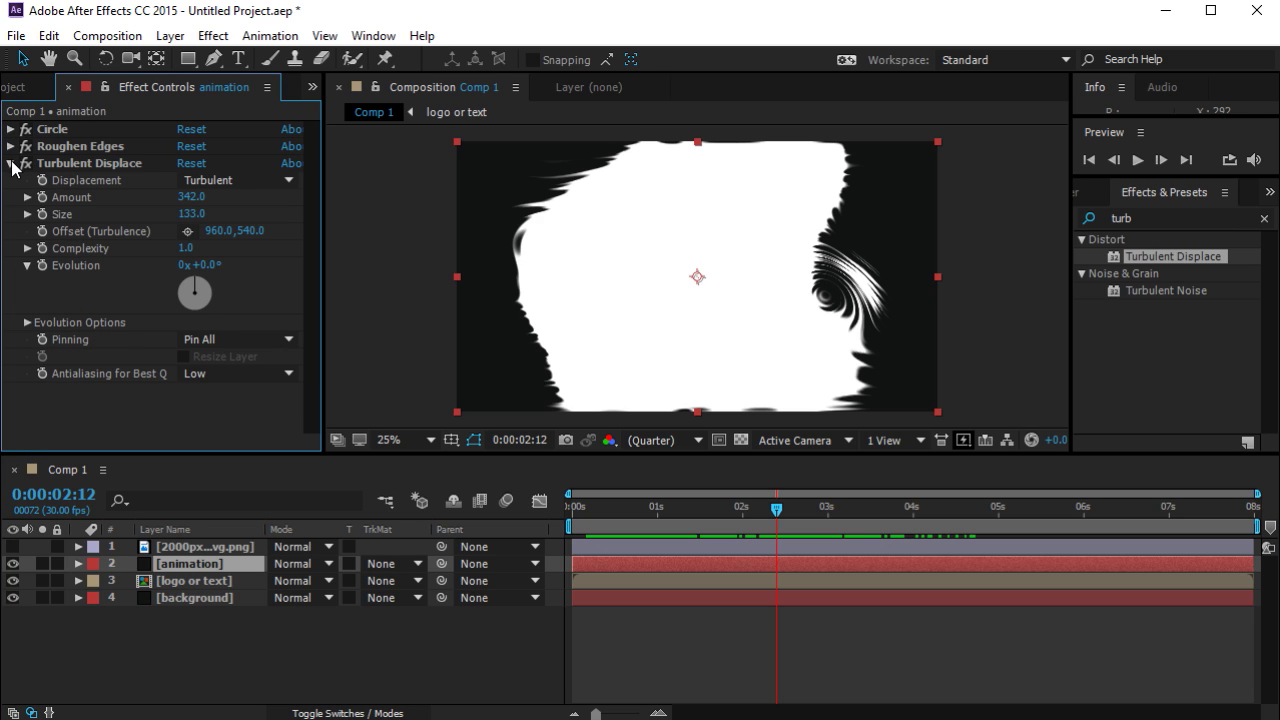
{"action": "left_click", "coordinate": [10, 163]}
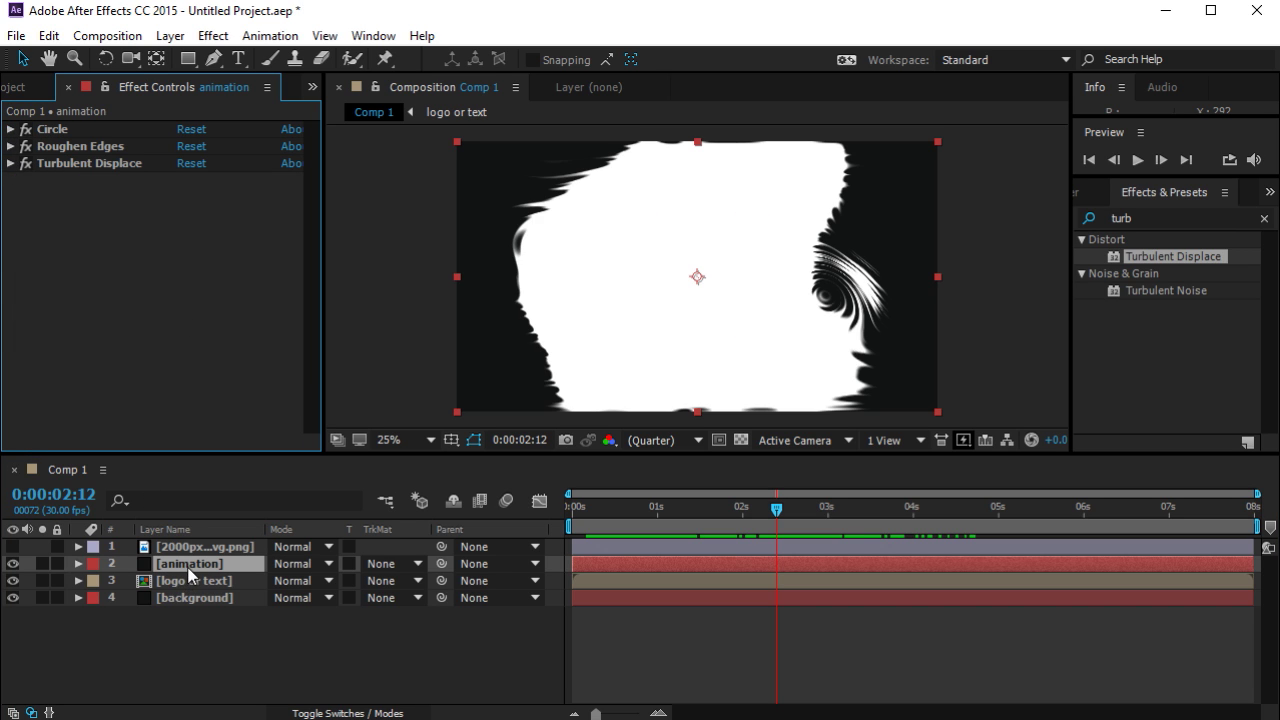
Select the animation layer's Circle, Roughen Edges and Turbulent Displace effects together, and return the selection to the layer.
{"action": "left_click", "coordinate": [189, 569]}
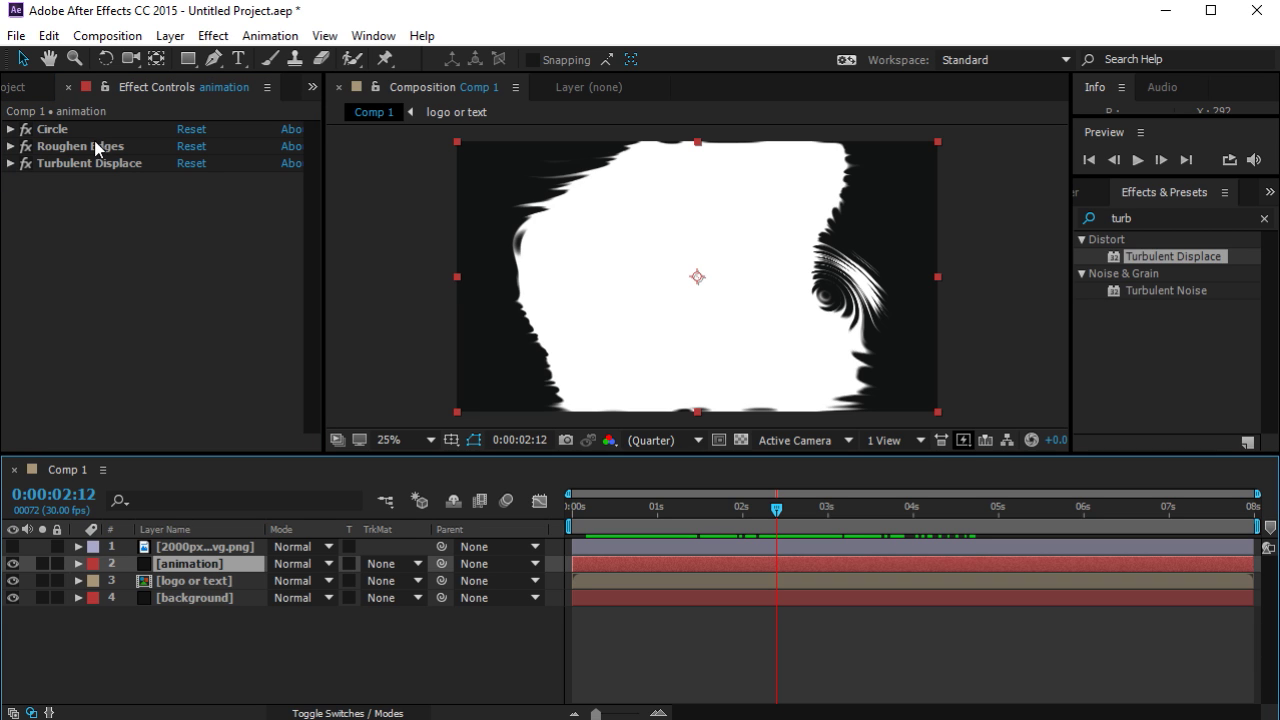
{"action": "left_click", "coordinate": [98, 166]}
{"action": "left_click", "coordinate": [66, 129], "text": "shift"}
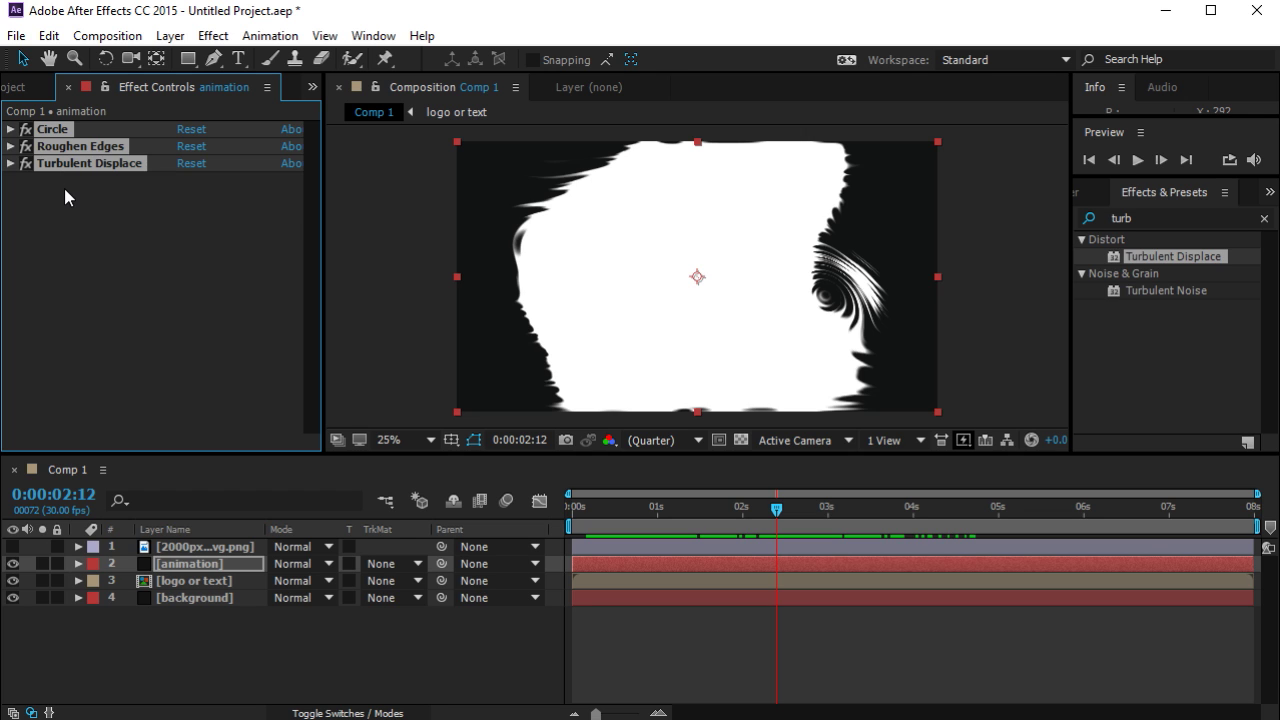
{"action": "left_click", "coordinate": [176, 566]}
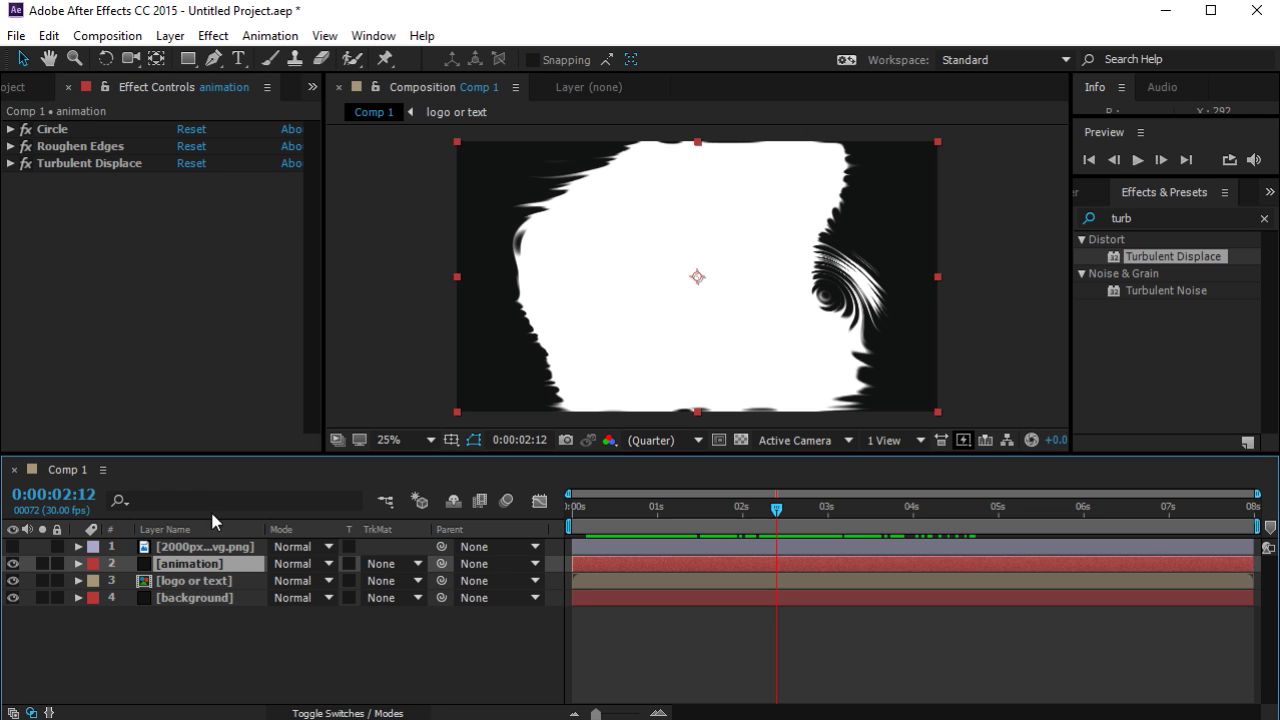
Create a new 1920 by 1080 px solid layer named "animation" above the existing animation layer.
{"action": "left_click", "coordinate": [170, 35]}
{"action": "mouse_move", "coordinate": [200, 58]}
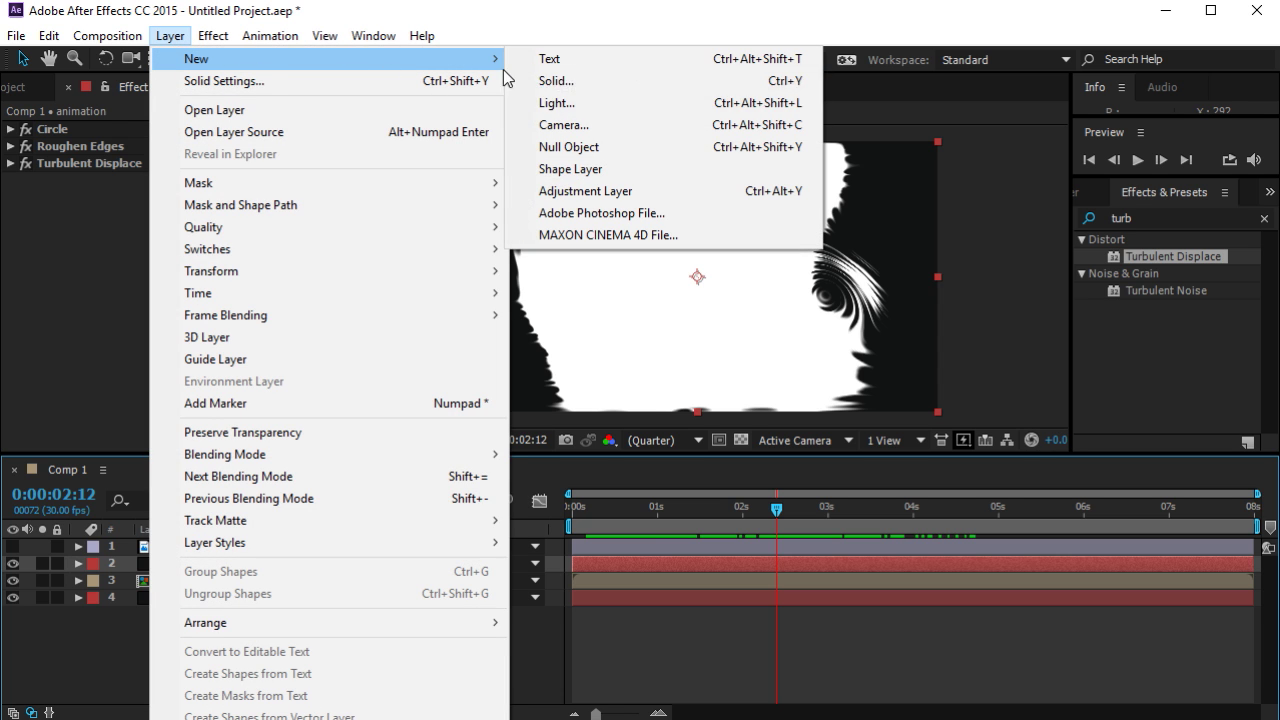
{"action": "left_click", "coordinate": [556, 81]}
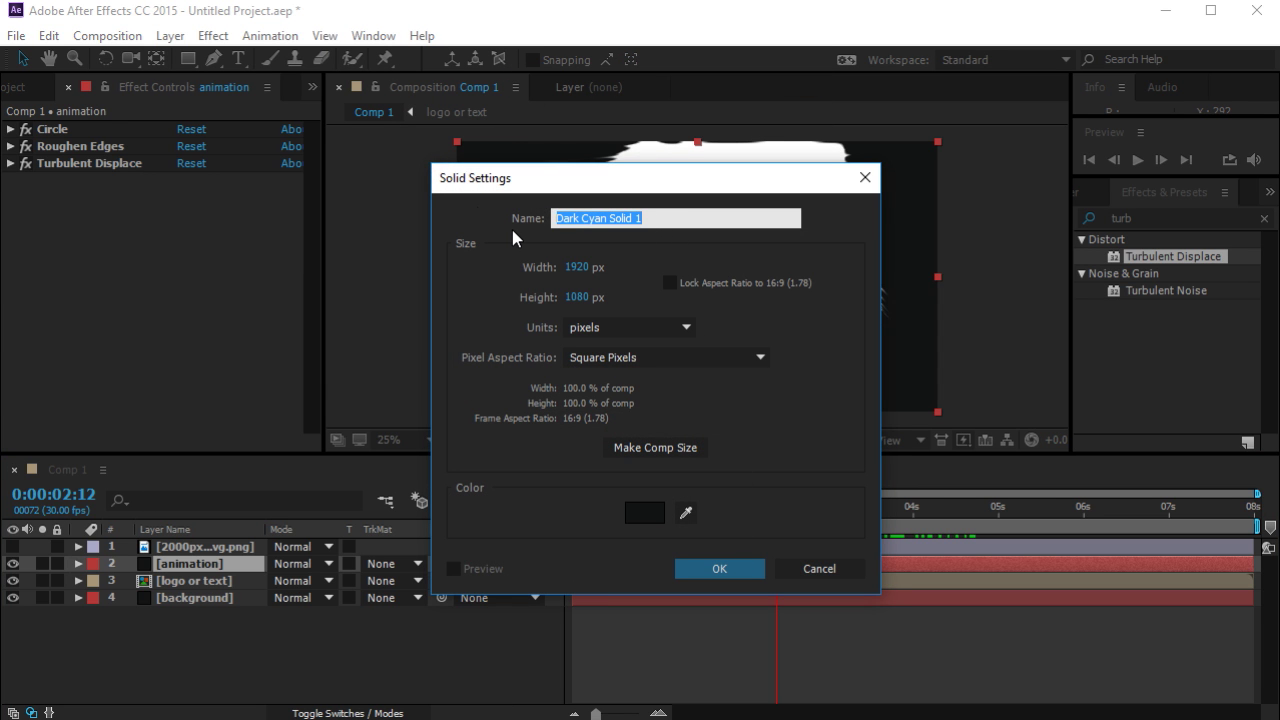
{"action": "type", "text": "animation"}
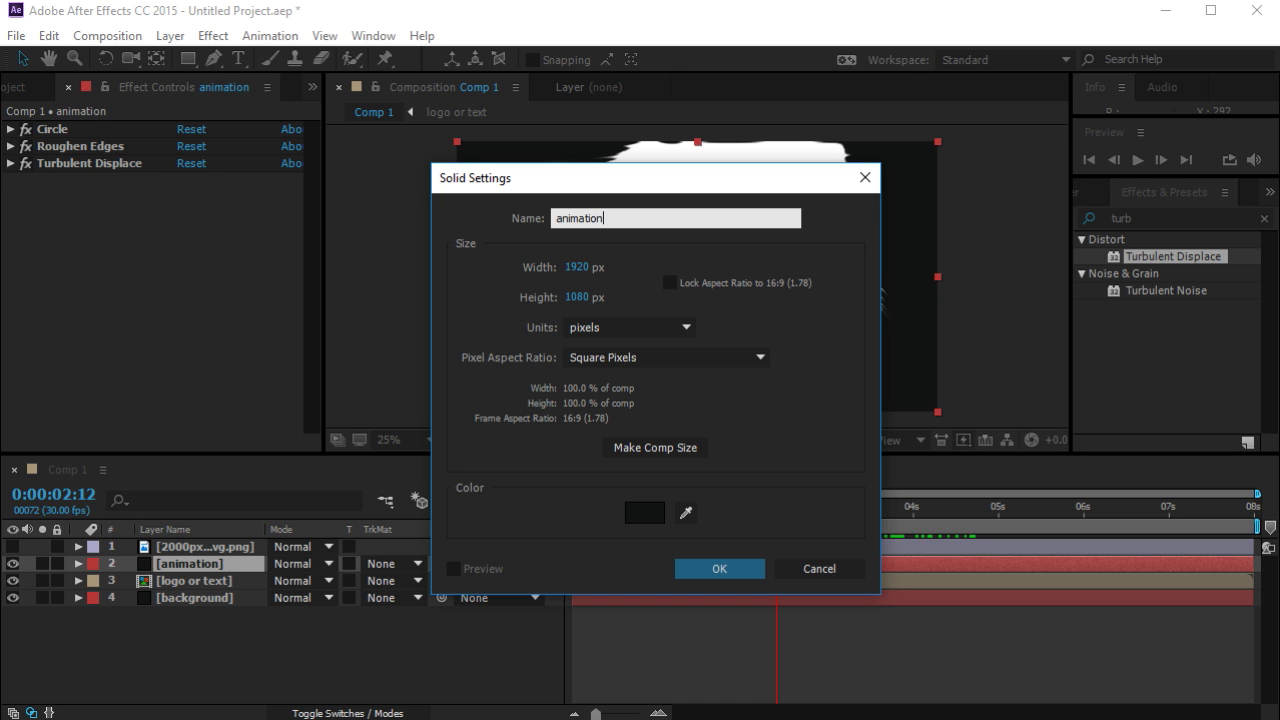
{"action": "key", "text": "Return"}
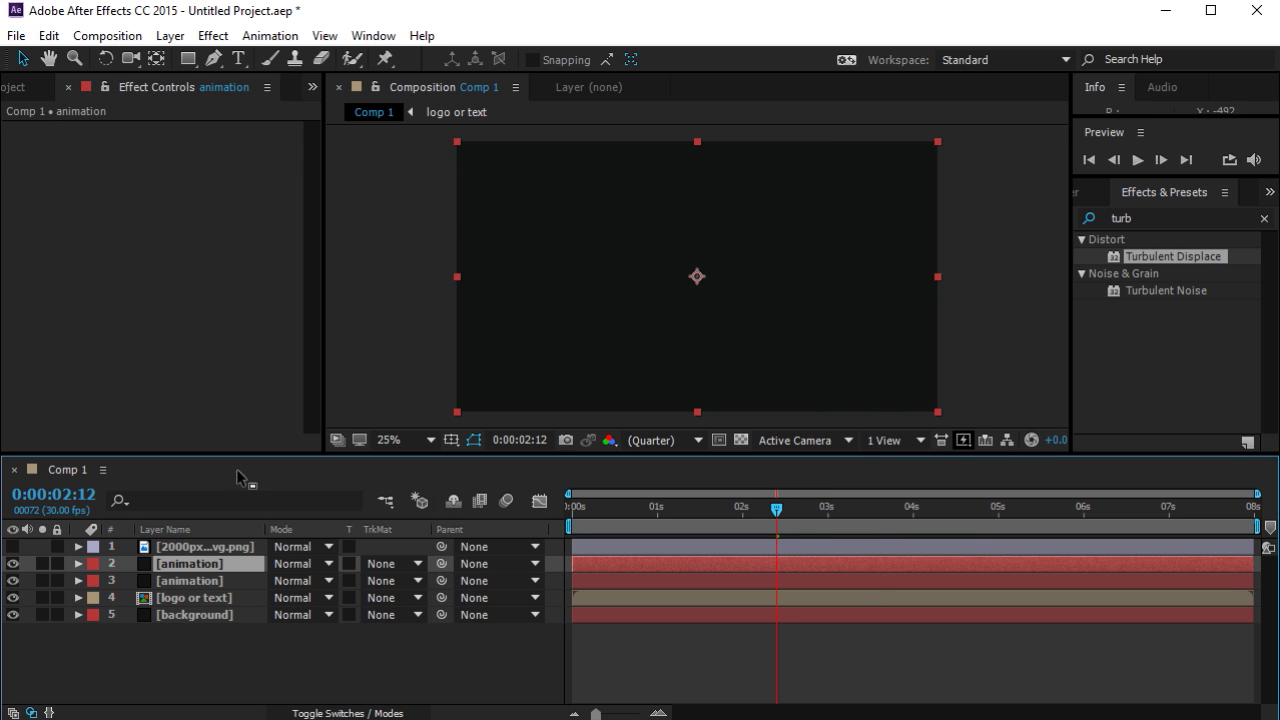
Hide the original animation layer and move the new animation solid directly beneath it.
{"action": "left_click", "coordinate": [13, 580]}
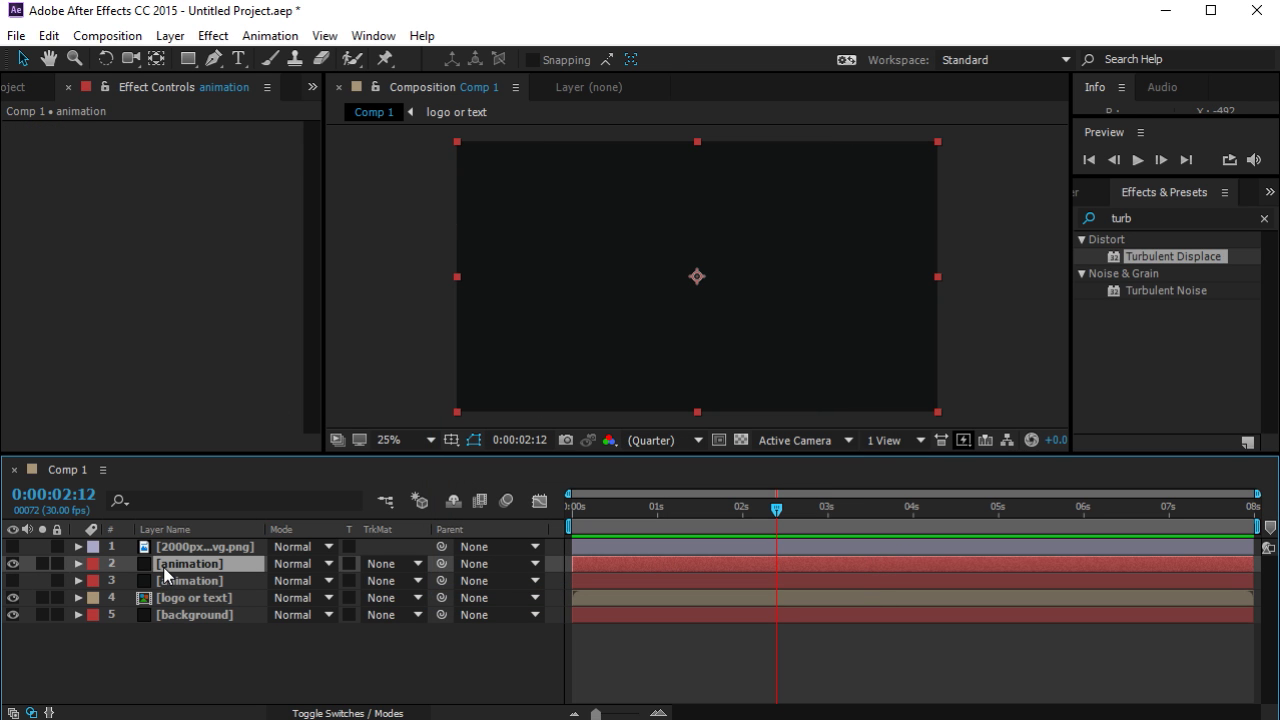
{"action": "mouse_move", "coordinate": [164, 571]}
{"action": "left_mouse_down"}
{"action": "mouse_move", "coordinate": [150, 595]}
{"action": "mouse_move", "coordinate": [172, 590]}
{"action": "left_mouse_up"}
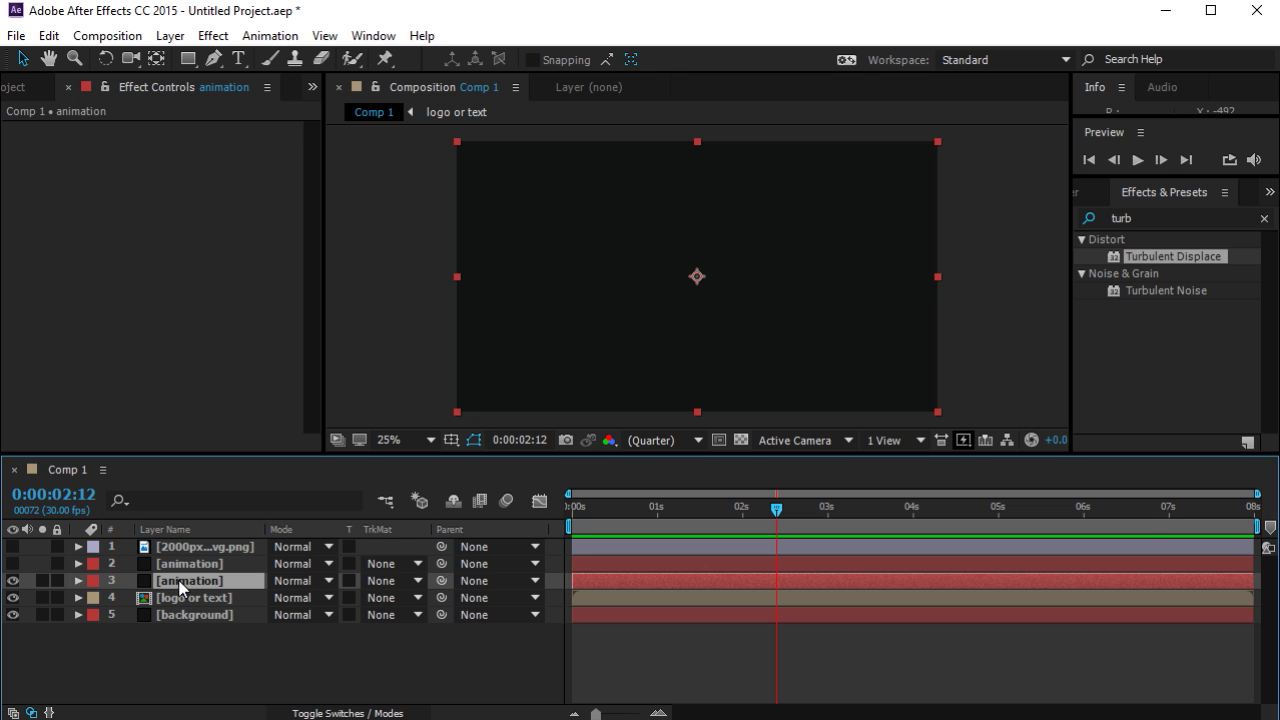
Pre-compose the new animation solid as "animation Comp 1", leaving all attributes in Comp 1.
{"action": "right_click", "coordinate": [181, 588]}
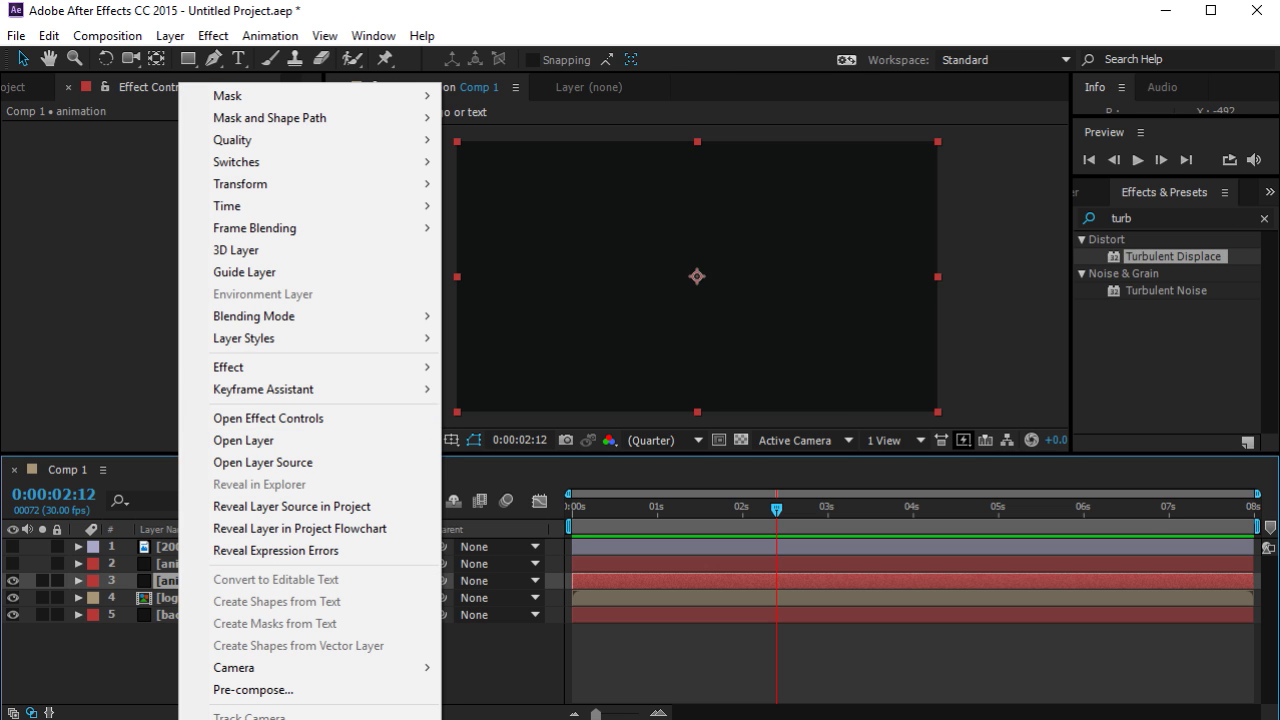
{"action": "left_click", "coordinate": [253, 689]}
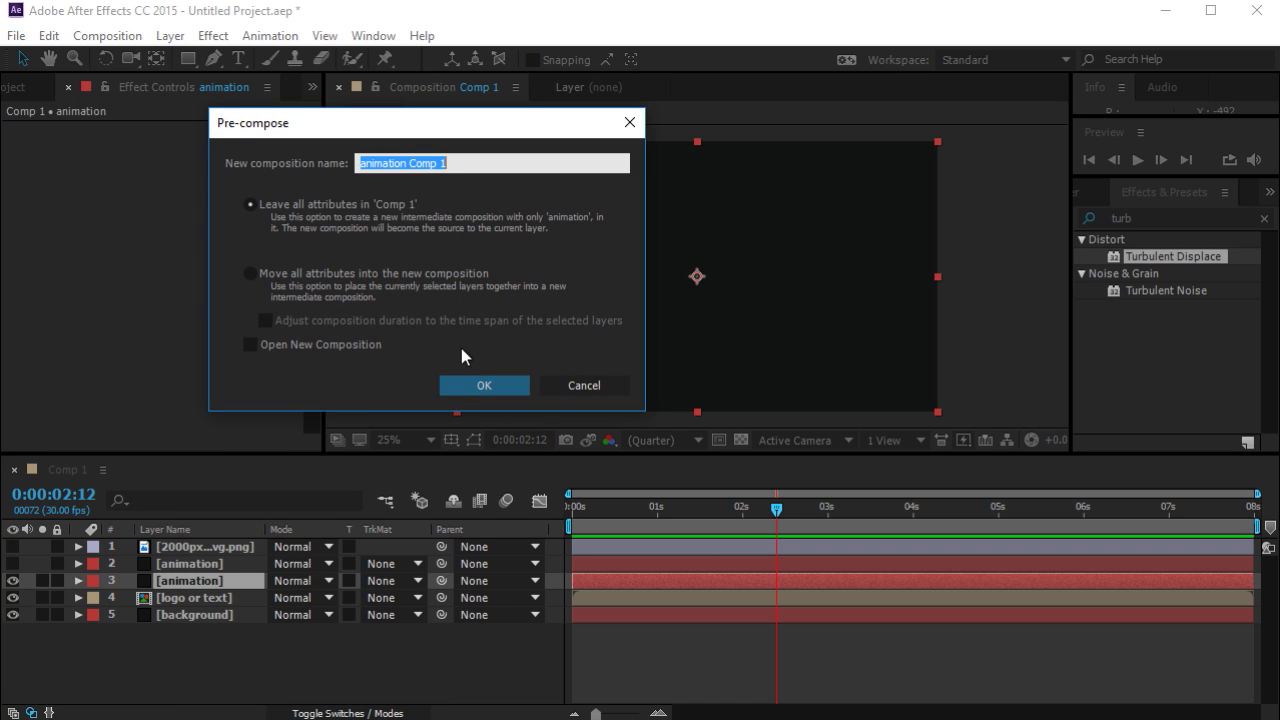
{"action": "left_click", "coordinate": [482, 386]}
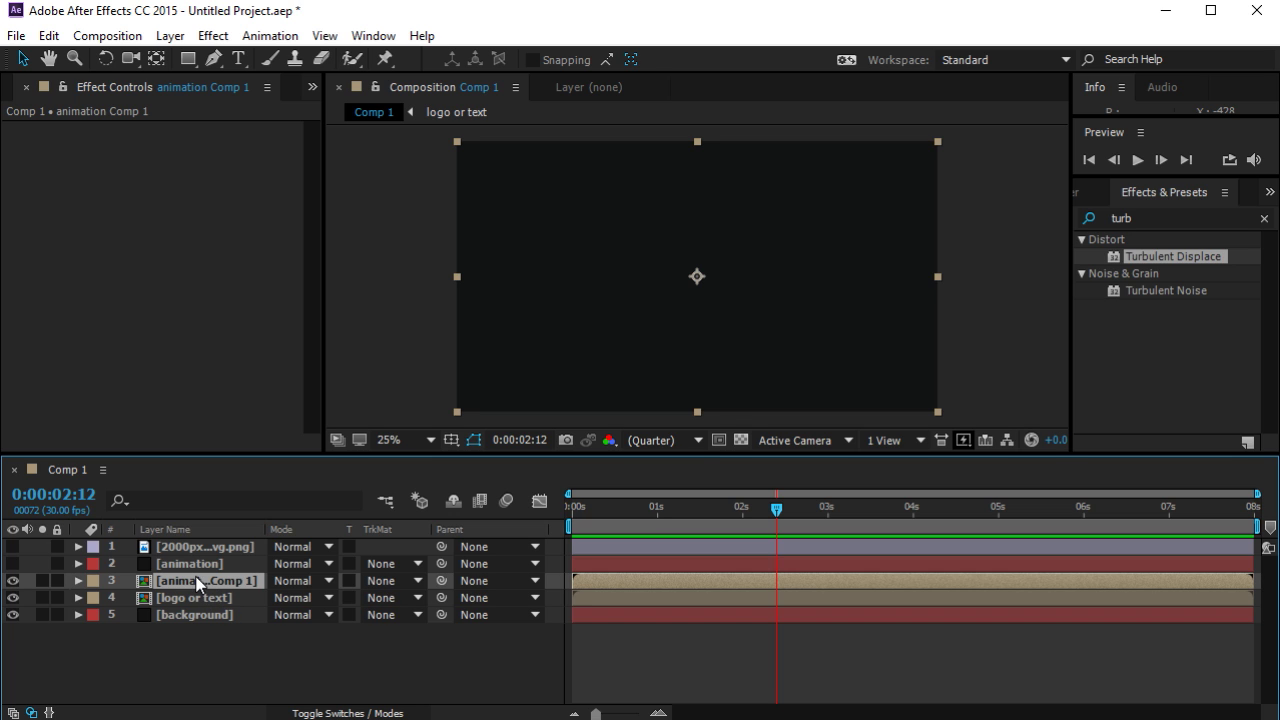
Paste the copied Circle, Roughen Edges and Turbulent Displace effects onto the animation Comp 1 layer and fold up their settings.
{"action": "left_click", "coordinate": [78, 581]}
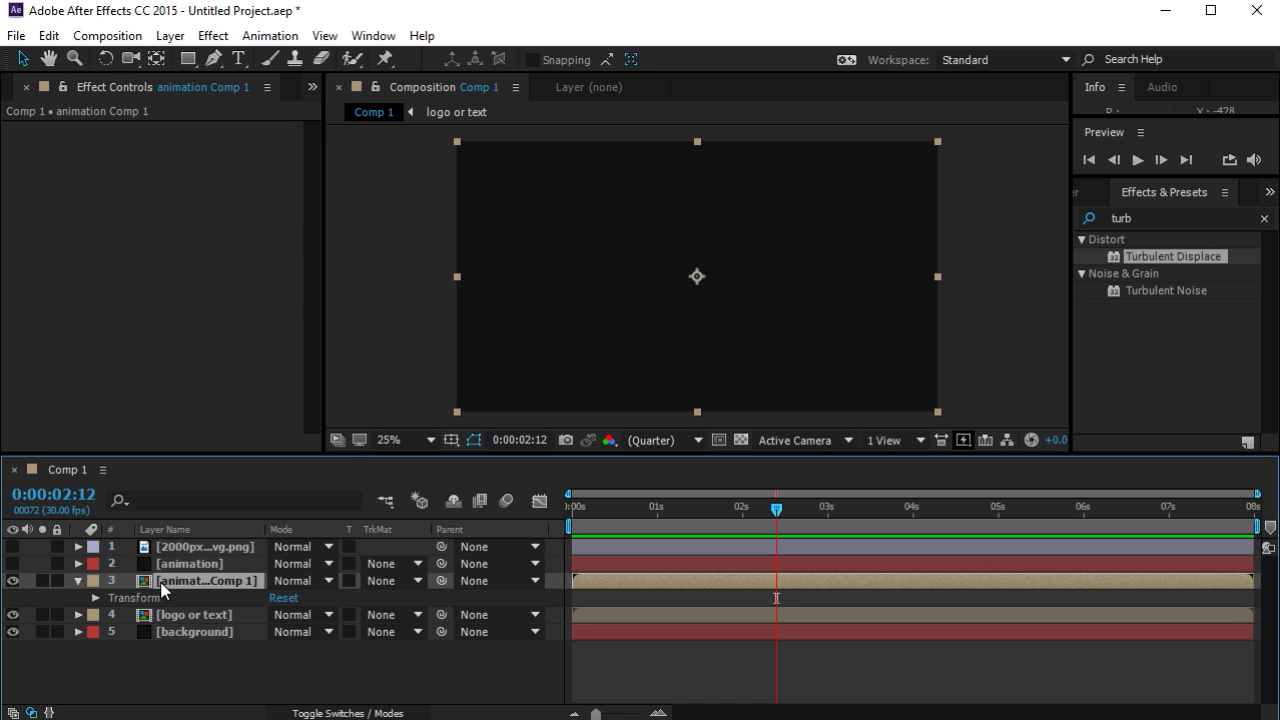
{"action": "key", "text": "ctrl+v"}
{"action": "left_click", "coordinate": [12, 129]}
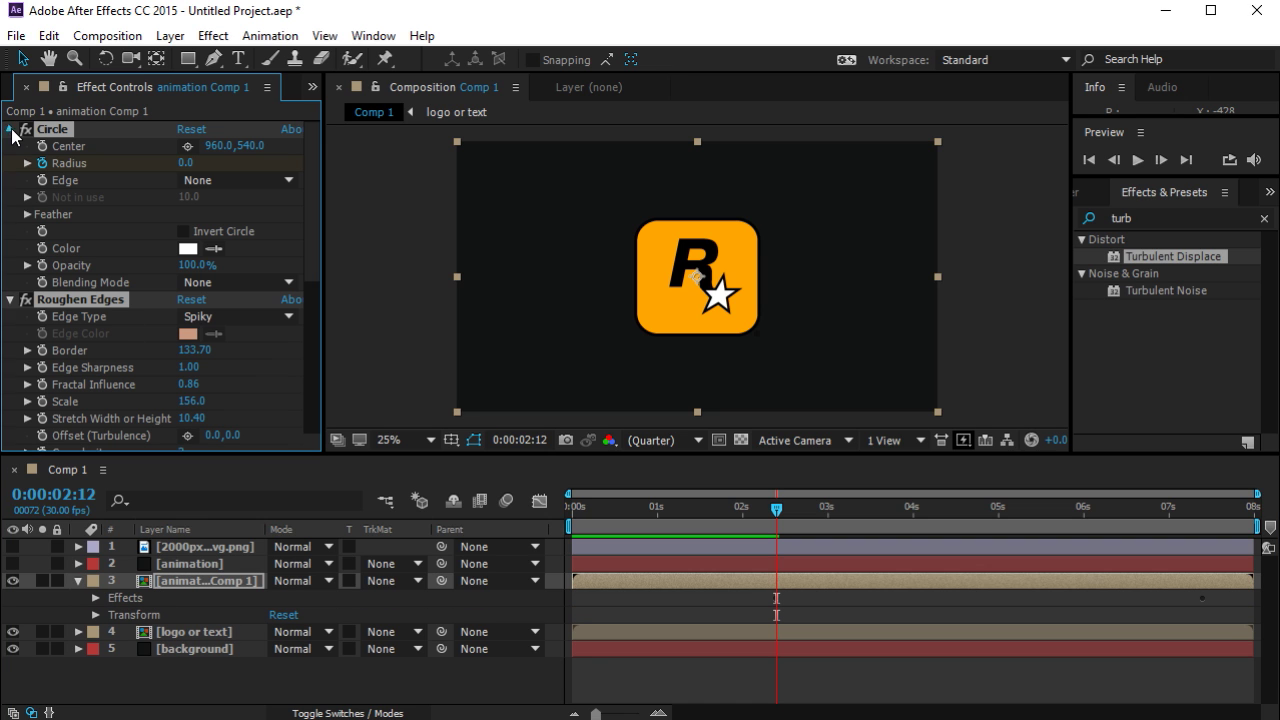
{"action": "left_click", "coordinate": [10, 130], "text": "ctrl"}
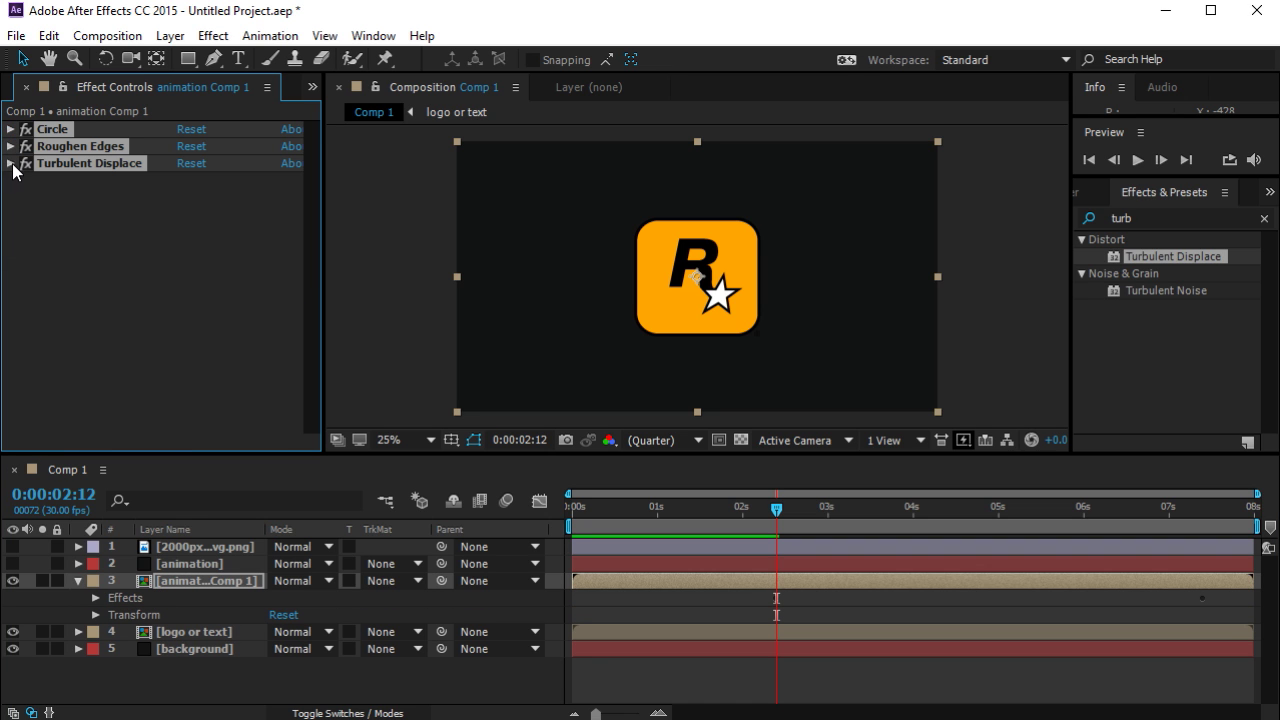
Delete the original hidden animation solid and select the animation Comp 1 layer.
{"action": "left_click", "coordinate": [182, 566]}
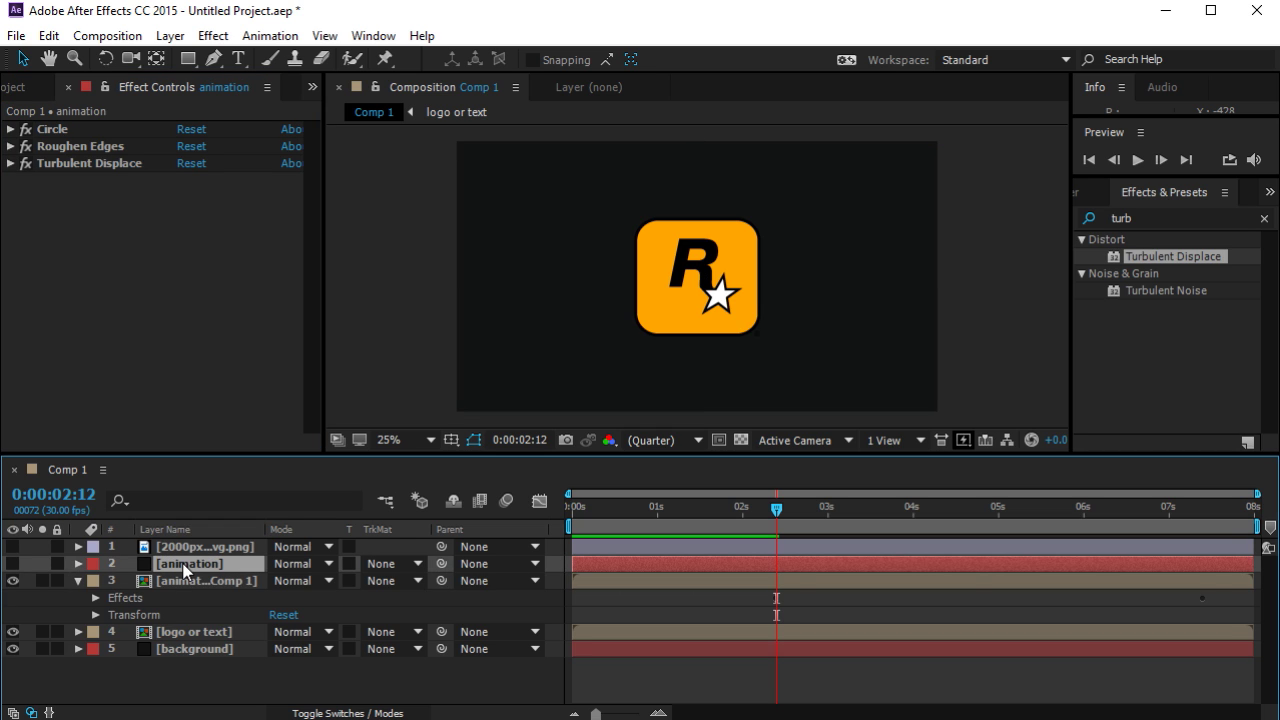
{"action": "key", "text": "Delete"}
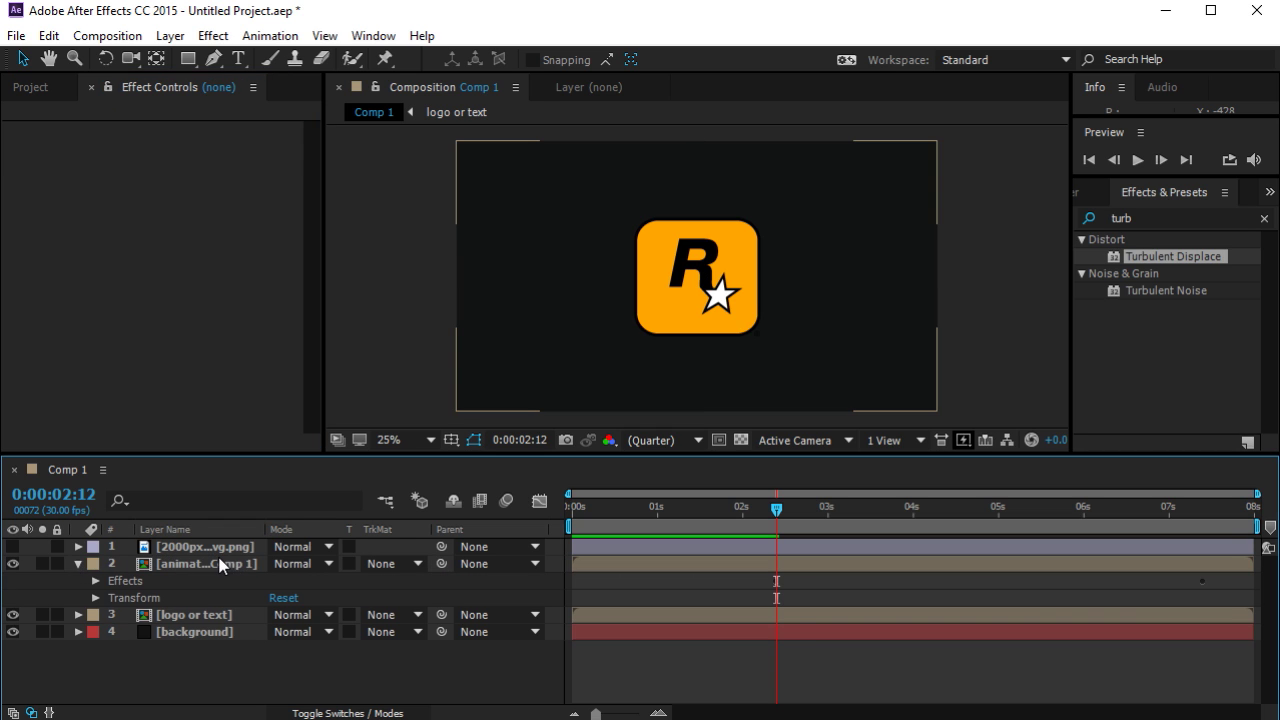
{"action": "left_click", "coordinate": [226, 566]}
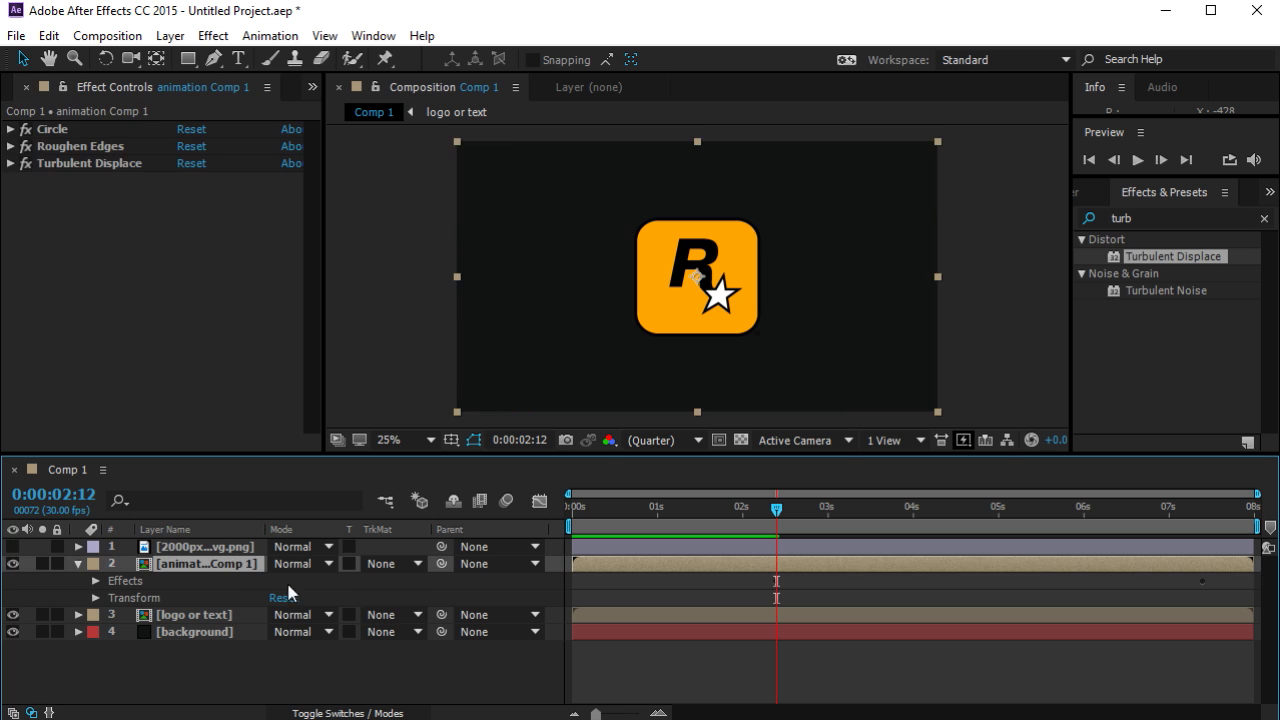
Set the logo or text layer's track matte to Alpha Matte "[animation Comp 1]".
{"action": "left_click", "coordinate": [192, 618]}
{"action": "left_click", "coordinate": [418, 616]}
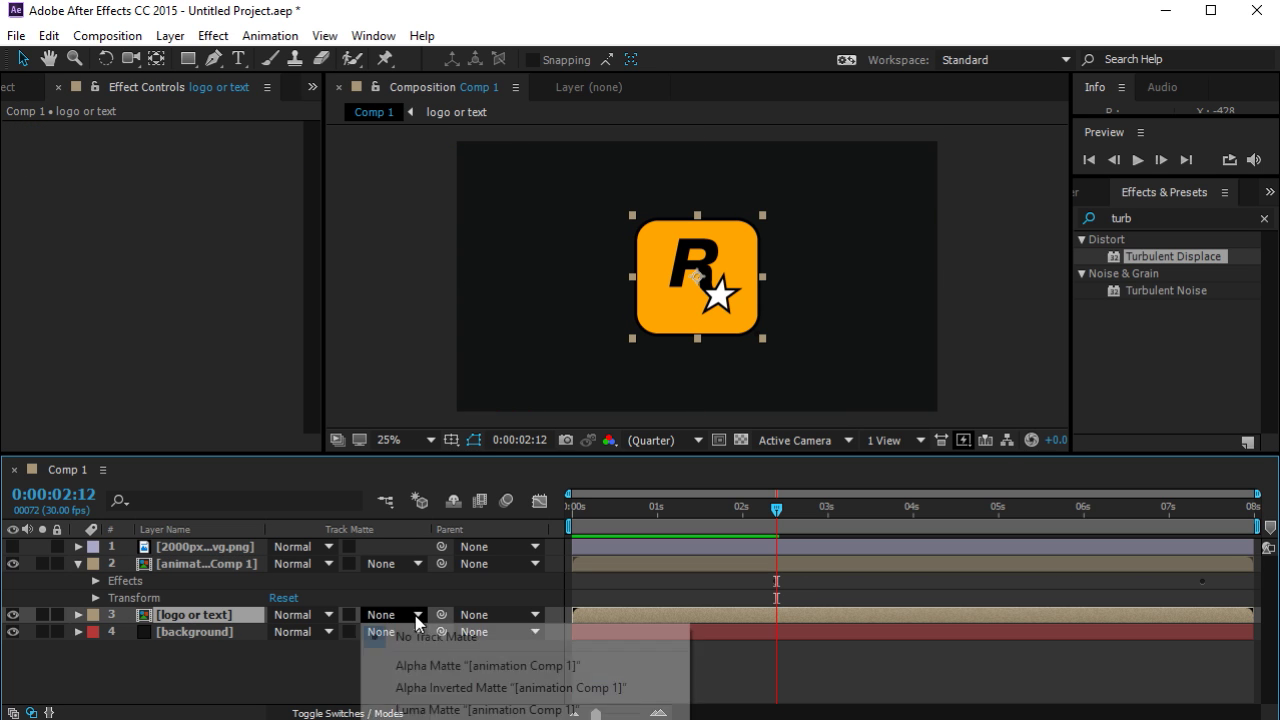
{"action": "left_click", "coordinate": [418, 660]}
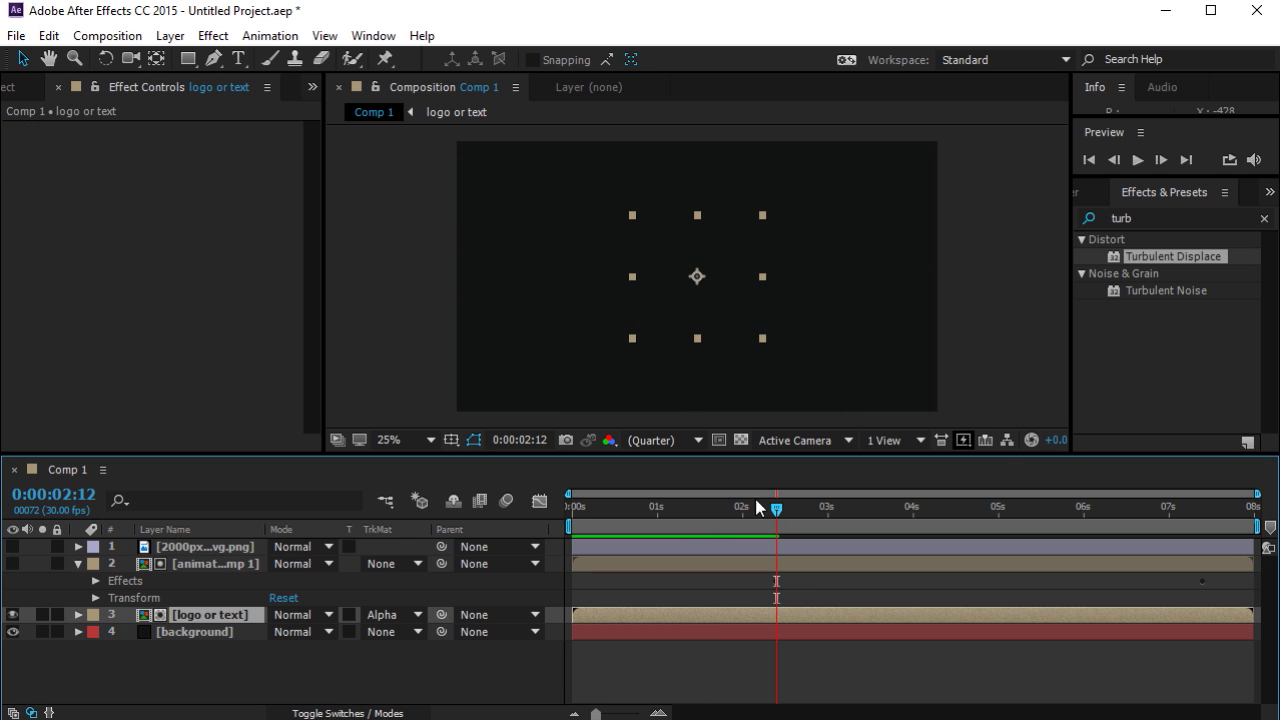
Preview the matted logo reveal at 50% magnification by scrubbing through the third second, leaving the playhead at 0:00:03:13.
{"action": "left_click_drag", "start_coordinate": [777, 510], "coordinate": [867, 536]}
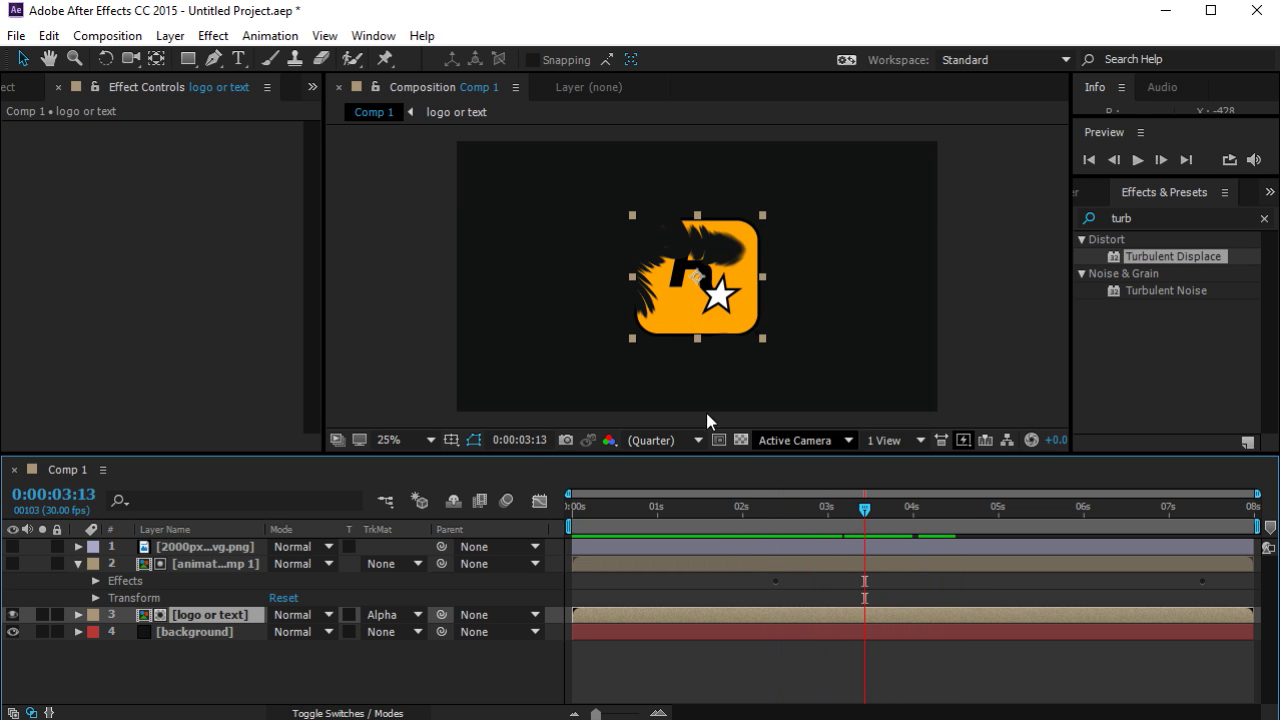
{"action": "key", "text": "period"}
{"action": "key", "text": "period"}
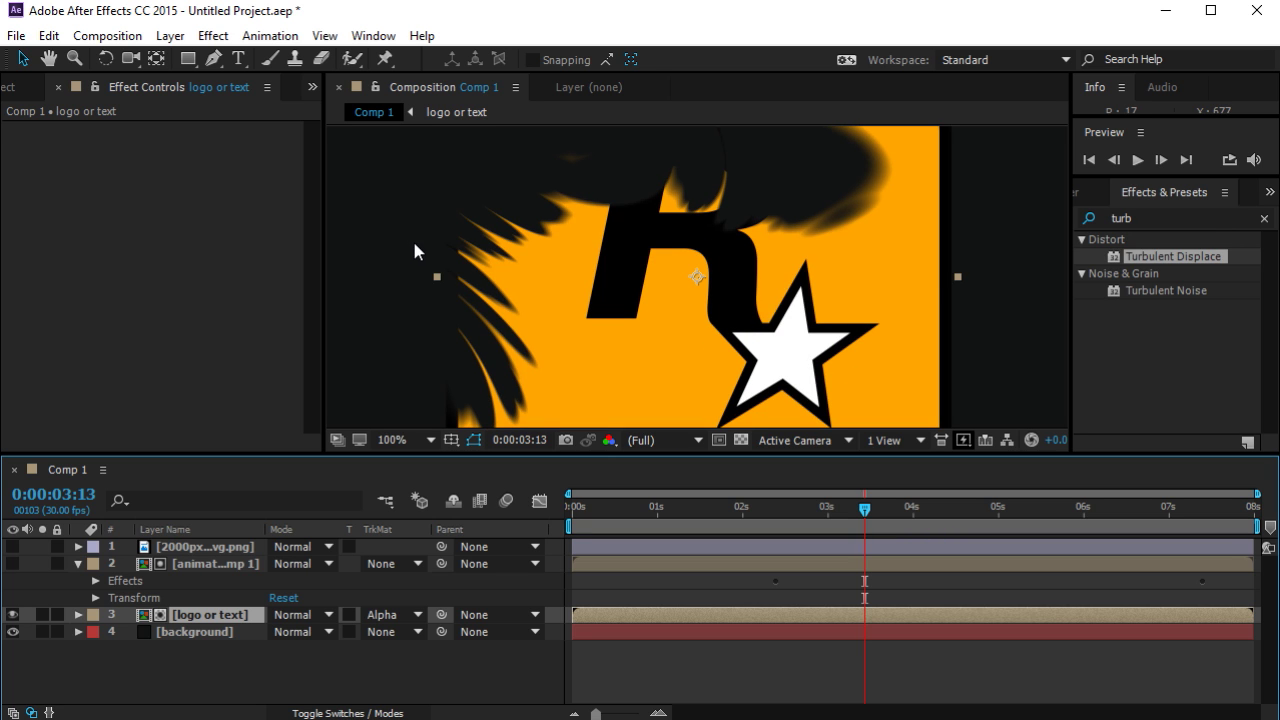
{"action": "key", "text": "comma"}
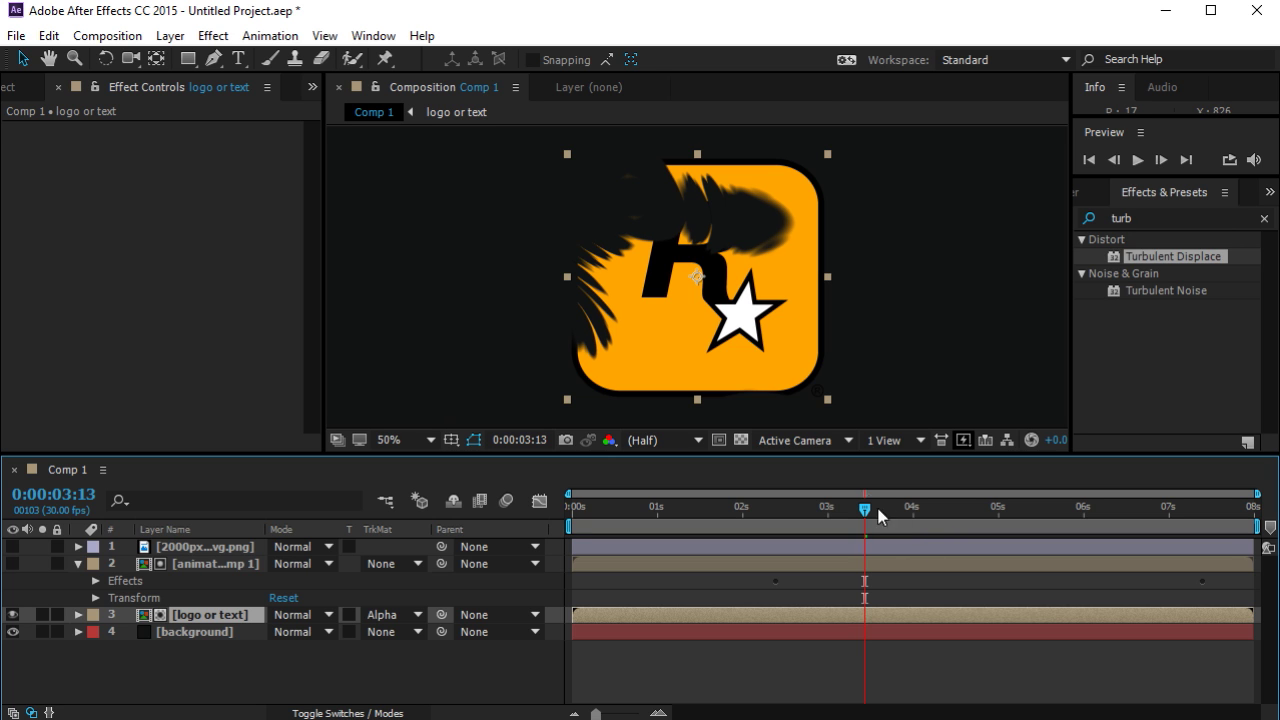
{"action": "mouse_move", "coordinate": [865, 508]}
{"action": "left_mouse_down"}
{"action": "mouse_move", "coordinate": [797, 512]}
{"action": "mouse_move", "coordinate": [888, 518]}
{"action": "mouse_move", "coordinate": [823, 518]}
{"action": "mouse_move", "coordinate": [855, 512]}
{"action": "left_mouse_up"}
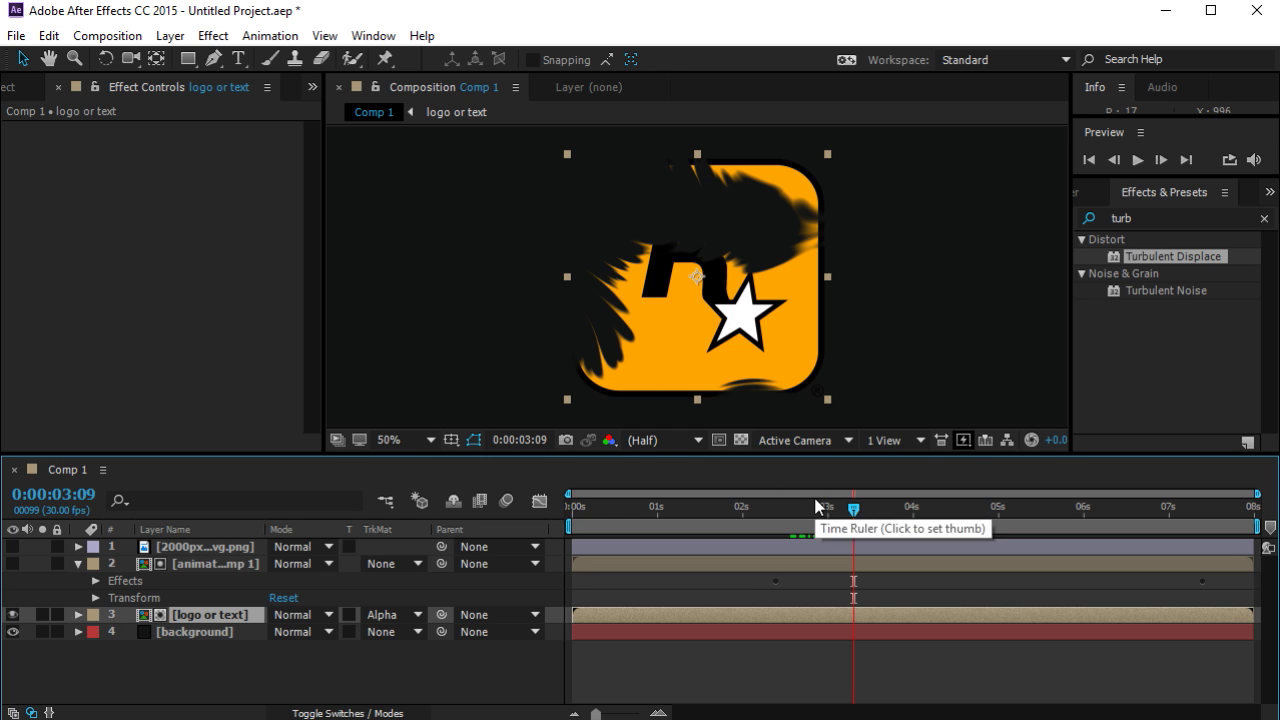
{"action": "mouse_move", "coordinate": [853, 512]}
{"action": "left_mouse_down"}
{"action": "mouse_move", "coordinate": [808, 513]}
{"action": "mouse_move", "coordinate": [886, 513]}
{"action": "mouse_move", "coordinate": [826, 512]}
{"action": "mouse_move", "coordinate": [867, 512]}
{"action": "left_mouse_up"}
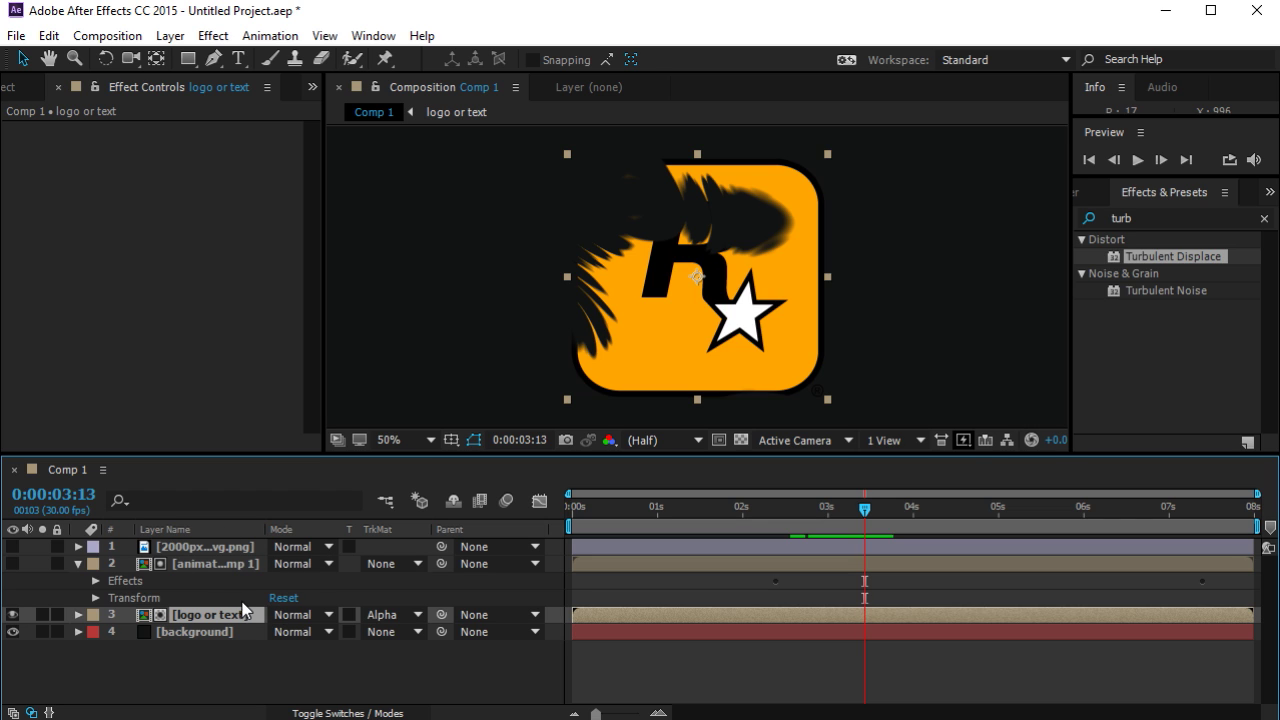
Pre-compose the hidden Rockstar logo PNG layer as "logo 2", leaving all attributes in Comp 1.
{"action": "left_click", "coordinate": [193, 548]}
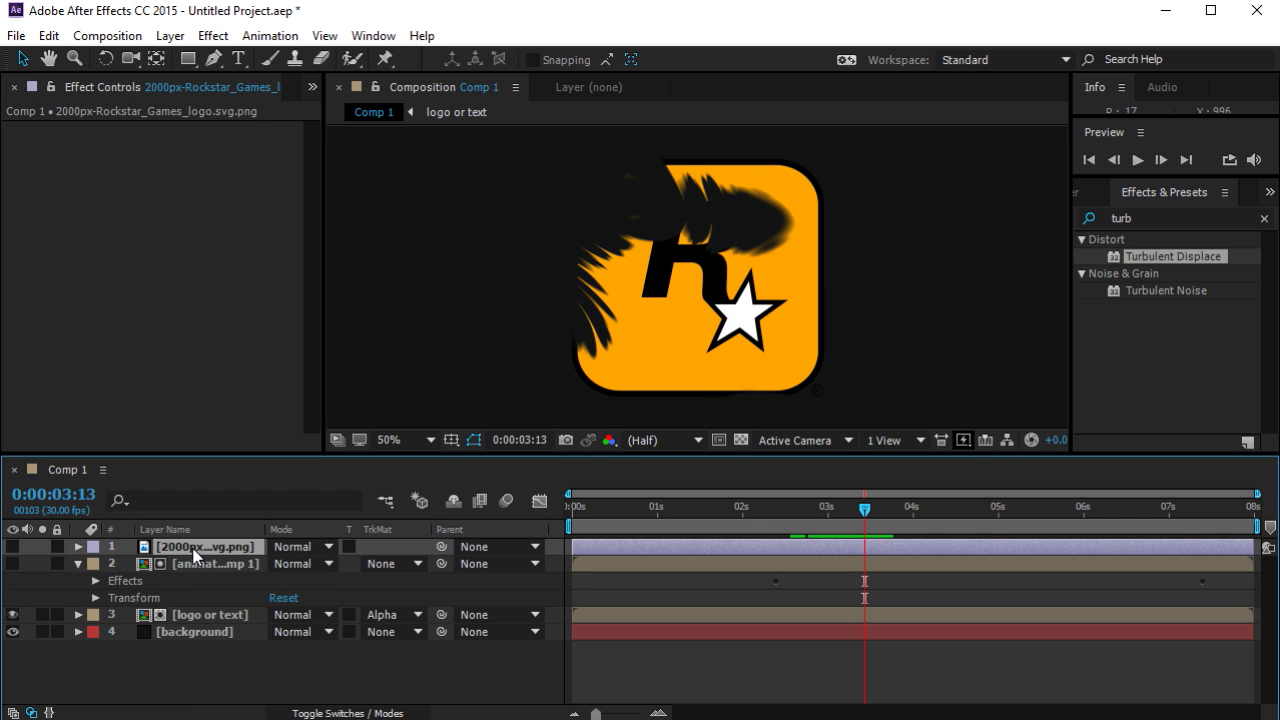
{"action": "right_click", "coordinate": [193, 548]}
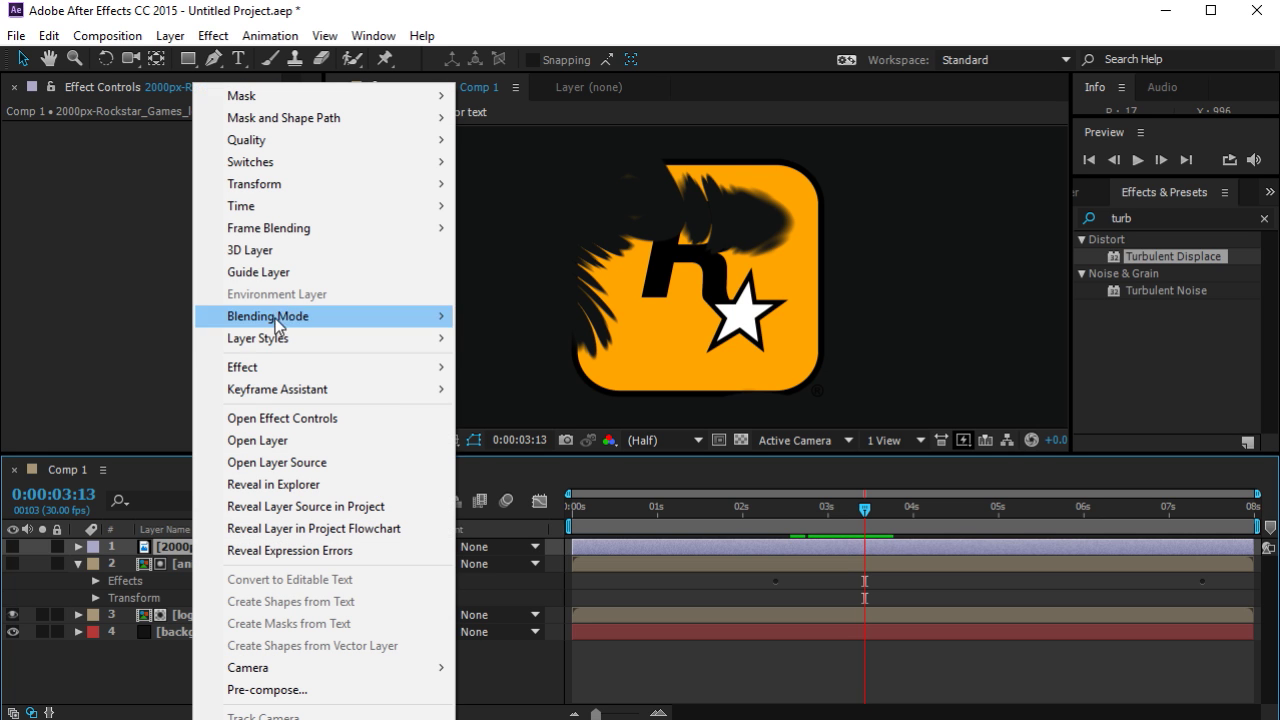
{"action": "left_click", "coordinate": [281, 691]}
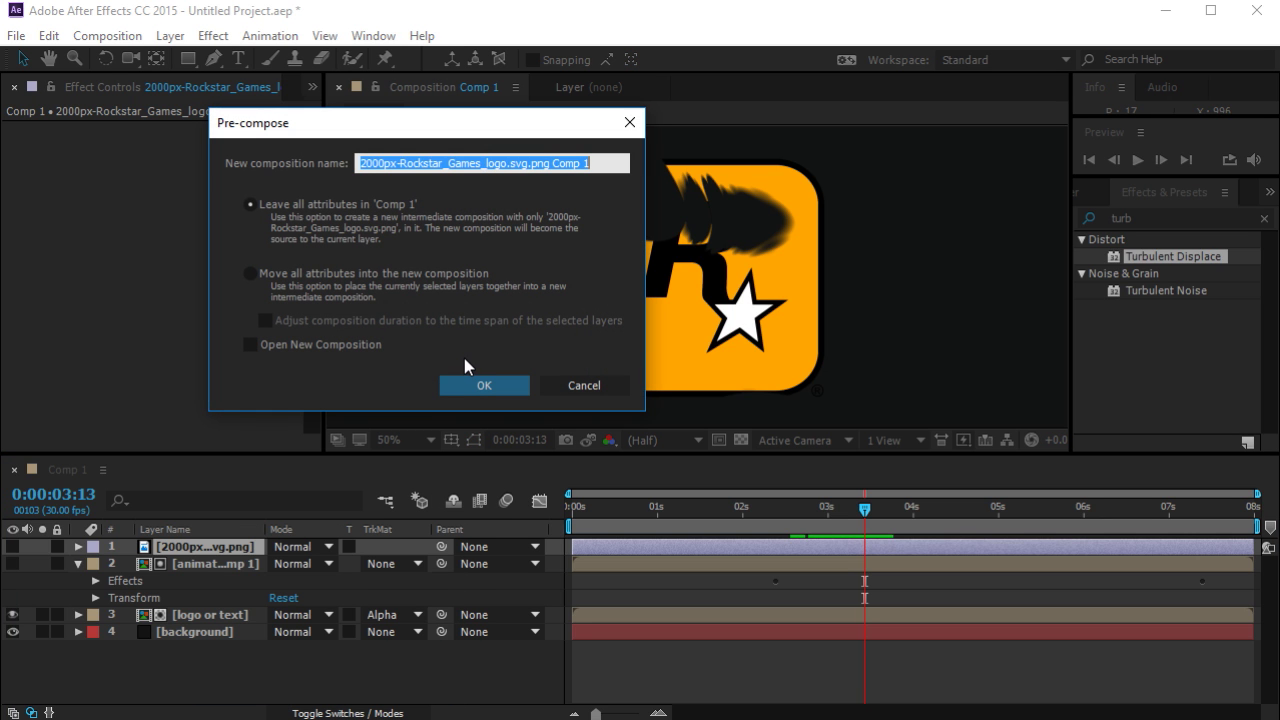
{"action": "type", "text": "logo 2"}
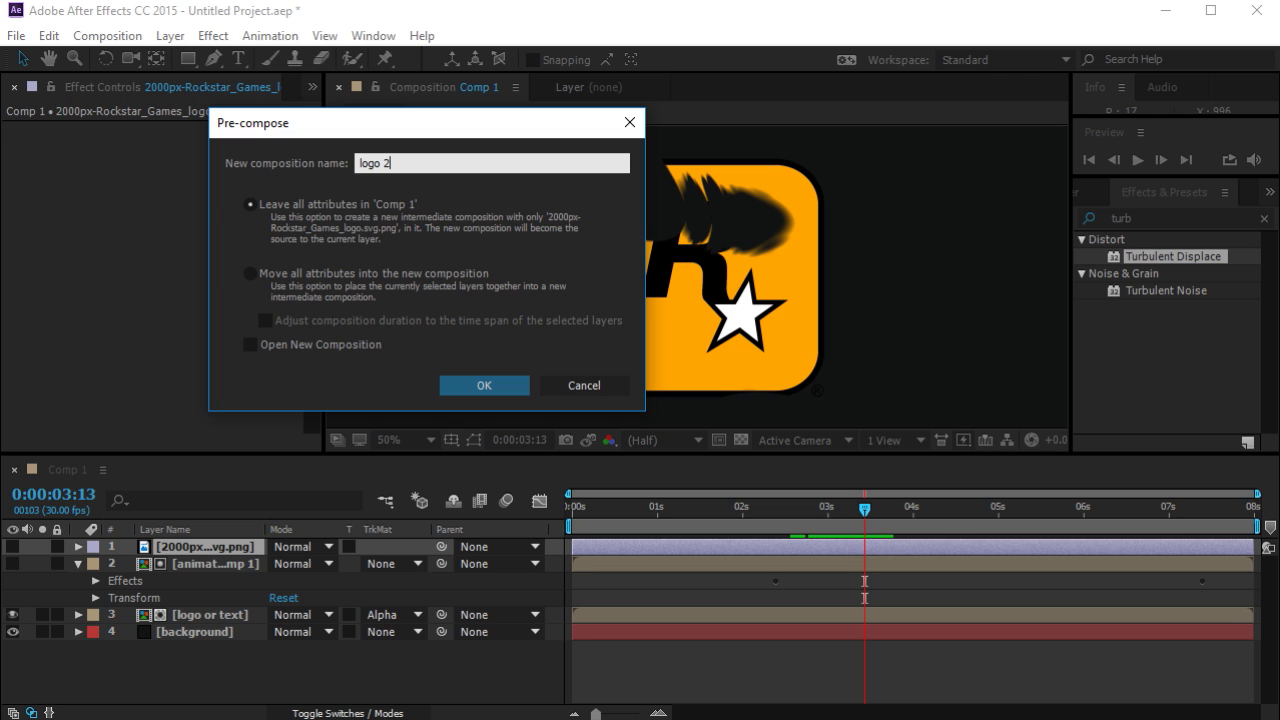
{"action": "key", "text": "Return"}
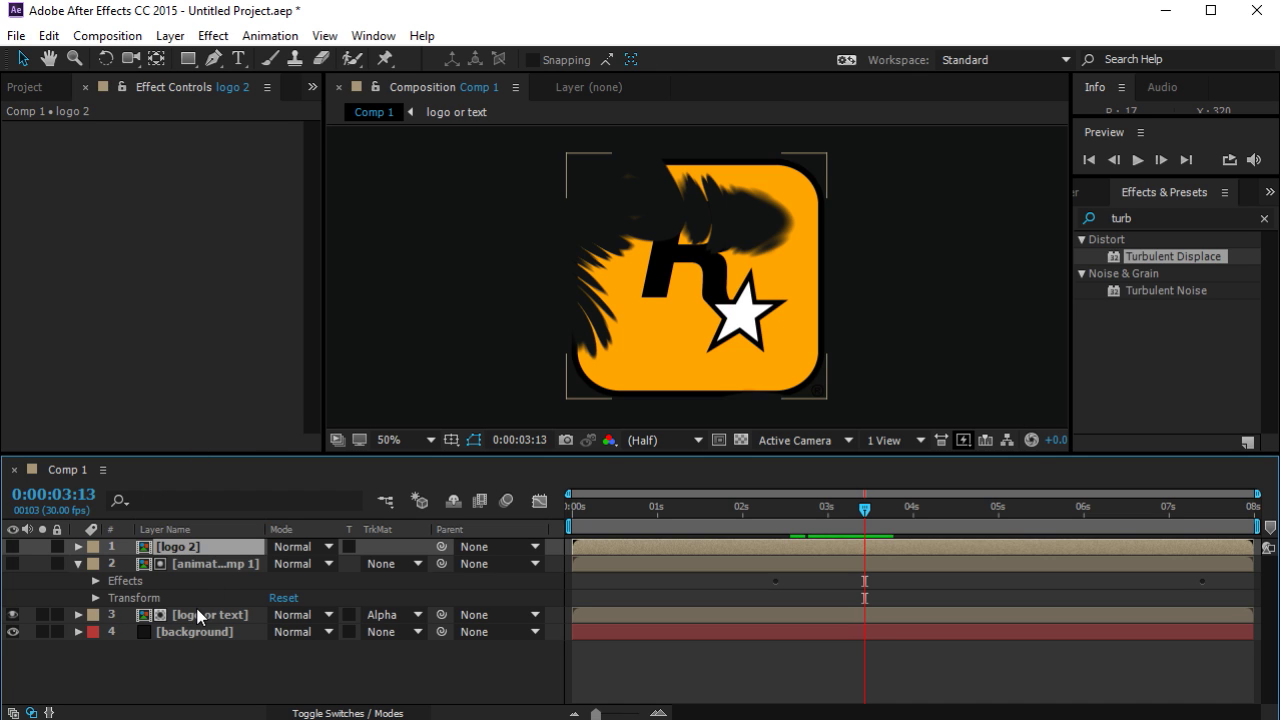
Collapse and duplicate the animation Comp 1 layer, check the copy's appearance, and leave it hidden.
{"action": "left_click", "coordinate": [77, 564]}
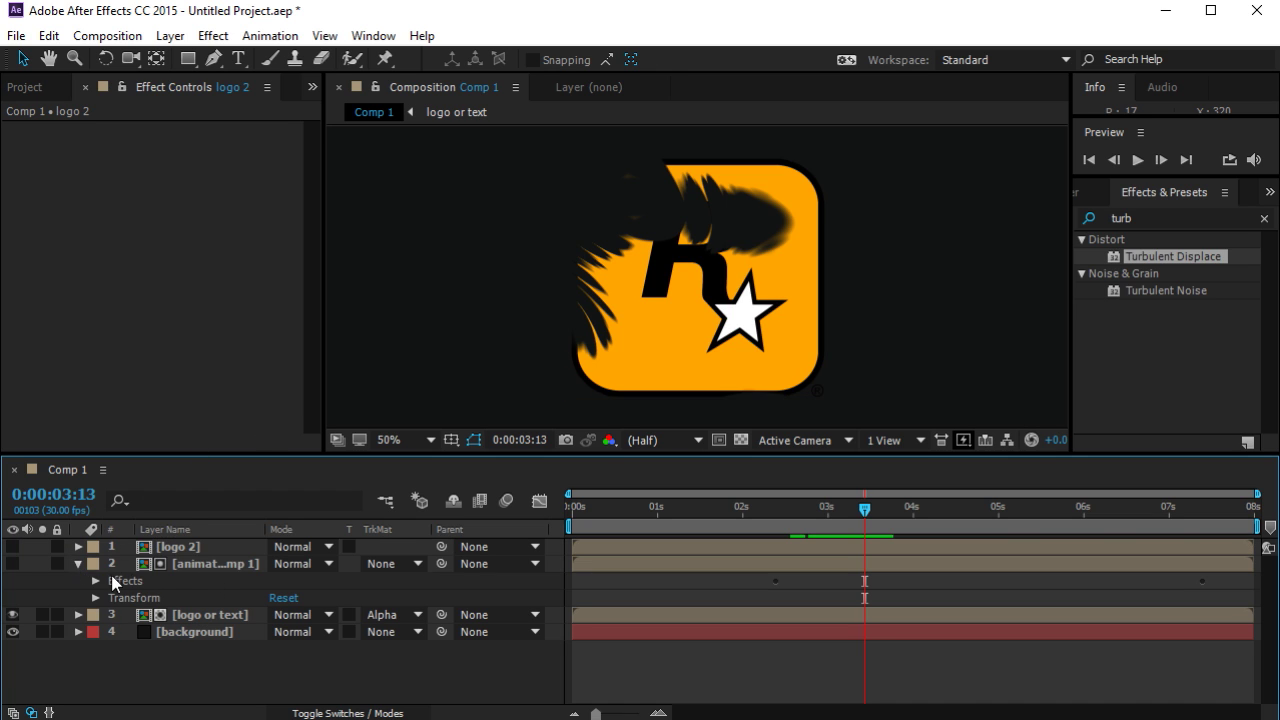
{"action": "left_click", "coordinate": [79, 563]}
{"action": "left_click", "coordinate": [182, 566]}
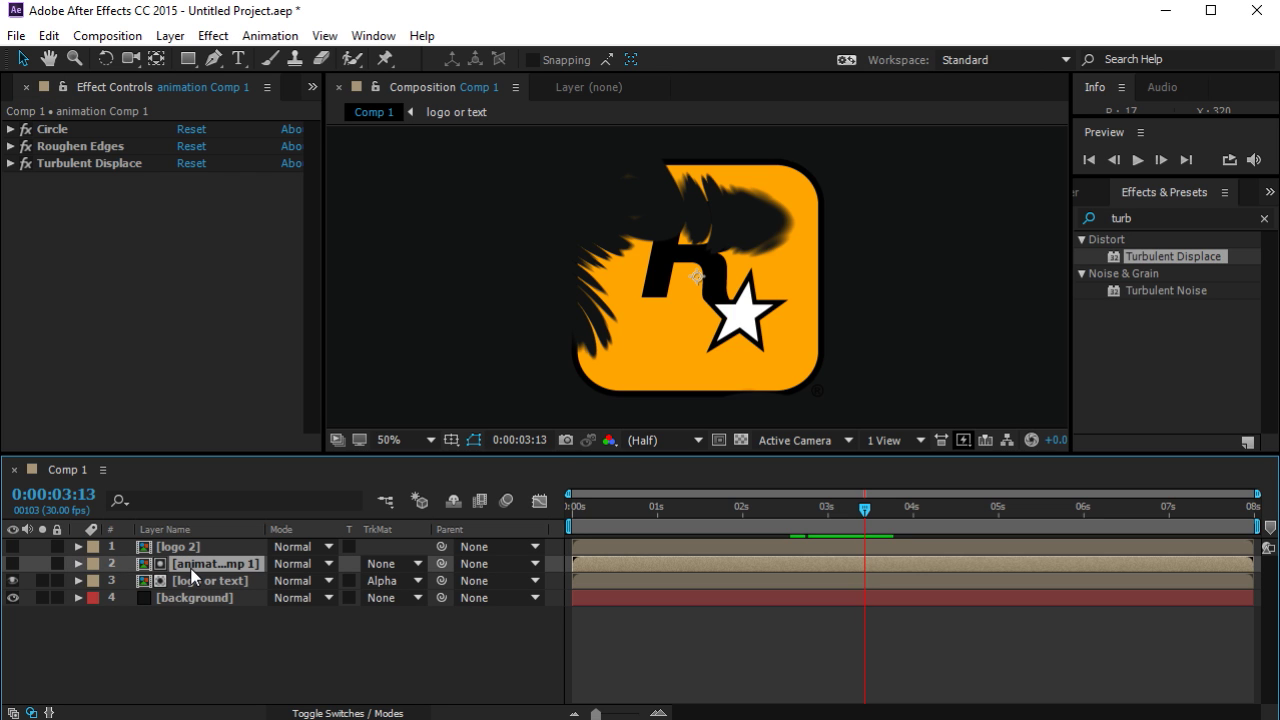
{"action": "key", "text": "ctrl+d"}
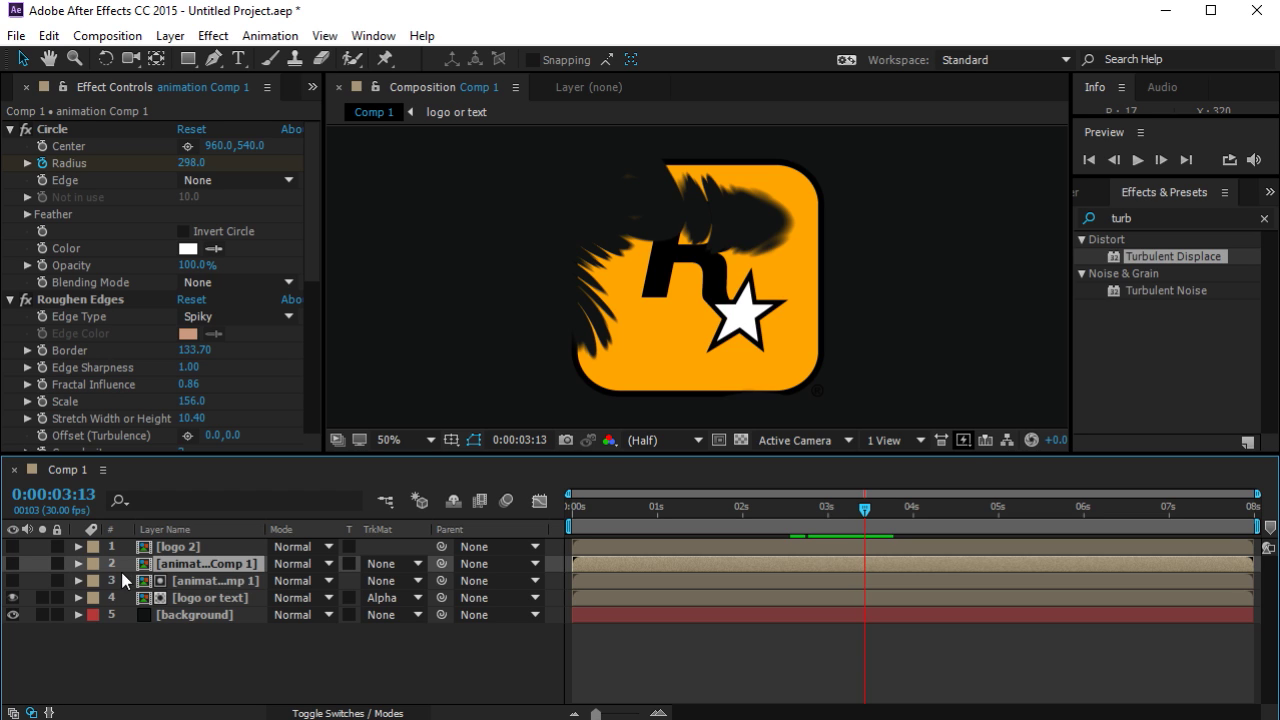
{"action": "left_click", "coordinate": [12, 564]}
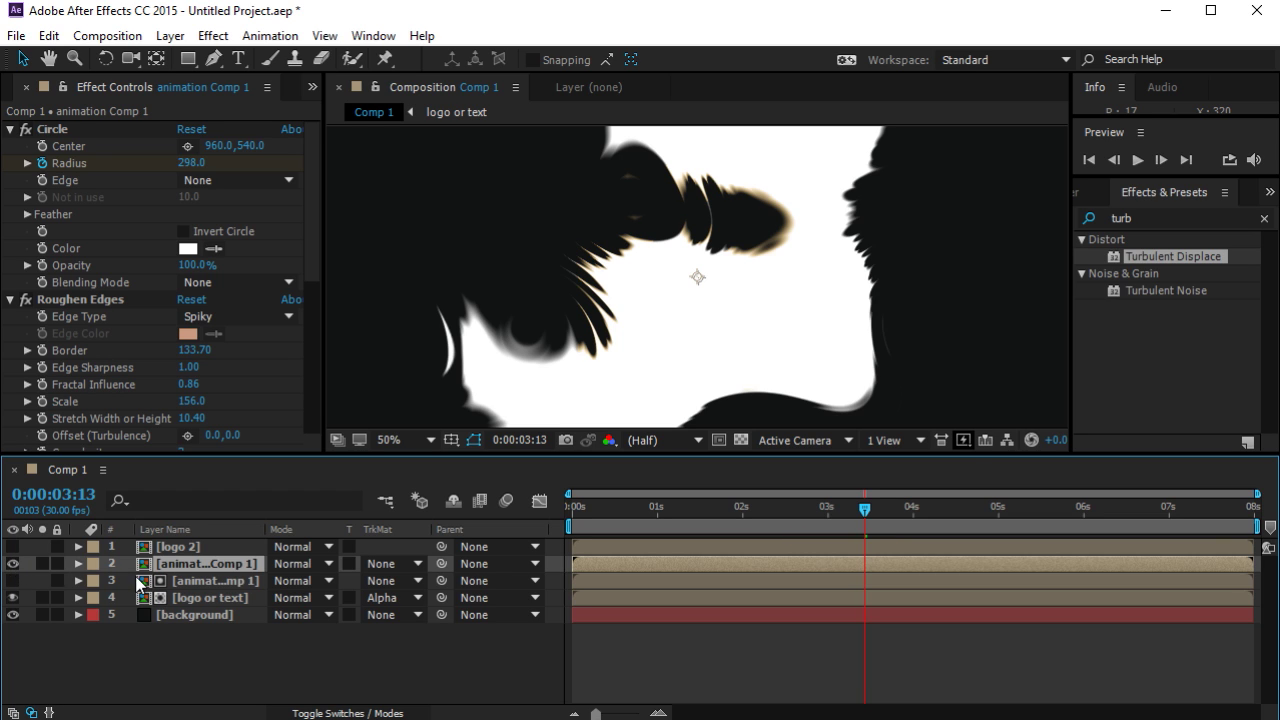
{"action": "left_click", "coordinate": [12, 564]}
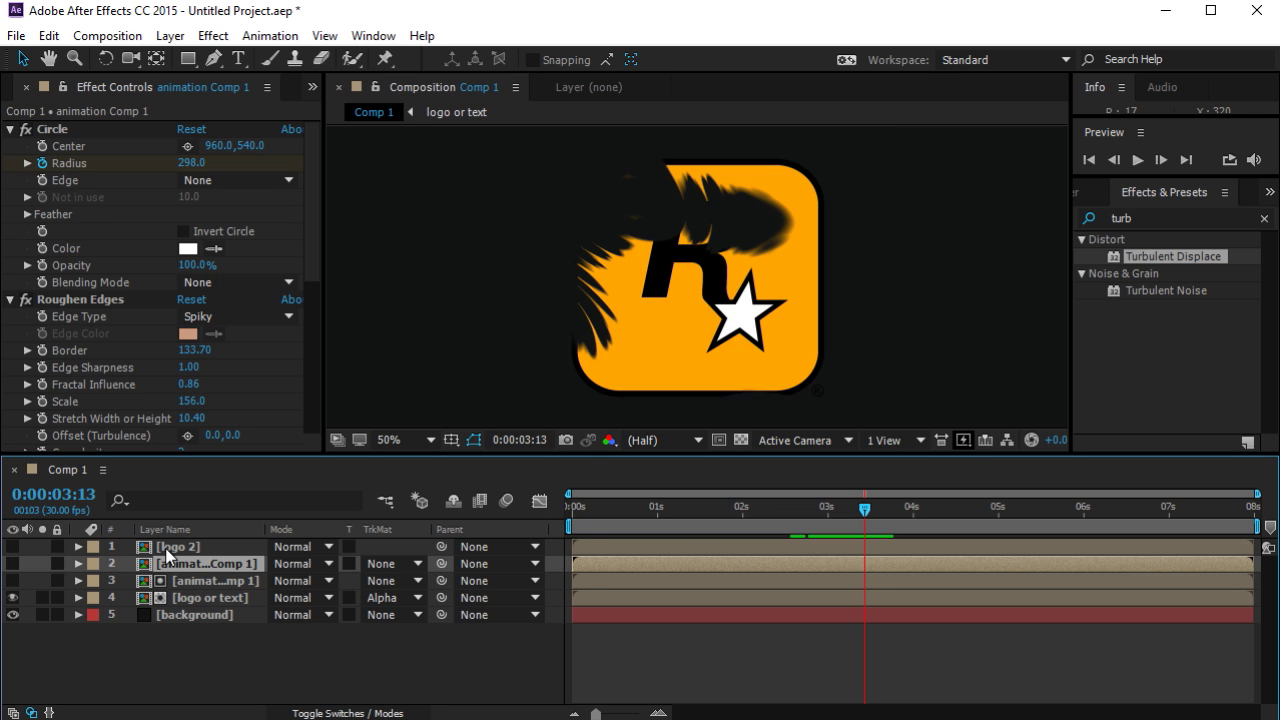
Add a Gradient Overlay layer style to the logo 2 layer and expand its settings.
{"action": "left_click", "coordinate": [168, 550]}
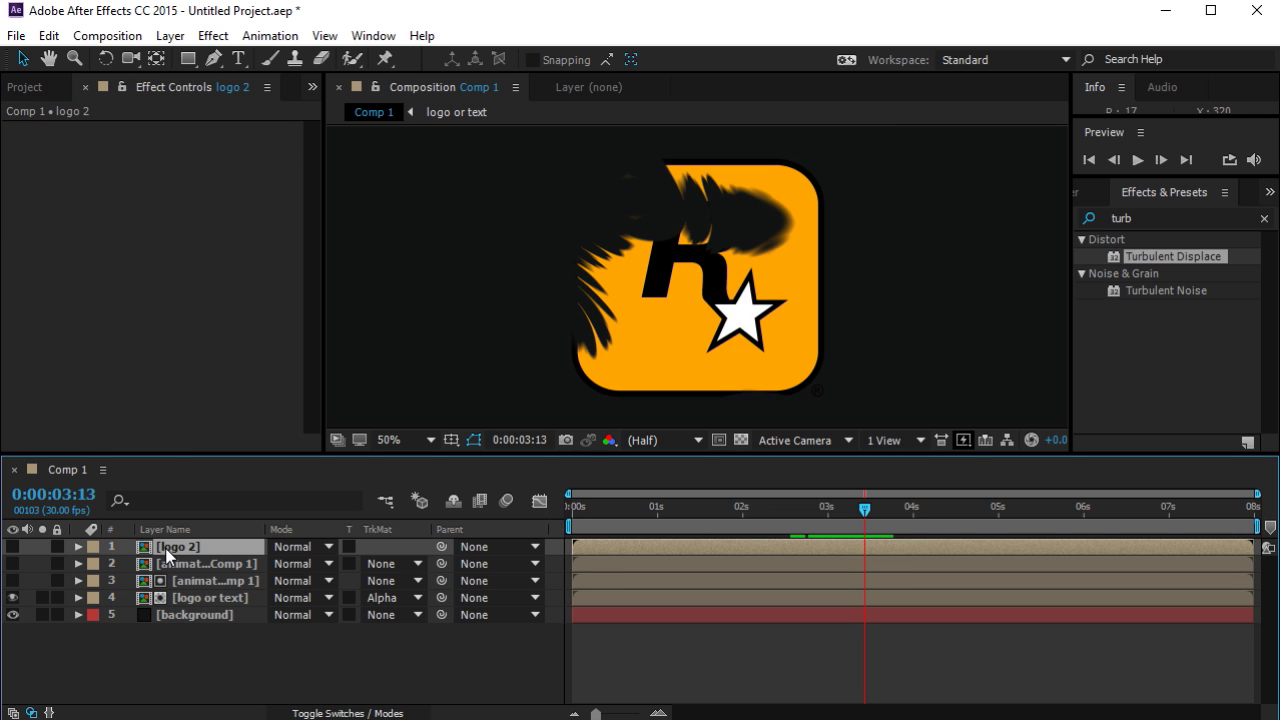
{"action": "right_click", "coordinate": [167, 555]}
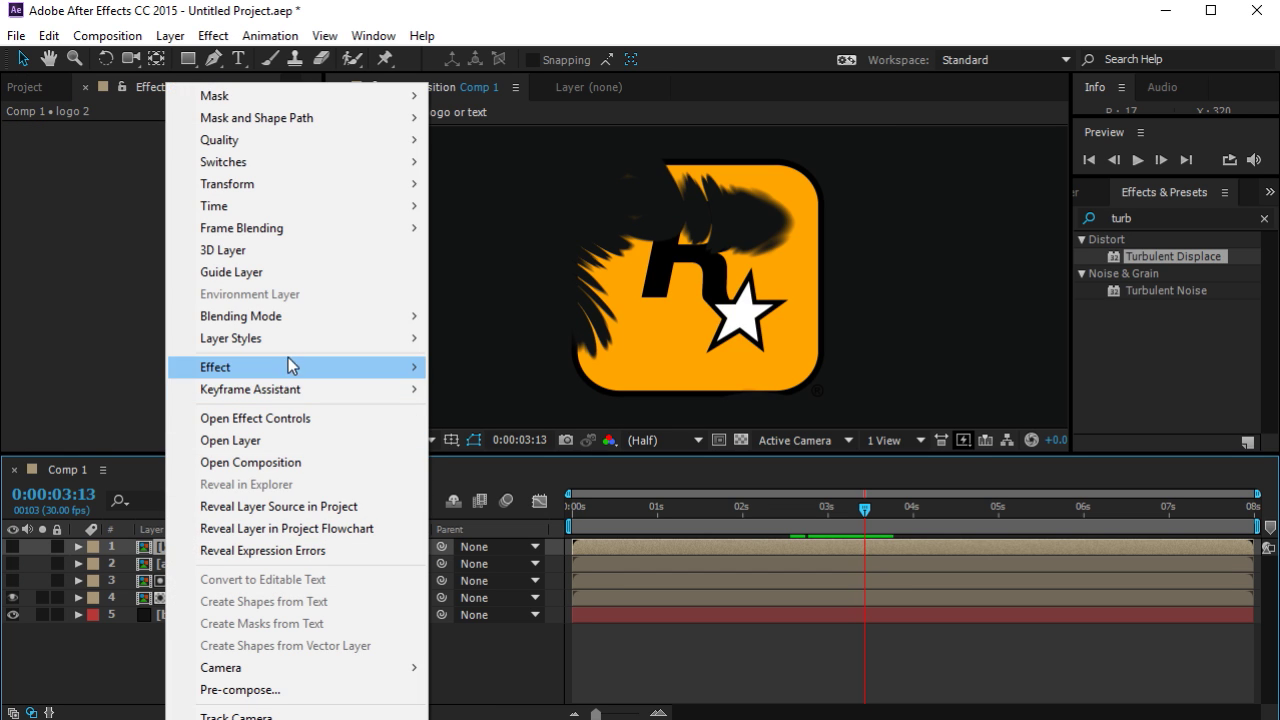
{"action": "mouse_move", "coordinate": [303, 345]}
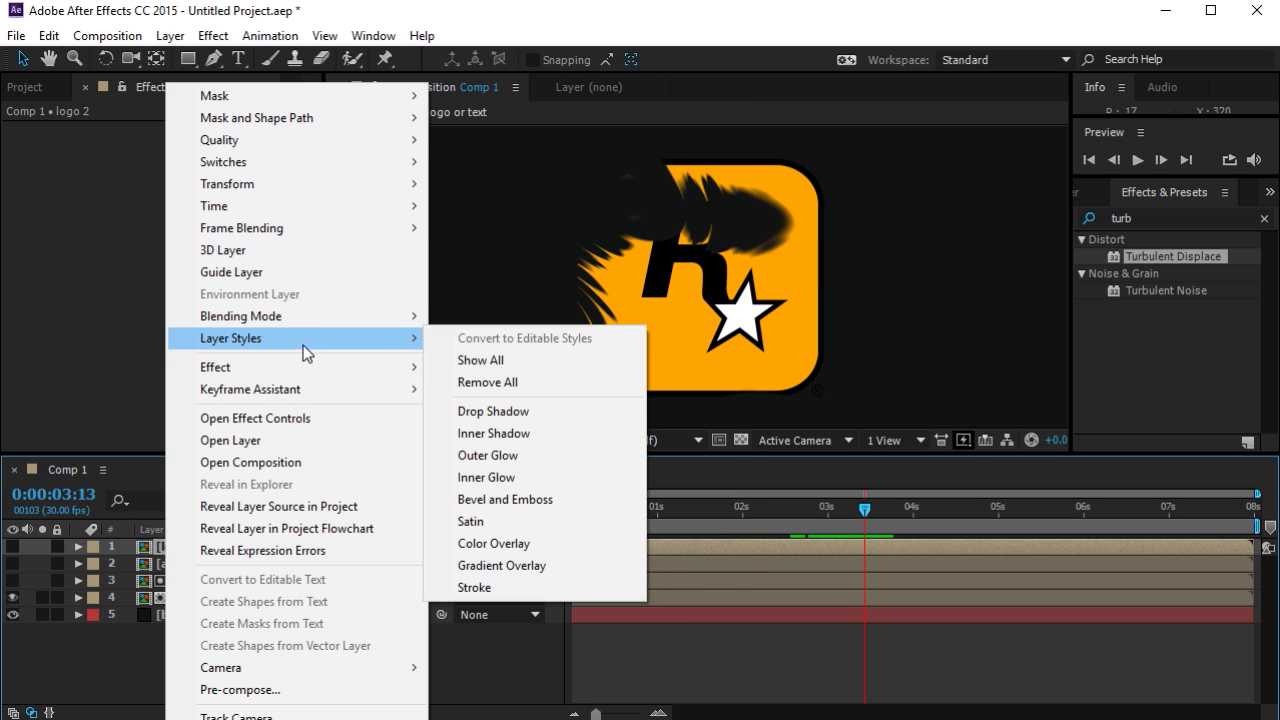
{"action": "left_click", "coordinate": [545, 565]}
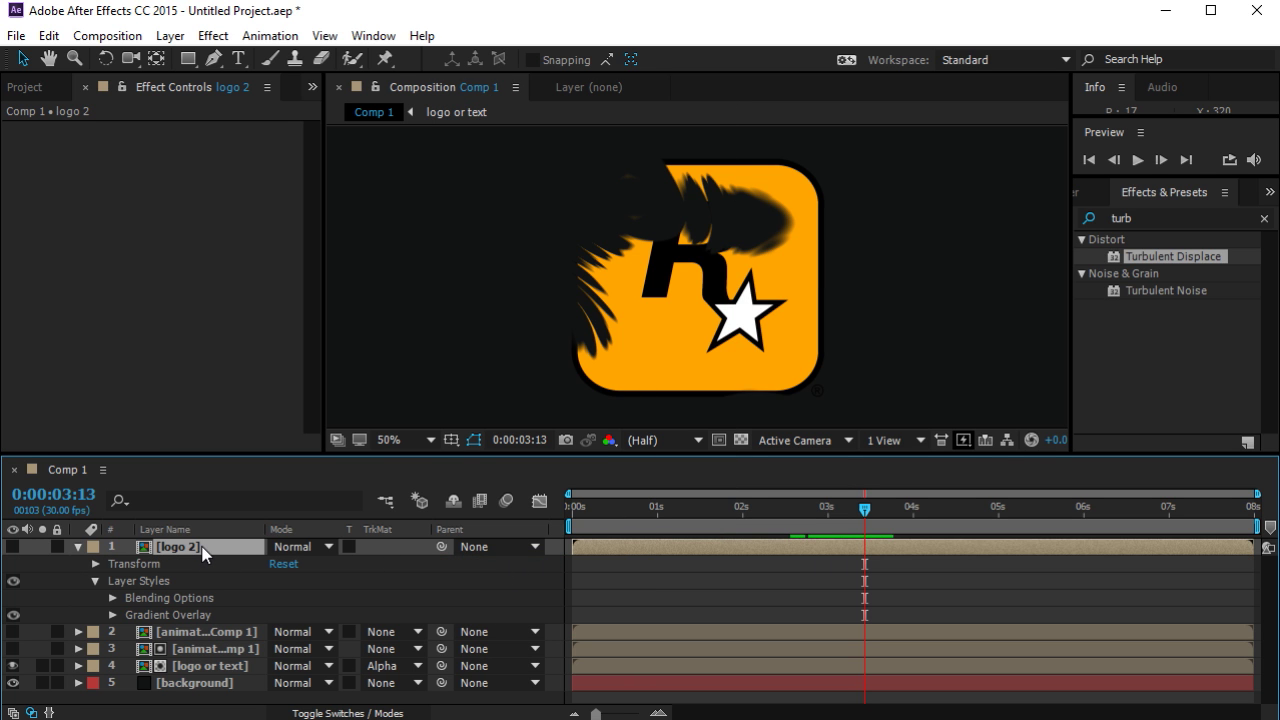
{"action": "left_click", "coordinate": [112, 615]}
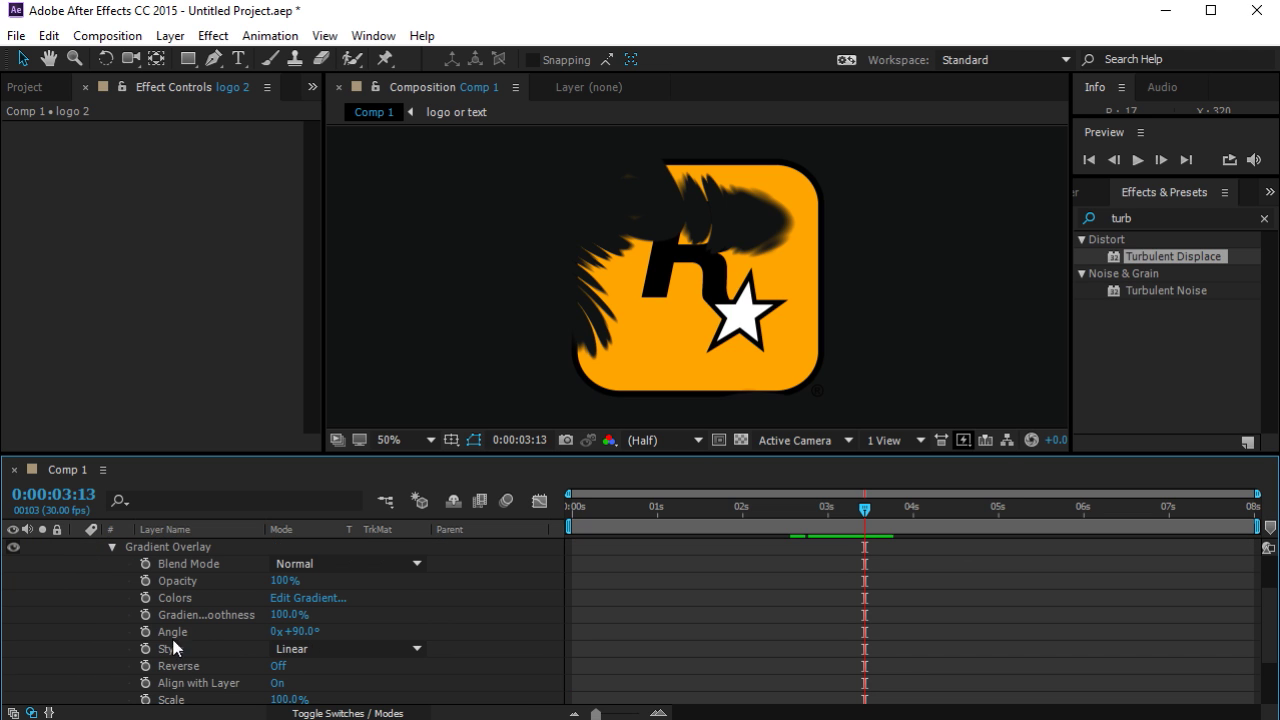
Edit the Gradient Overlay colors on logo 2 to run from red F60A0A to a bright blue with hue 232°.
{"action": "left_click", "coordinate": [334, 600]}
{"action": "left_click_drag", "start_coordinate": [142, 150], "coordinate": [131, 141]}
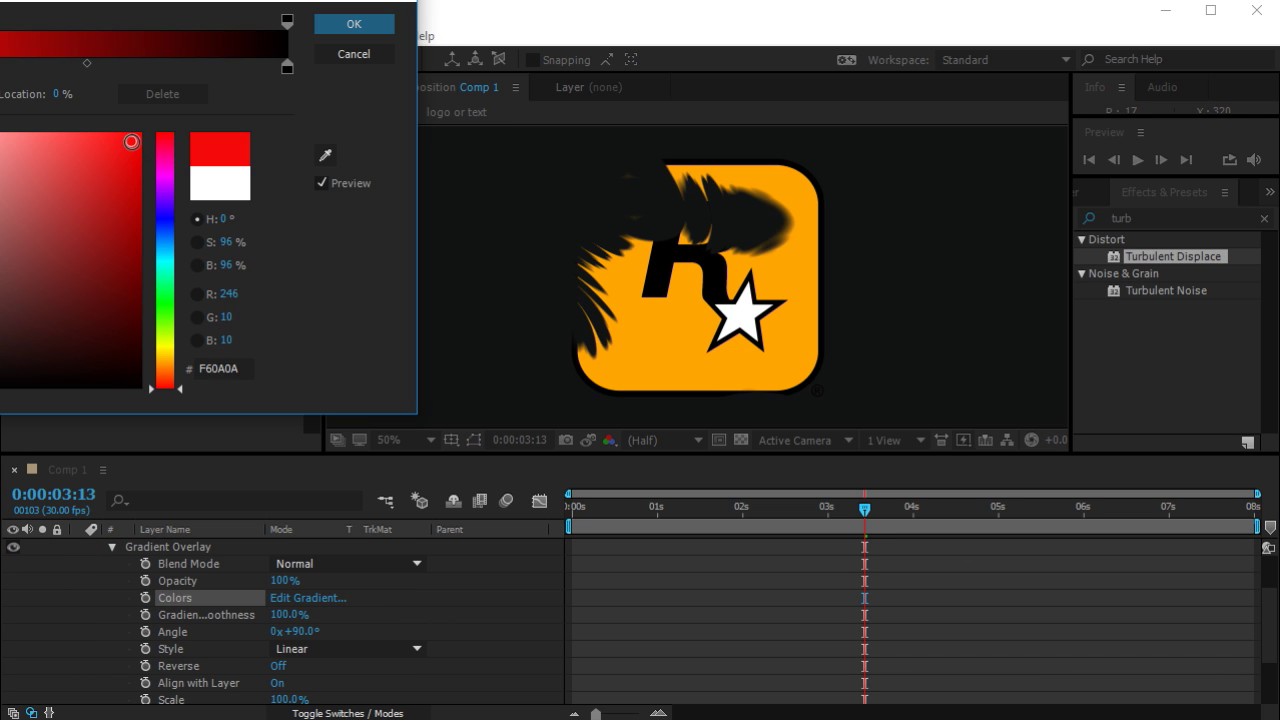
{"action": "left_click", "coordinate": [287, 66]}
{"action": "left_click", "coordinate": [167, 226]}
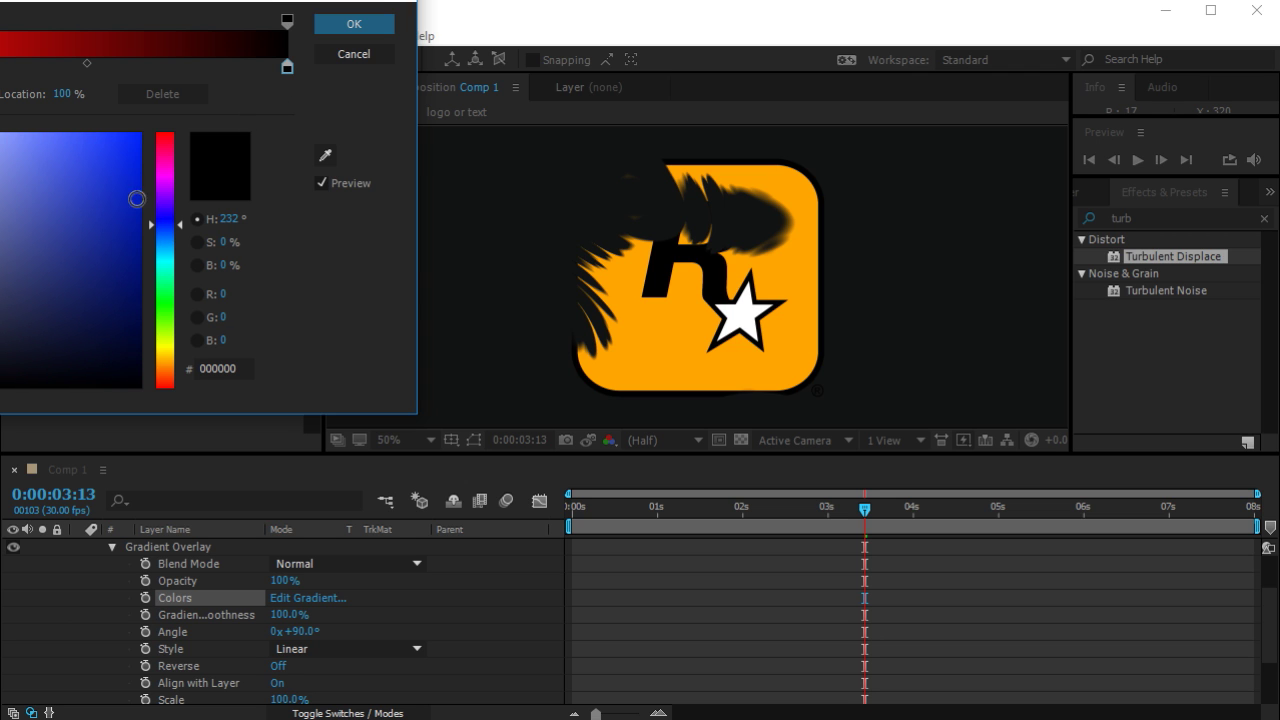
{"action": "left_click_drag", "start_coordinate": [134, 200], "coordinate": [132, 165]}
{"action": "left_click", "coordinate": [354, 25]}
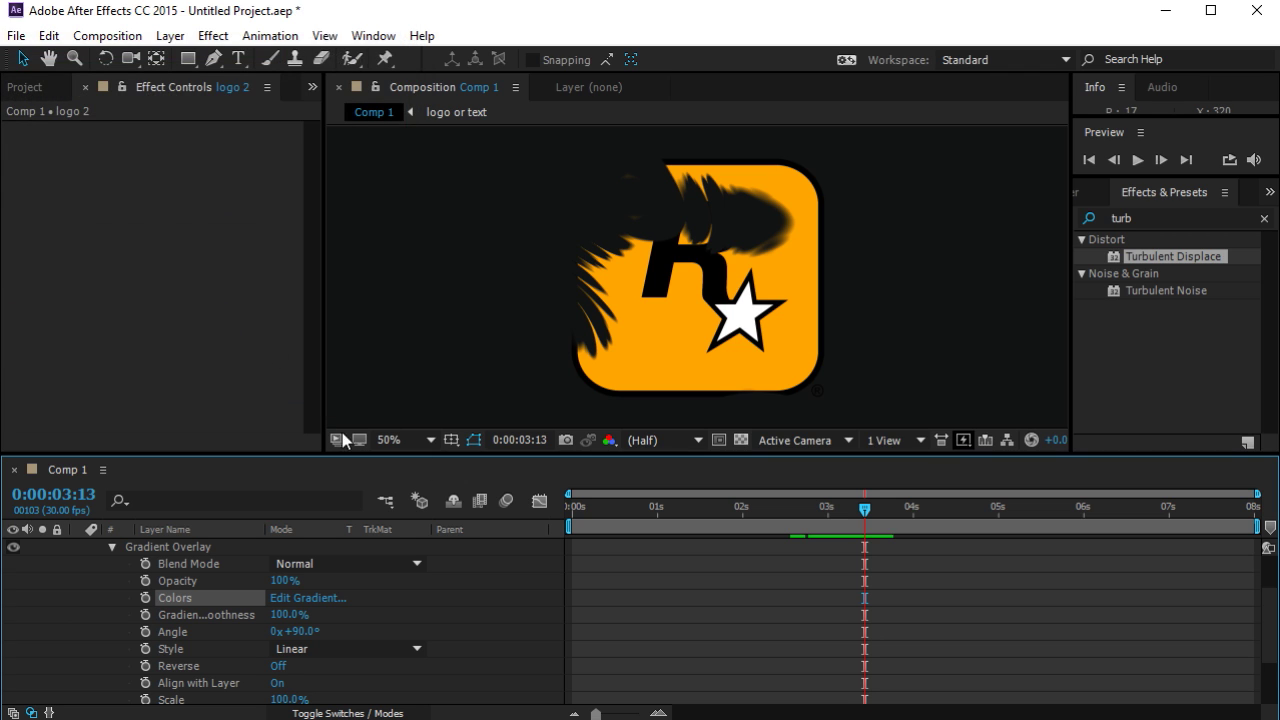
{"action": "scroll", "coordinate": [111, 626], "scroll_direction": "up", "scroll_amount": 2}
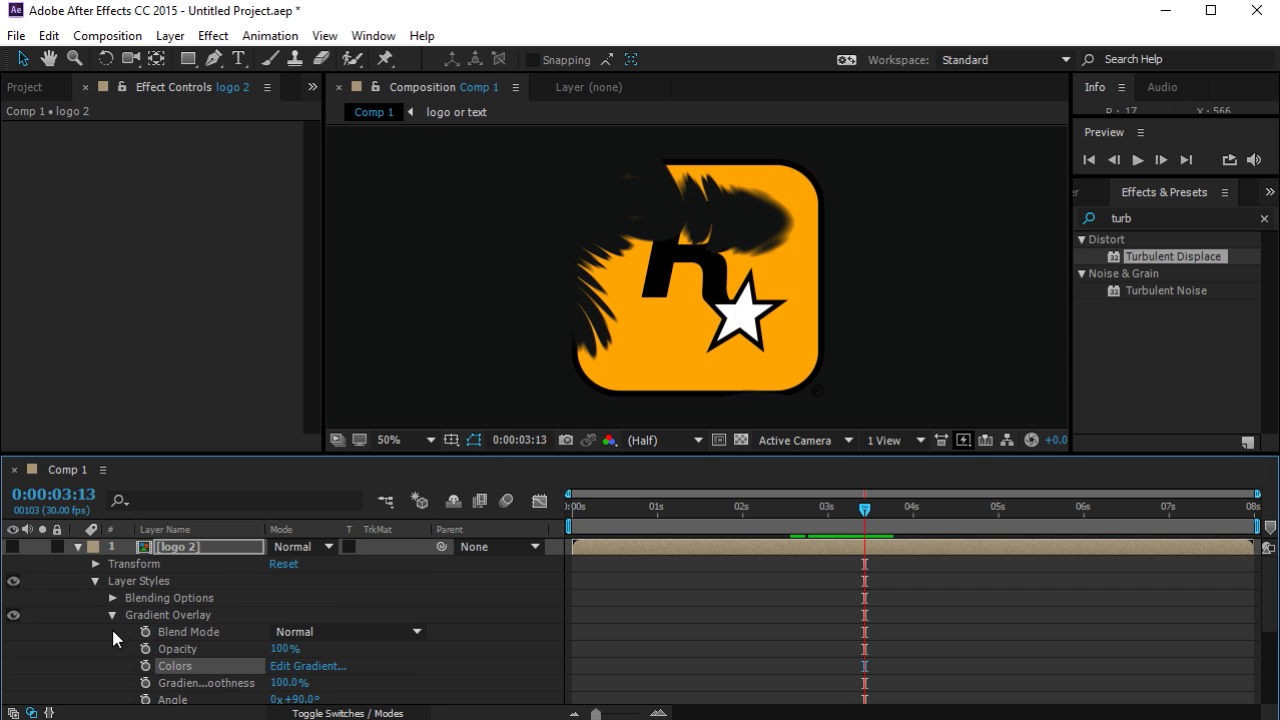
Collapse the logo 2 layer, make it visible, and scrub through the composition to check its gradient.
{"action": "left_click", "coordinate": [78, 547]}
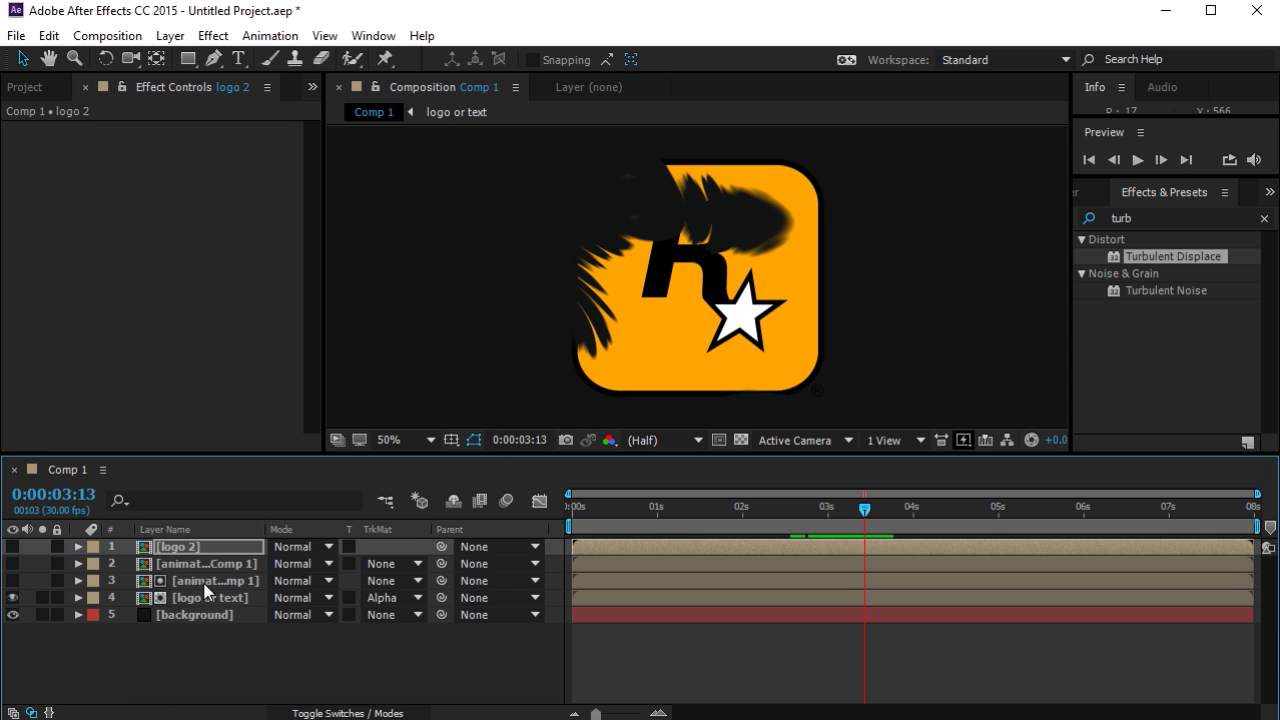
{"action": "left_click", "coordinate": [12, 547]}
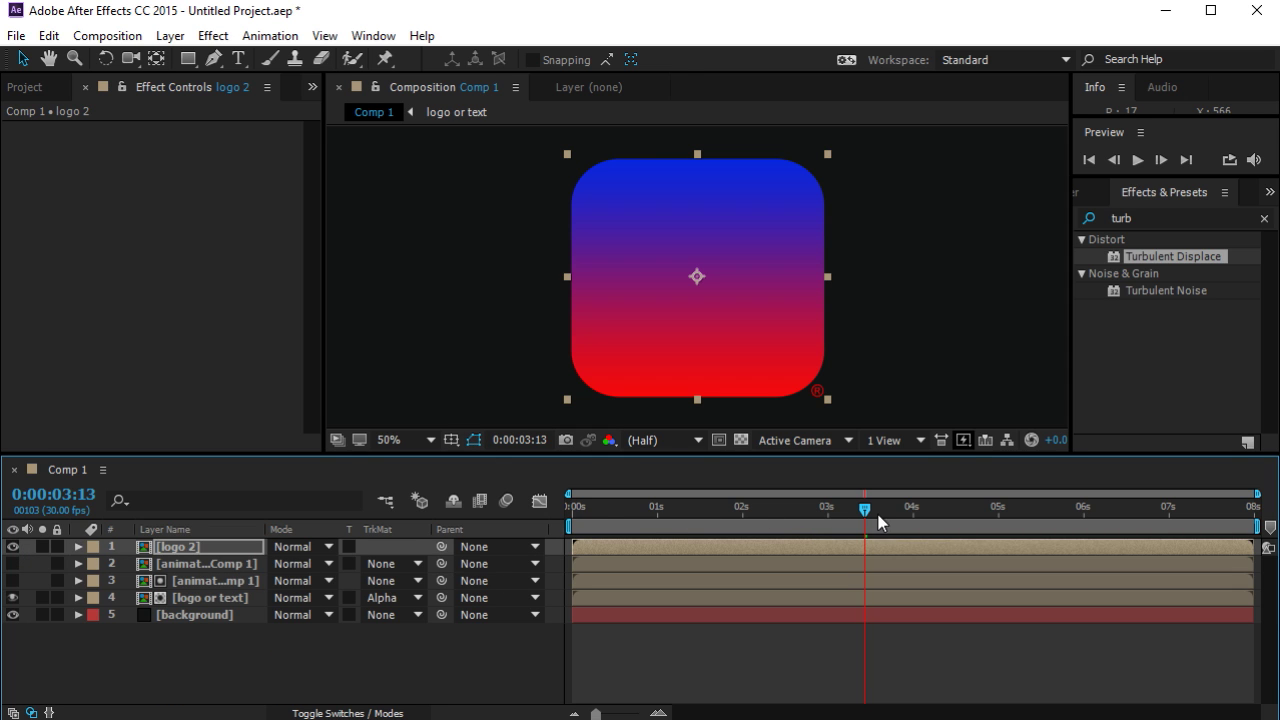
{"action": "left_click_drag", "start_coordinate": [866, 509], "coordinate": [697, 520]}
{"action": "left_click_drag", "start_coordinate": [635, 517], "coordinate": [814, 514]}
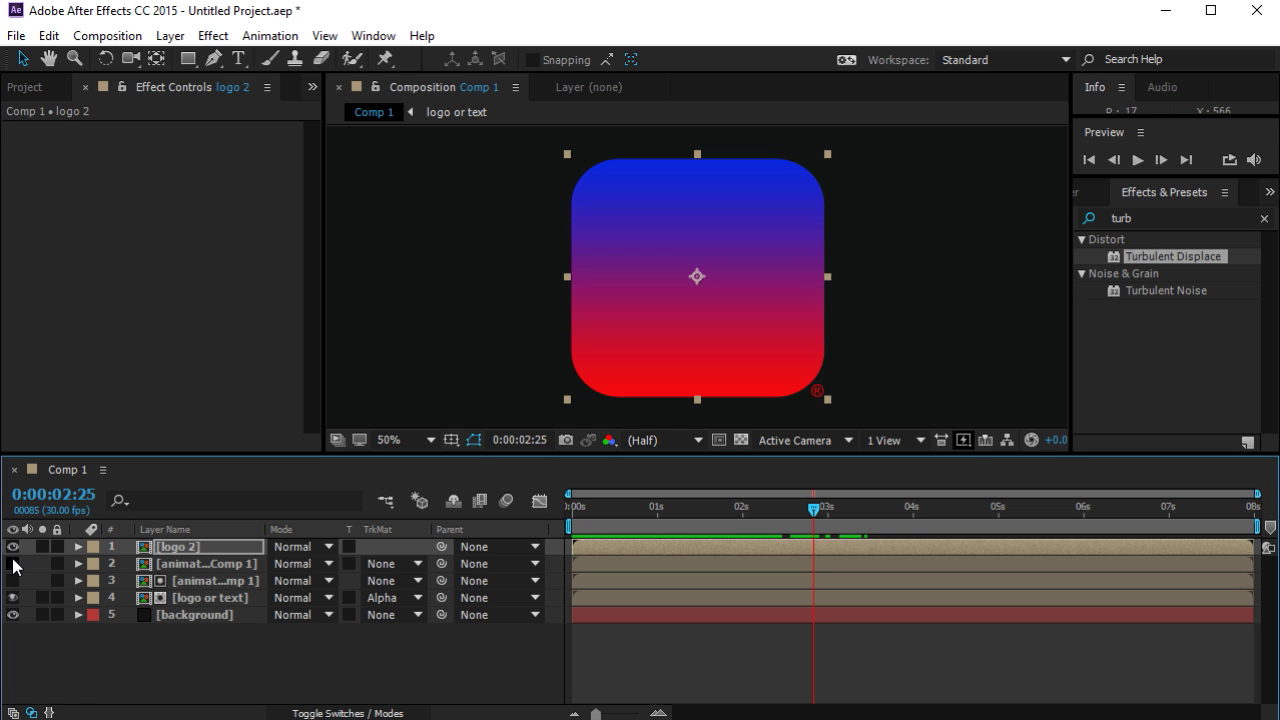
Move the duplicate animation Comp 1 layer directly above logo 2, compare both layers' visibility, and leave only the animation copy hidden.
{"action": "left_click", "coordinate": [233, 568]}
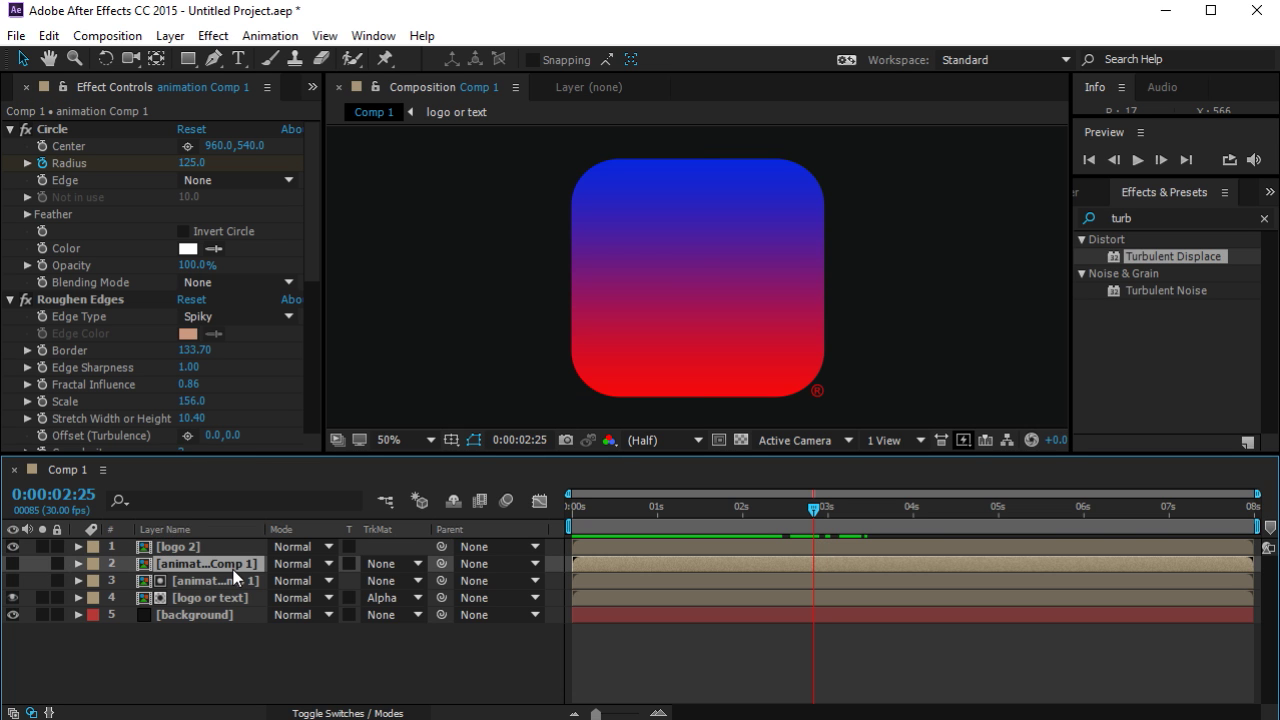
{"action": "left_click_drag", "start_coordinate": [200, 570], "coordinate": [185, 545]}
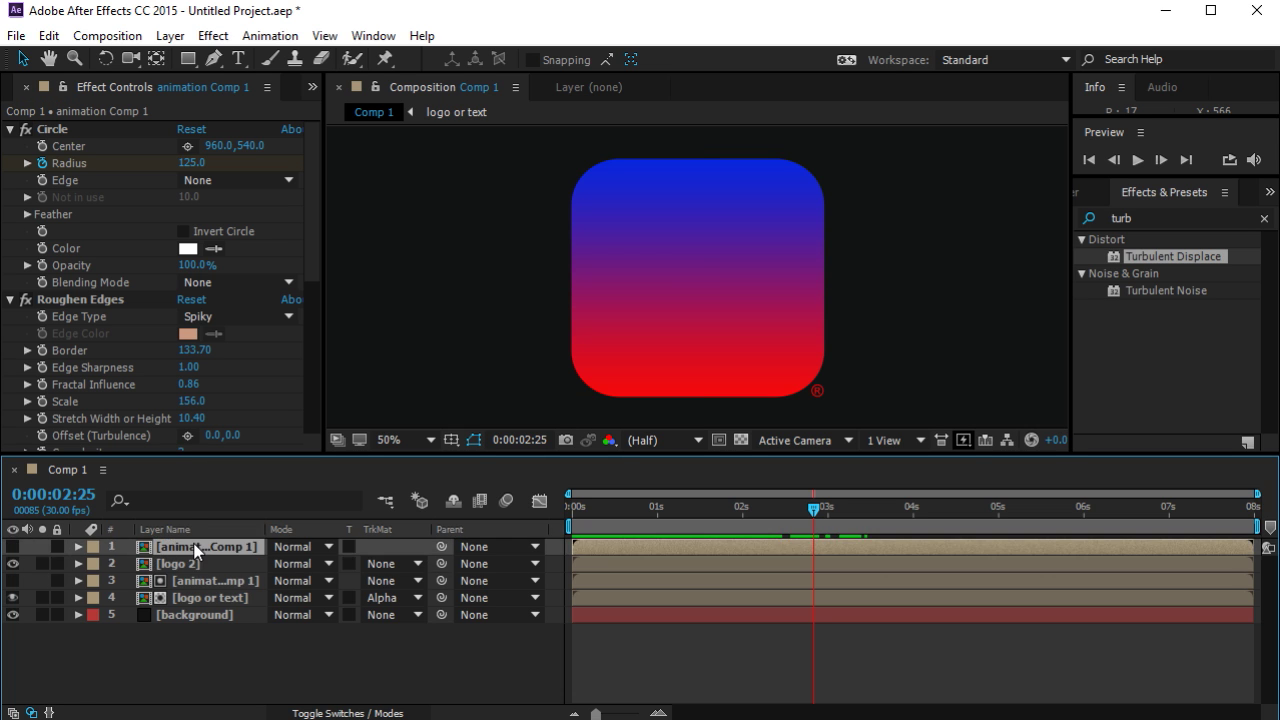
{"action": "left_click", "coordinate": [12, 563]}
{"action": "left_click", "coordinate": [12, 547]}
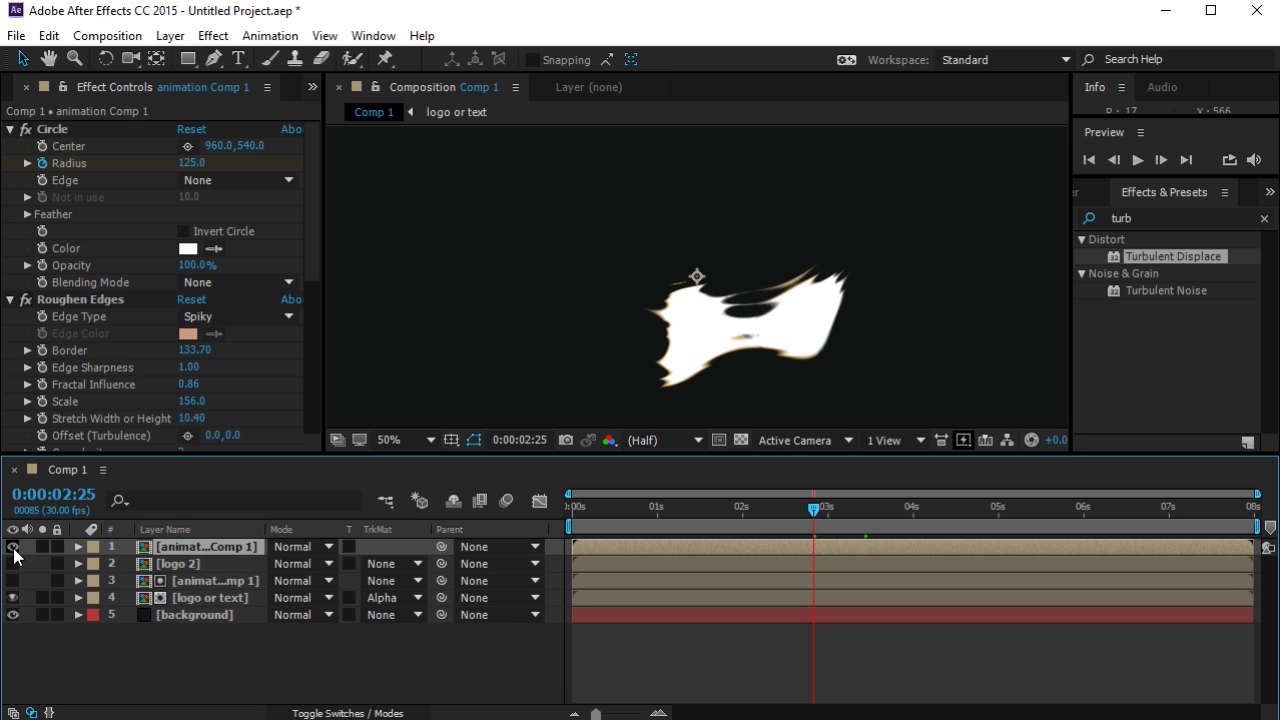
{"action": "left_click", "coordinate": [12, 563]}
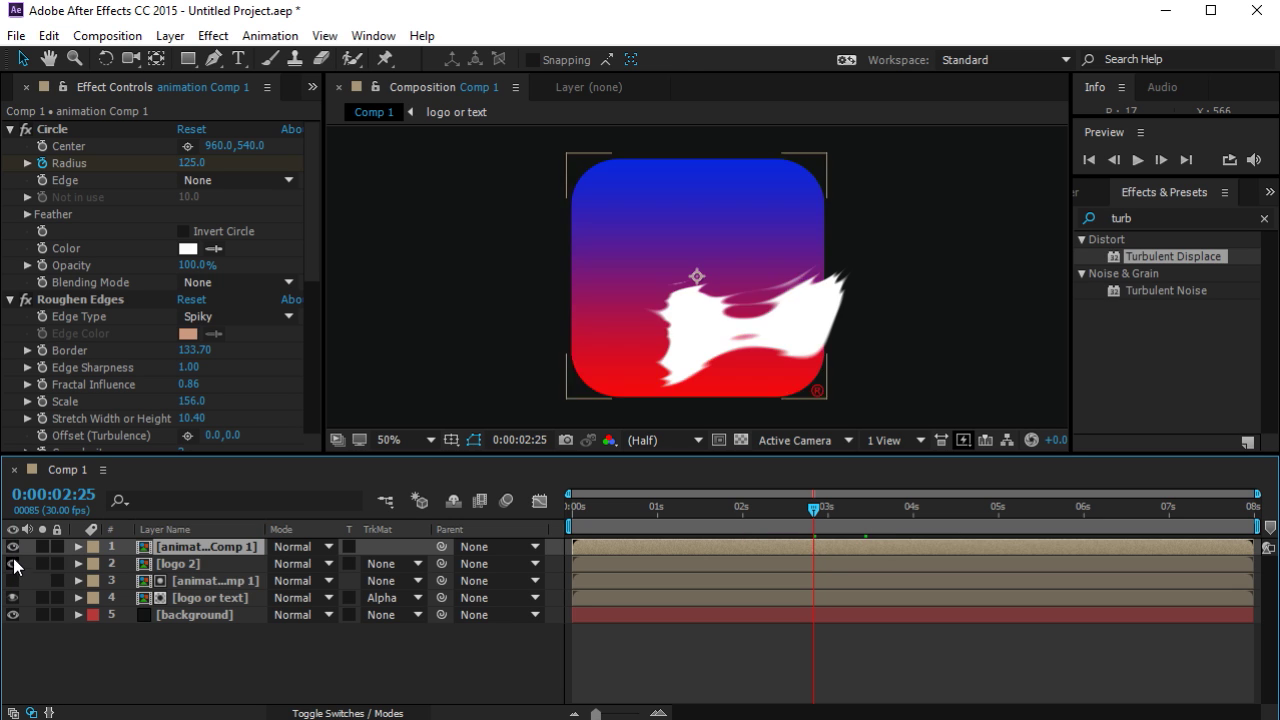
{"action": "left_click", "coordinate": [12, 547]}
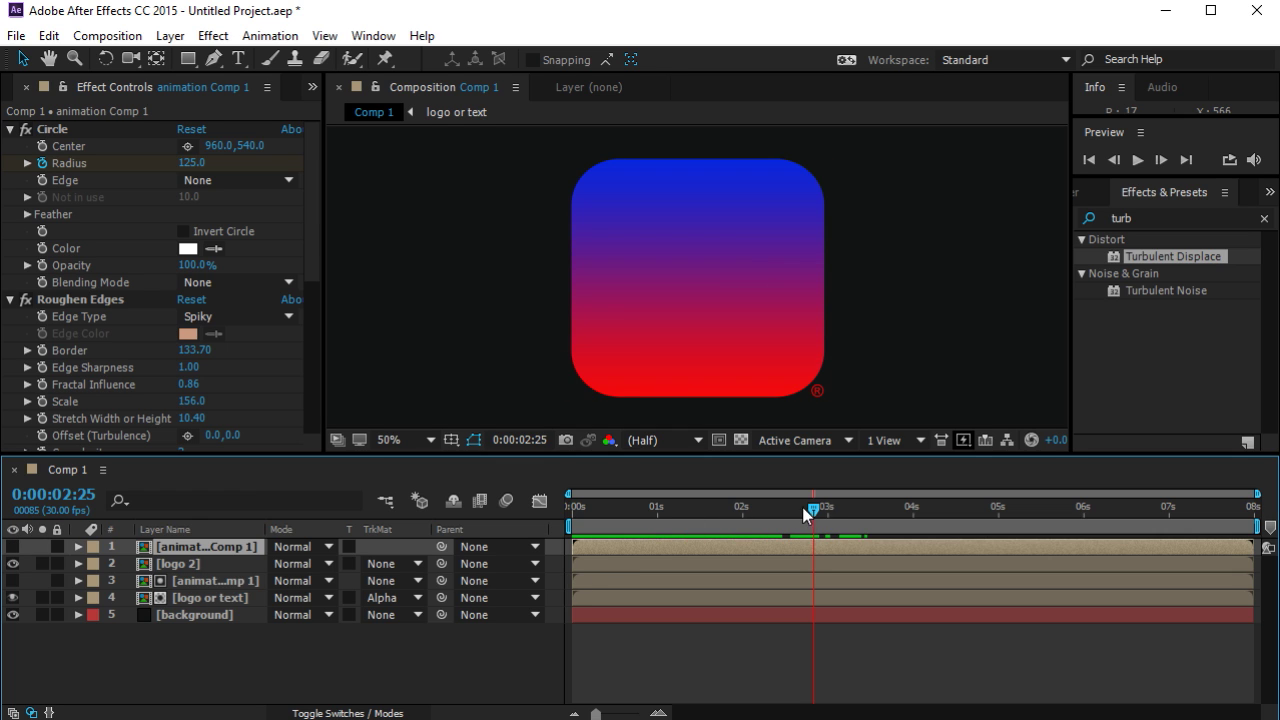
Set logo 2's track matte to Alpha, using the animation Comp 1 copy above it, and scrub through the reveal.
{"action": "left_click_drag", "start_coordinate": [812, 509], "coordinate": [680, 508]}
{"action": "left_click", "coordinate": [240, 564]}
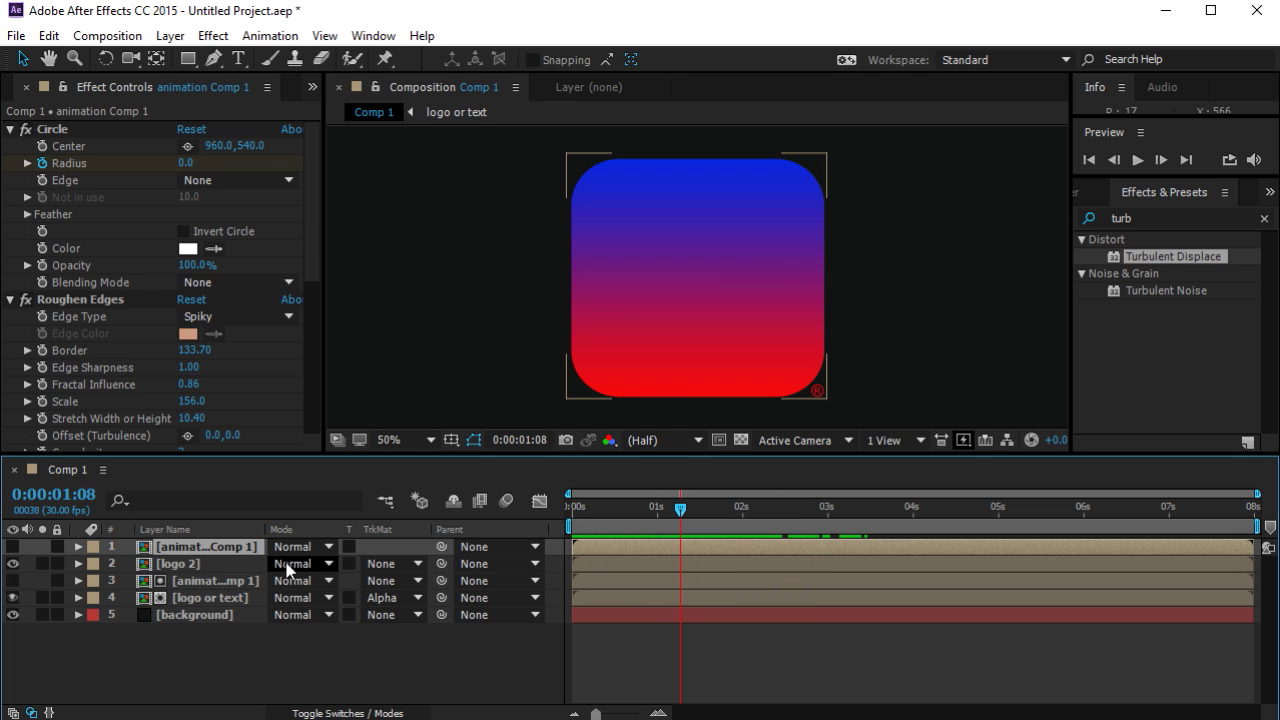
{"action": "left_click", "coordinate": [205, 568]}
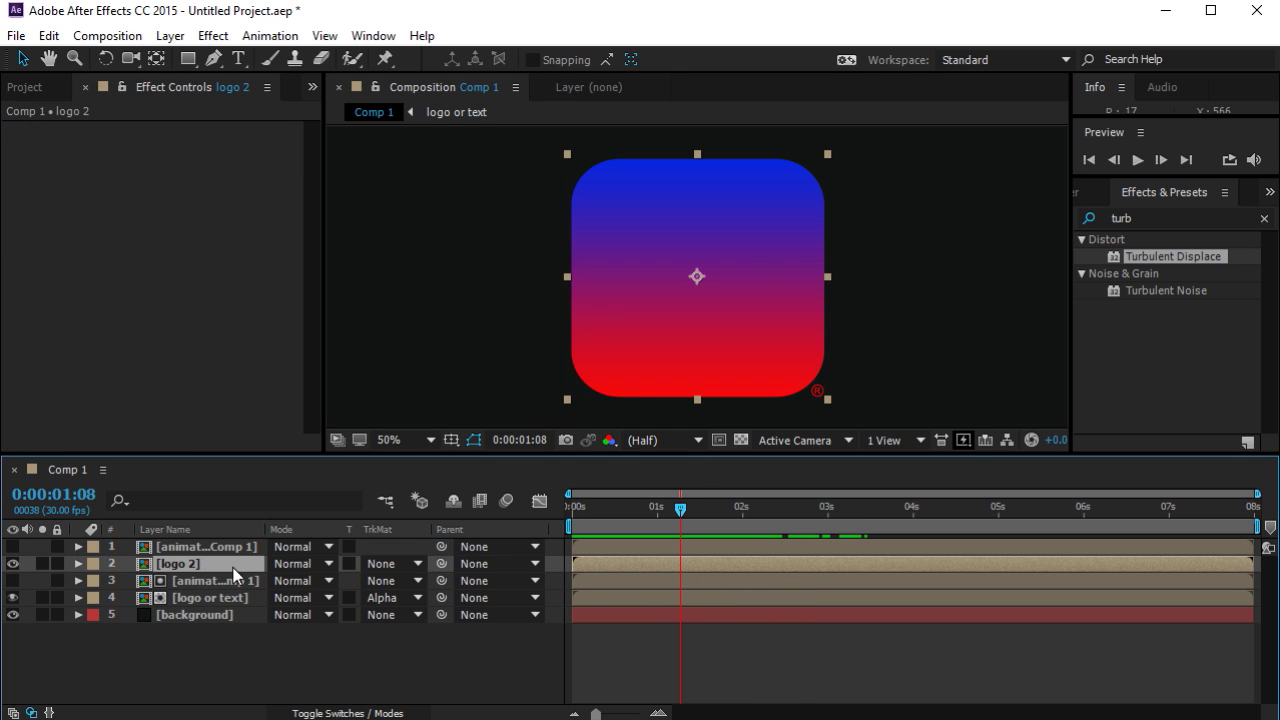
{"action": "left_click", "coordinate": [414, 566]}
{"action": "left_click", "coordinate": [433, 614]}
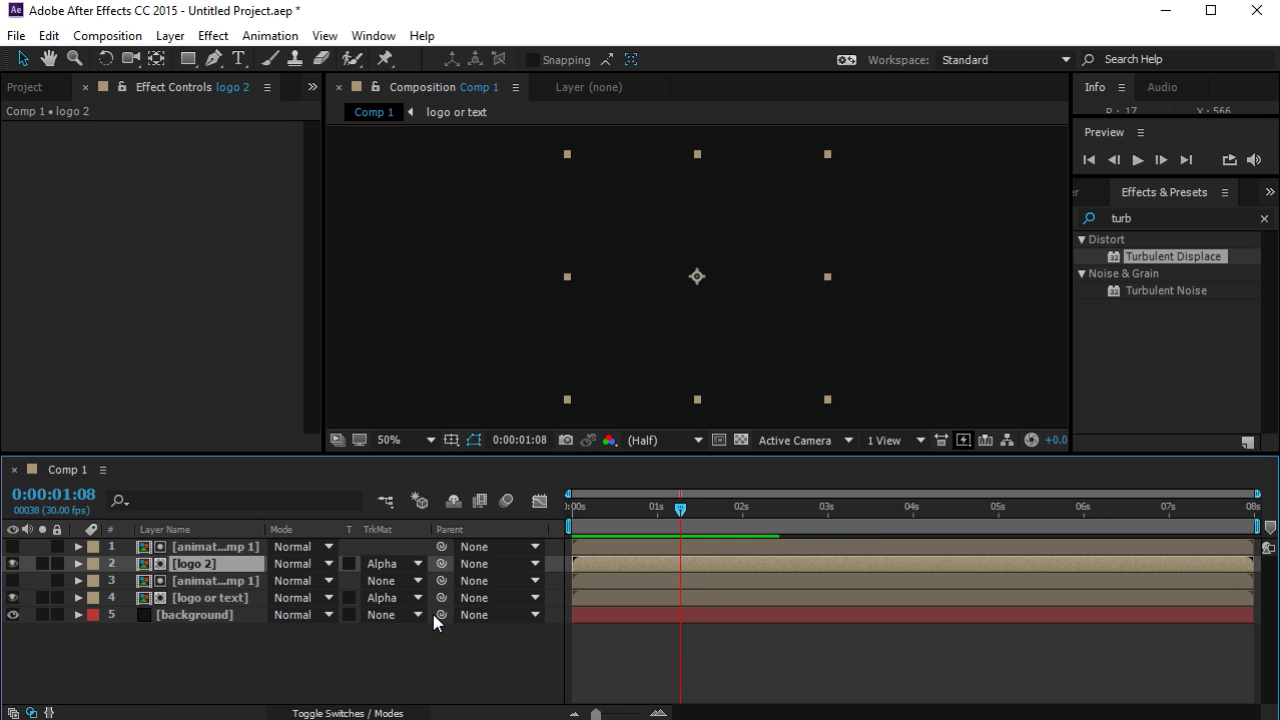
{"action": "left_click_drag", "start_coordinate": [678, 504], "coordinate": [871, 522]}
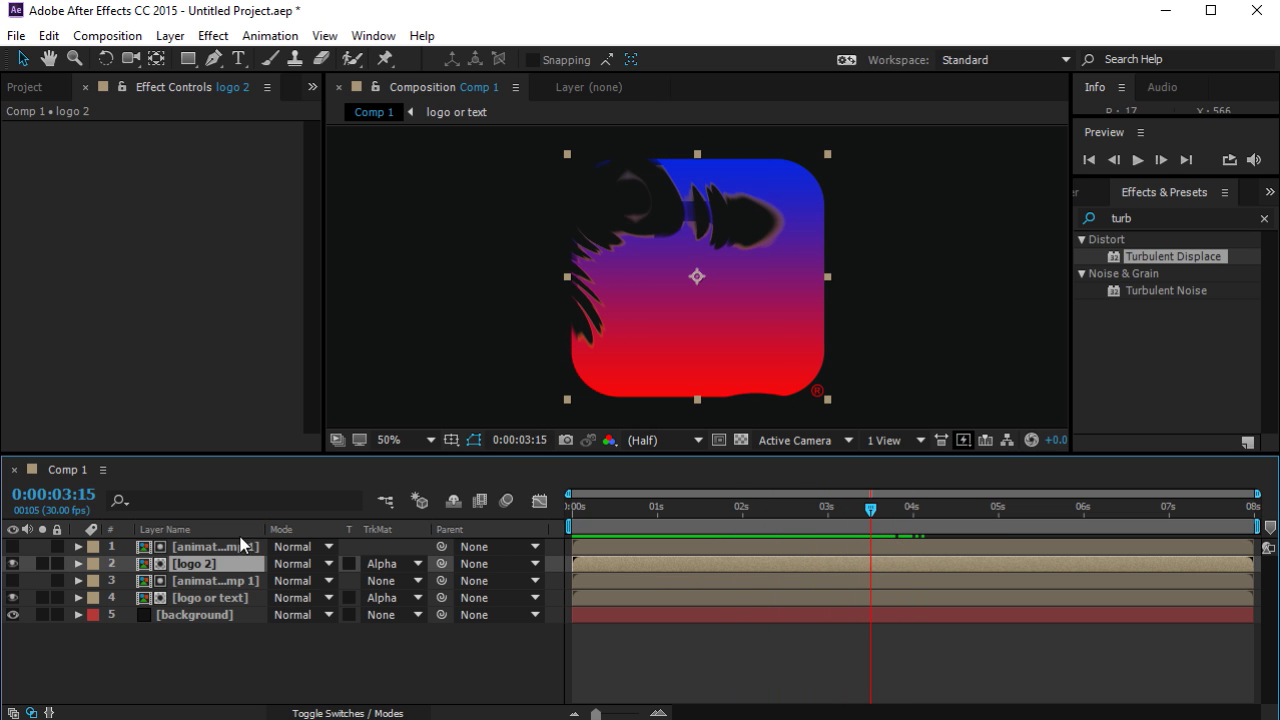
Move logo 2 and its animation matte together below the logo or text layer, just above the background, and scrub the result.
{"action": "left_click", "coordinate": [205, 553], "text": "ctrl"}
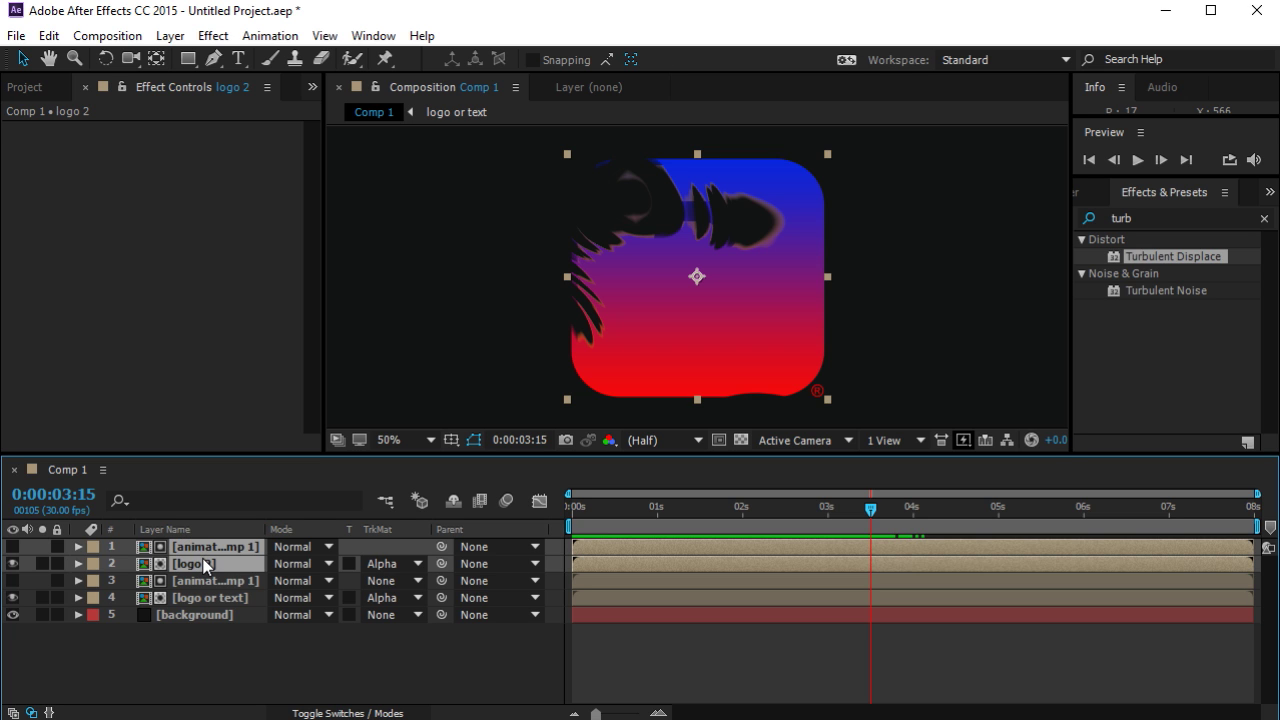
{"action": "left_click_drag", "start_coordinate": [206, 560], "coordinate": [205, 612]}
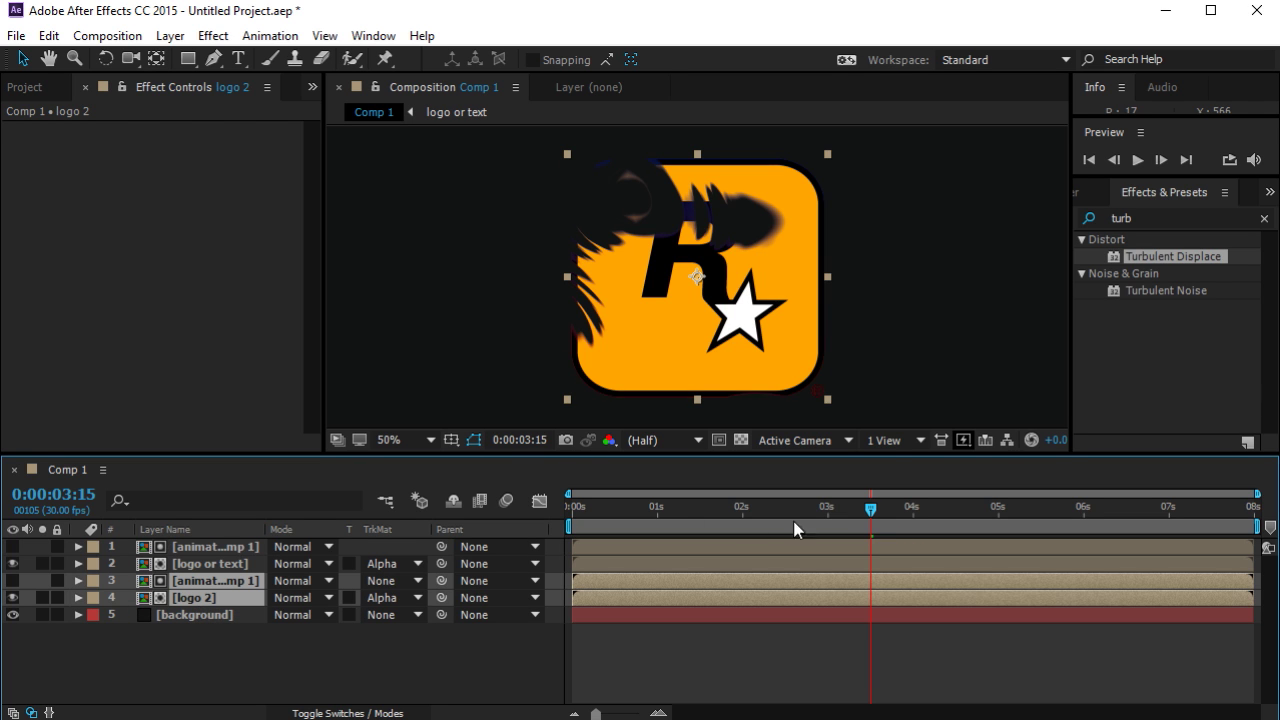
{"action": "left_click_drag", "start_coordinate": [871, 508], "coordinate": [658, 519]}
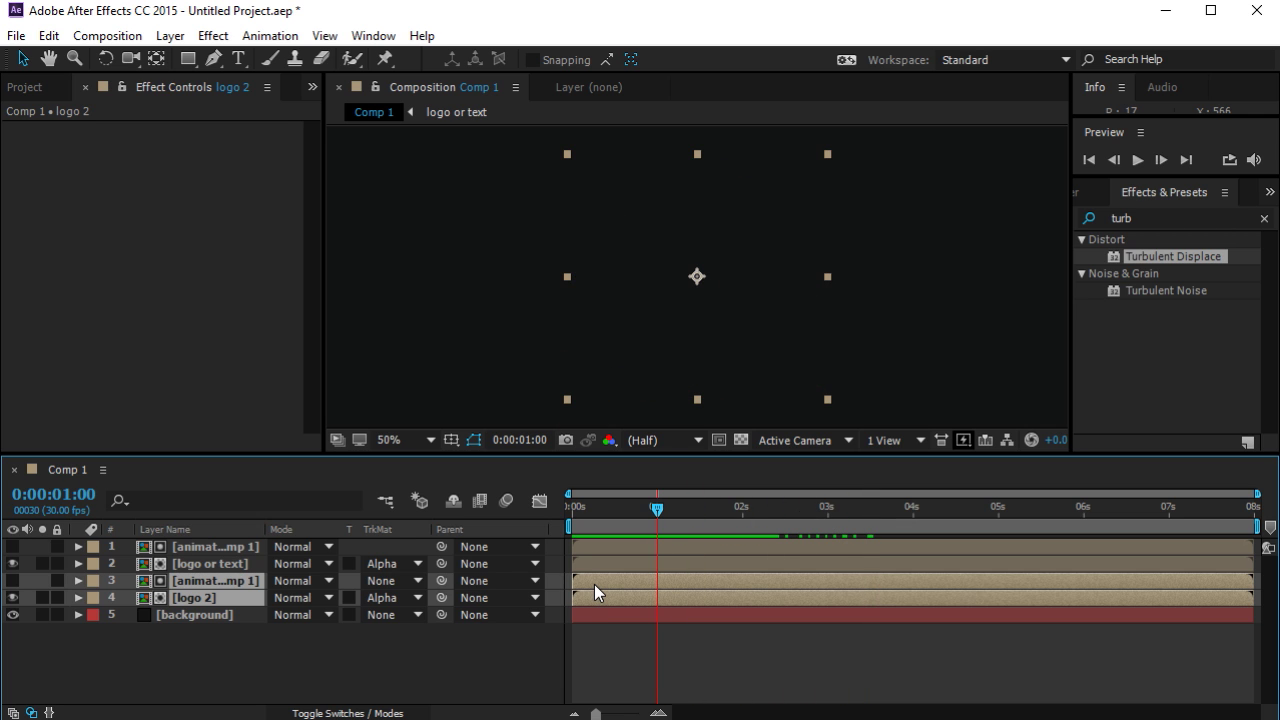
Shift logo 2 and its animation matte a few frames earlier, preview the reveal from the start, and inspect it around 4 seconds.
{"action": "left_click_drag", "start_coordinate": [593, 584], "coordinate": [584, 584]}
{"action": "left_click_drag", "start_coordinate": [657, 510], "coordinate": [572, 513]}
{"action": "left_click", "coordinate": [1137, 162]}
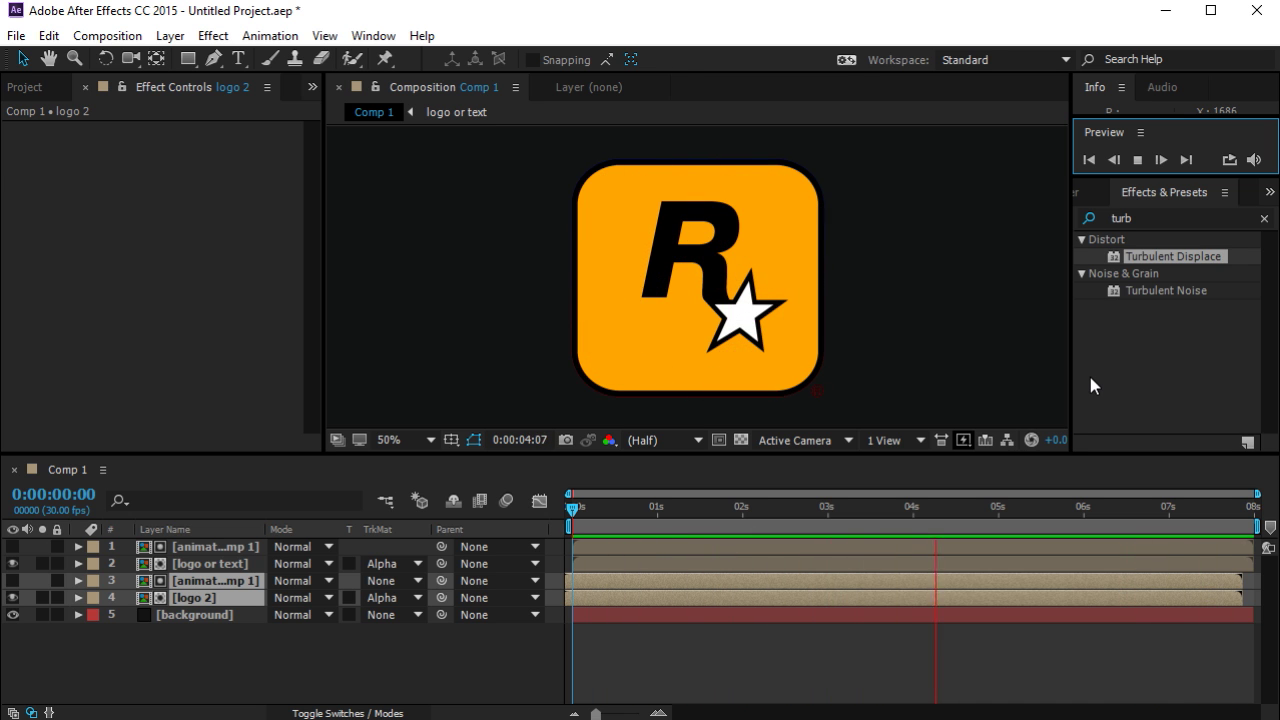
{"action": "left_click_drag", "start_coordinate": [990, 512], "coordinate": [920, 520]}
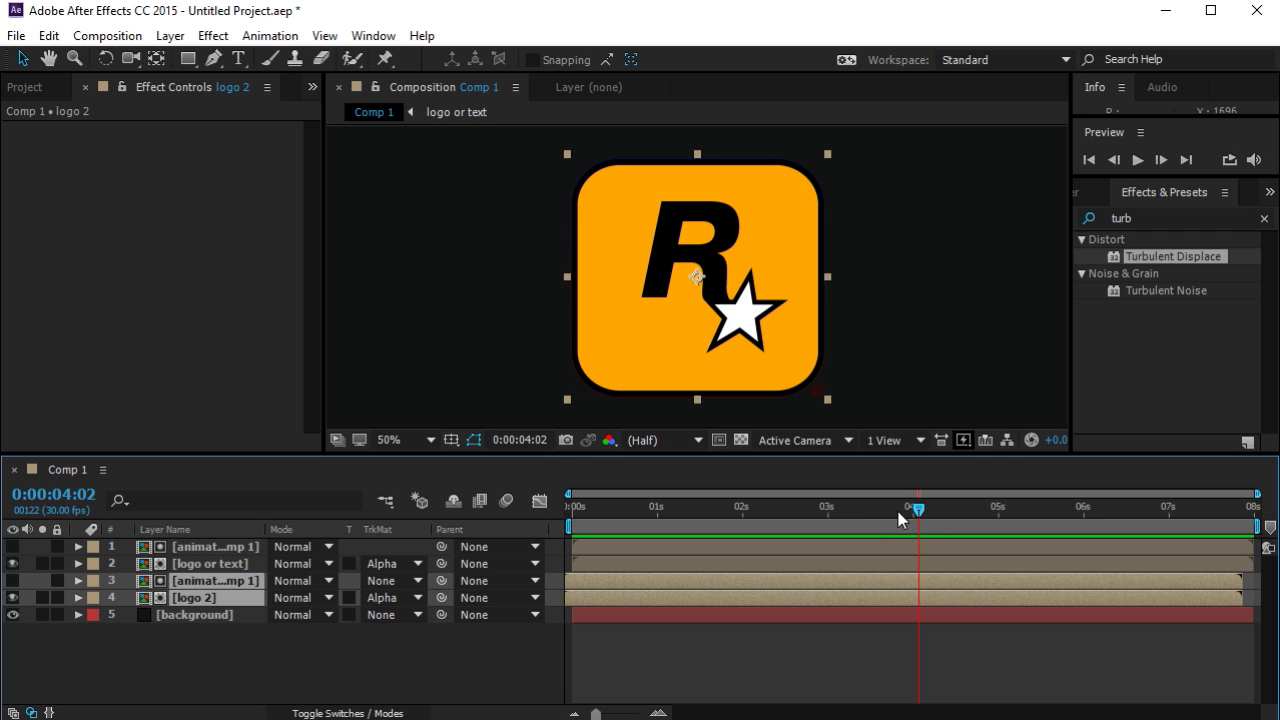
{"action": "mouse_move", "coordinate": [918, 514]}
{"action": "left_mouse_down"}
{"action": "mouse_move", "coordinate": [690, 513]}
{"action": "mouse_move", "coordinate": [903, 514]}
{"action": "left_mouse_up"}
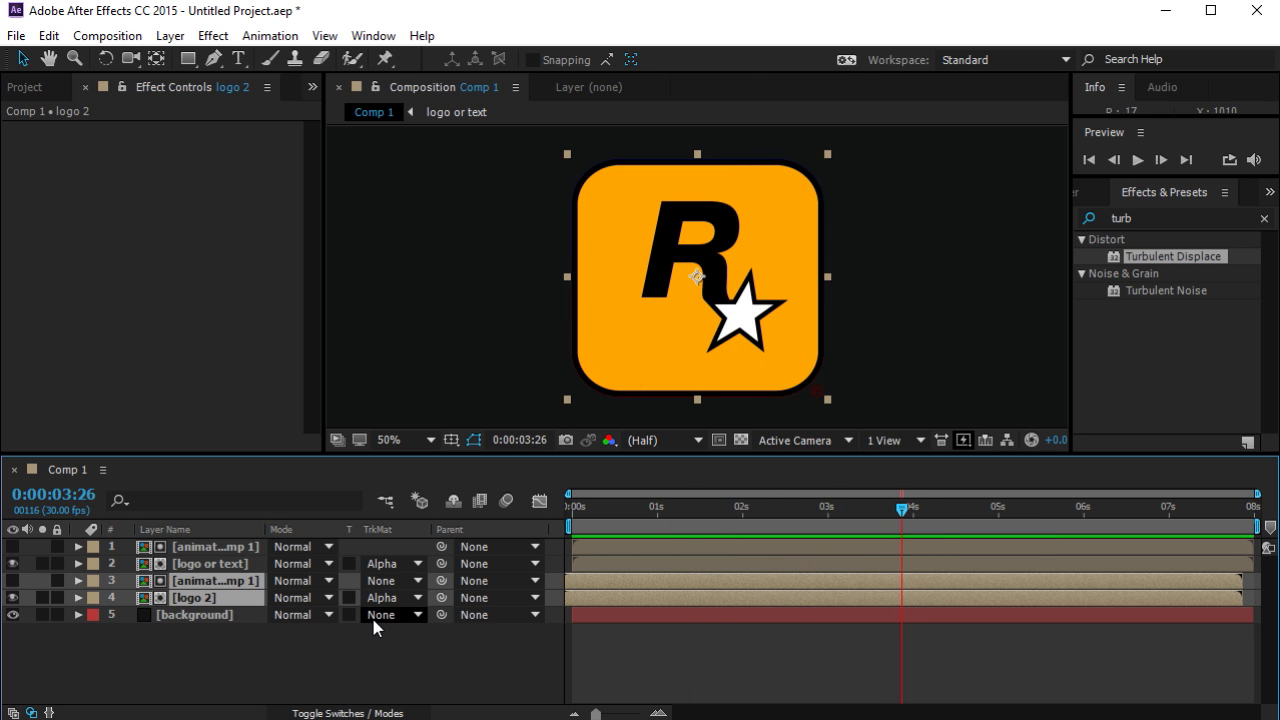
{"action": "left_click", "coordinate": [488, 620]}
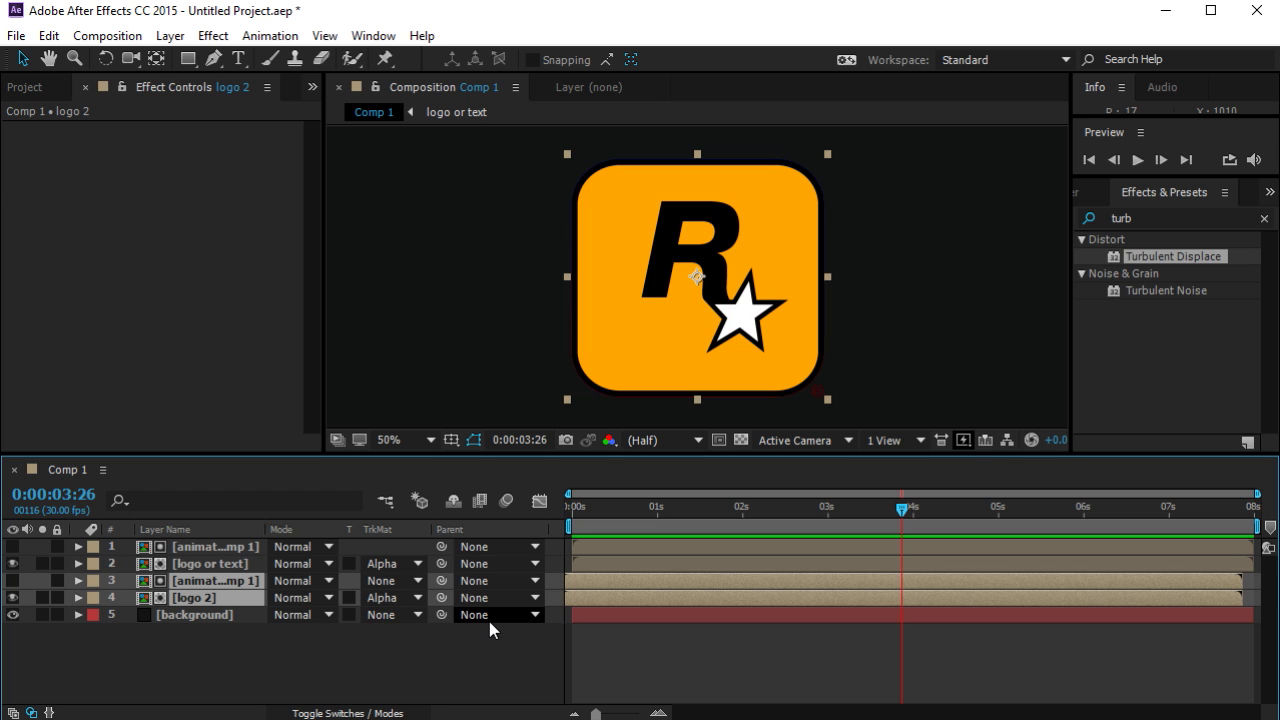